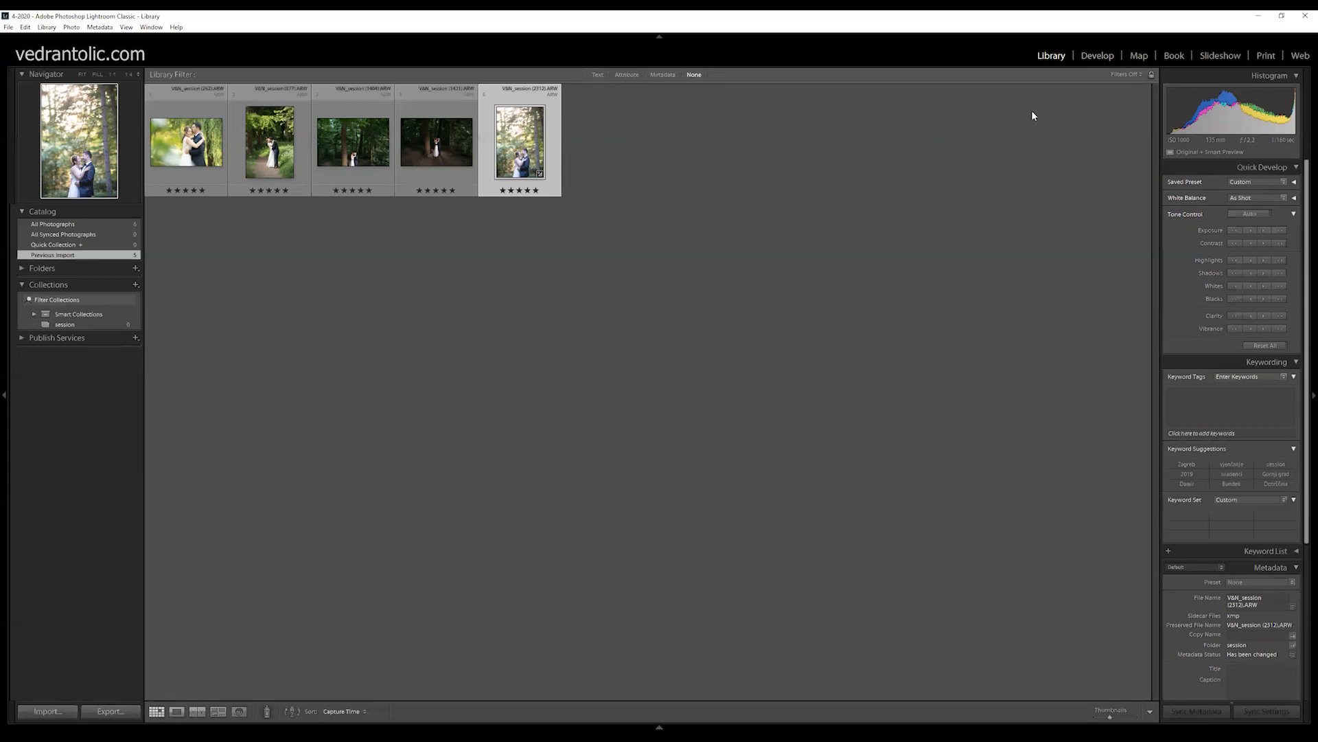
# Open the couple portrait for developing and set Contrast +31, Highlights -100, Shadows +69, Whites -60, Blacks -50 and Clarity -17.
pyautogui.click(1097, 57)
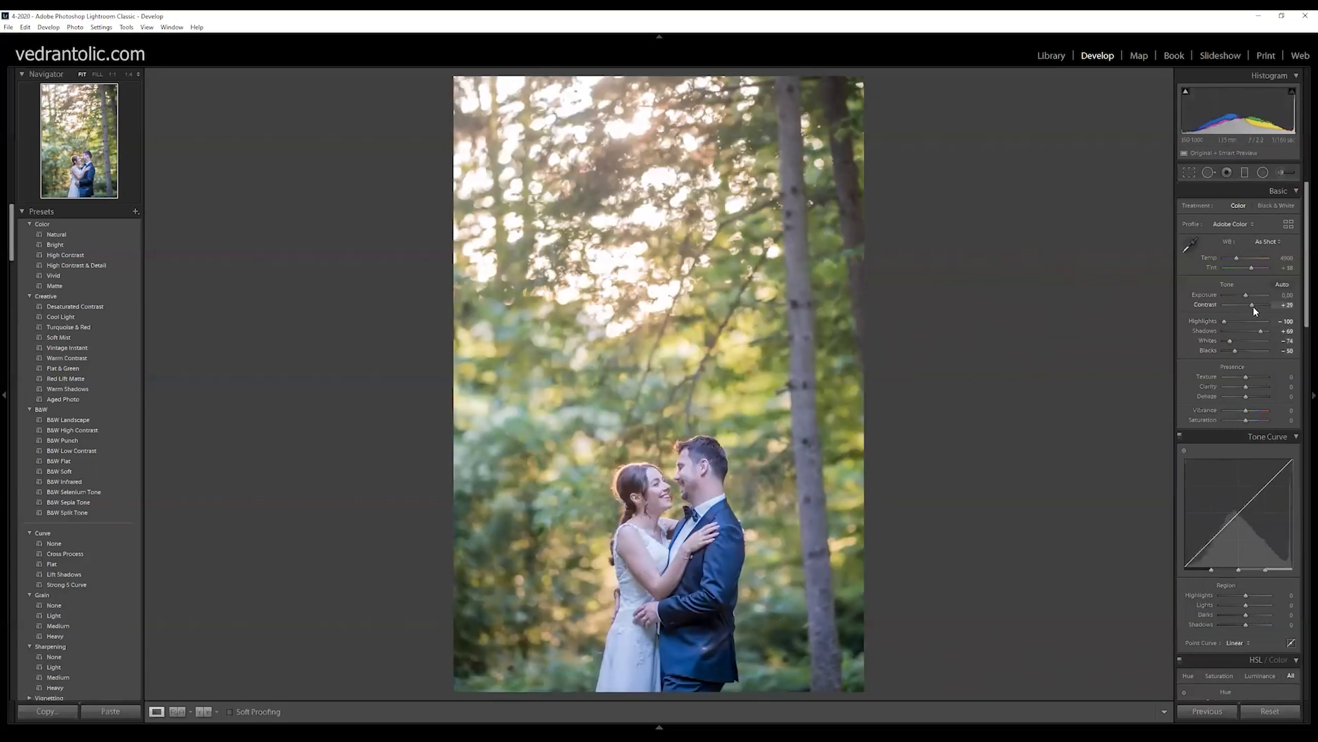
pyautogui.moveTo(1245, 387); pyautogui.dragTo(1242, 387)
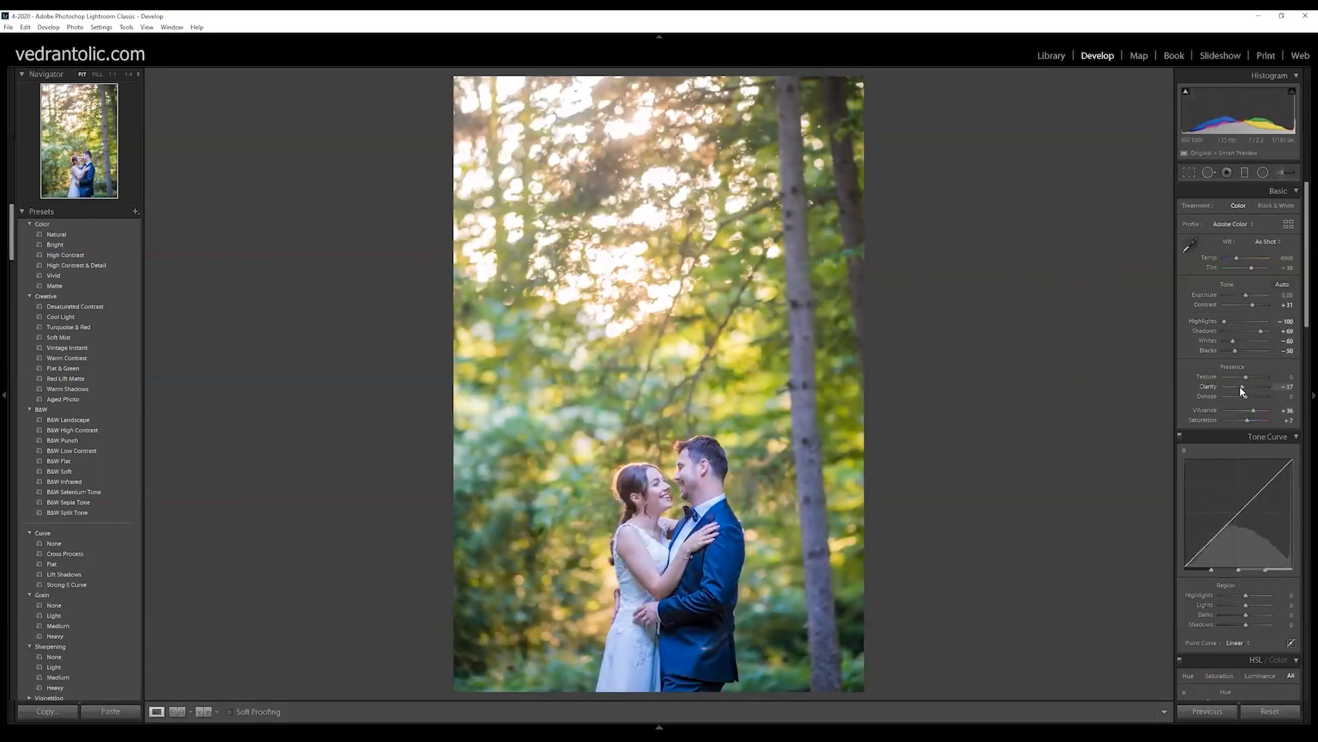
# Set sharpening Amount to 70 and Masking to 81, luminance noise reduction to 24, and enable the lens profile corrections.
pyautogui.scroll(-5, 1214, 393)
pyautogui.scroll(-10, 1214, 394)
pyautogui.moveTo(1237, 458); pyautogui.dragTo(1244, 457)
pyautogui.moveTo(1225, 486); pyautogui.dragTo(1260, 487)
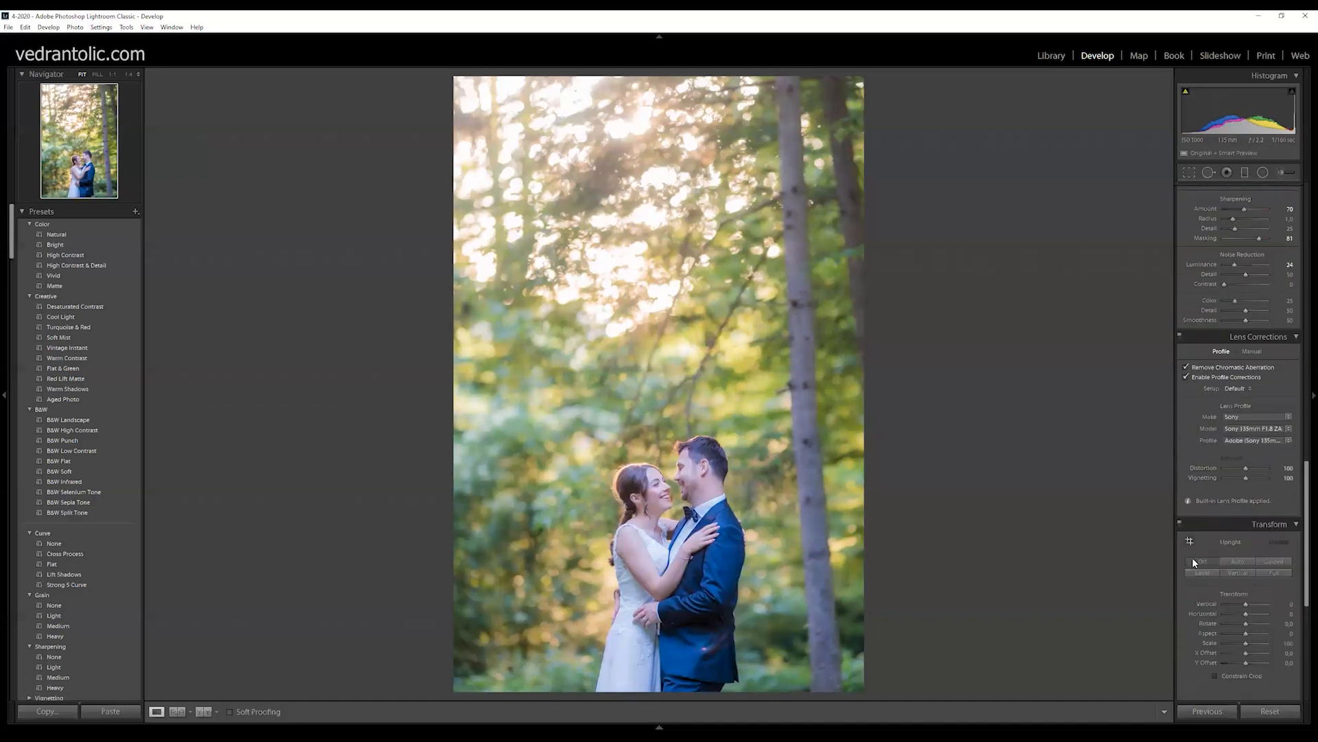
# Set a custom white balance with Temp 5452 and Tint +14.
pyautogui.click(1265, 242)
pyautogui.click(1237, 257)
pyautogui.click(1247, 266)
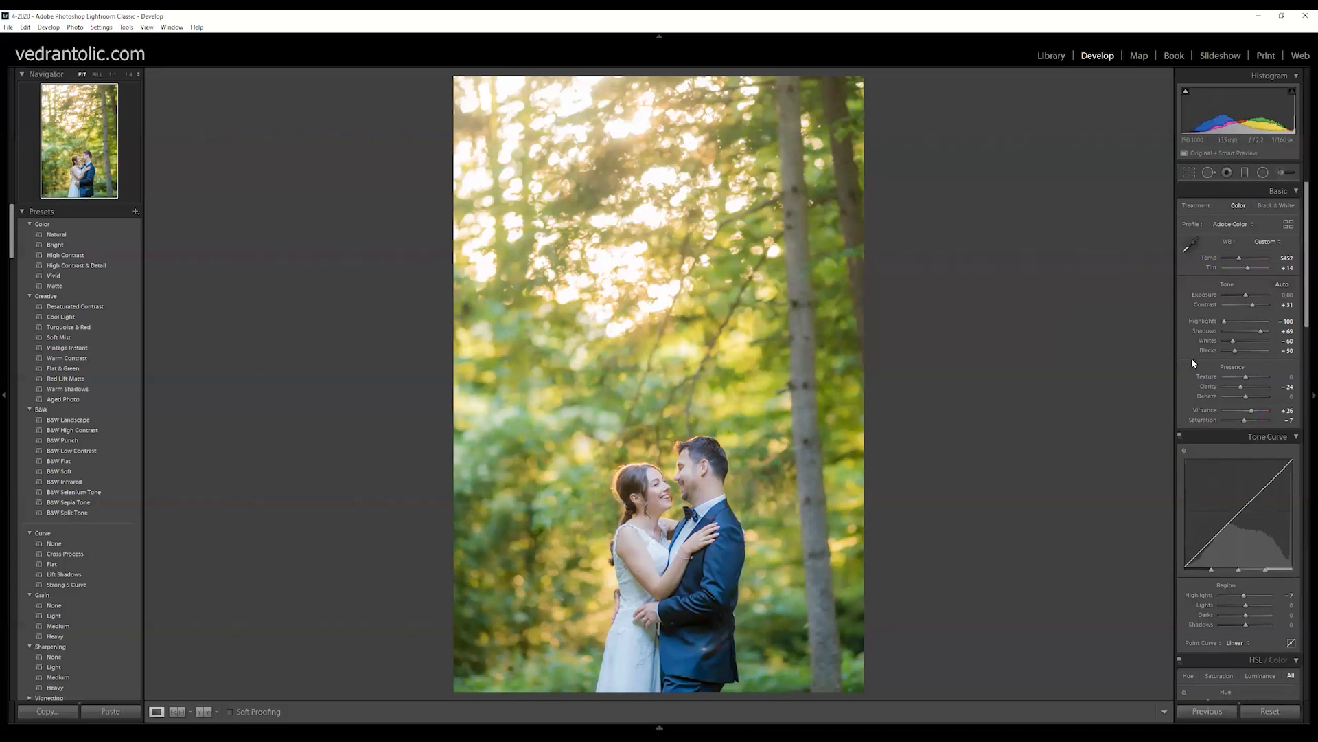
# Tone down the blues by setting Blue saturation to -18 and Blue luminance to -16.
pyautogui.scroll(-4, 1192, 358)
pyautogui.scroll(-2, 1192, 359)
pyautogui.moveTo(1246, 472); pyautogui.dragTo(1242, 473)
pyautogui.moveTo(1247, 568); pyautogui.dragTo(1244, 570)
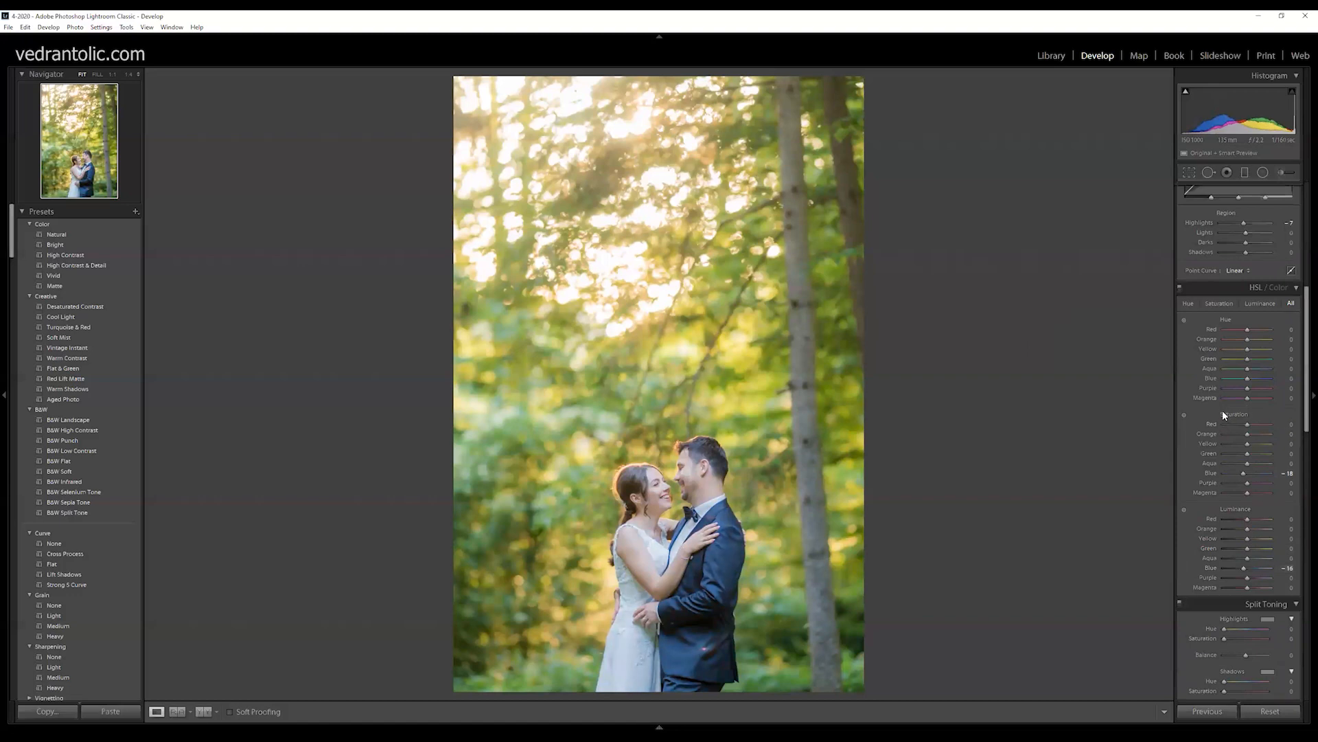
pyautogui.scroll(6, 1223, 406)
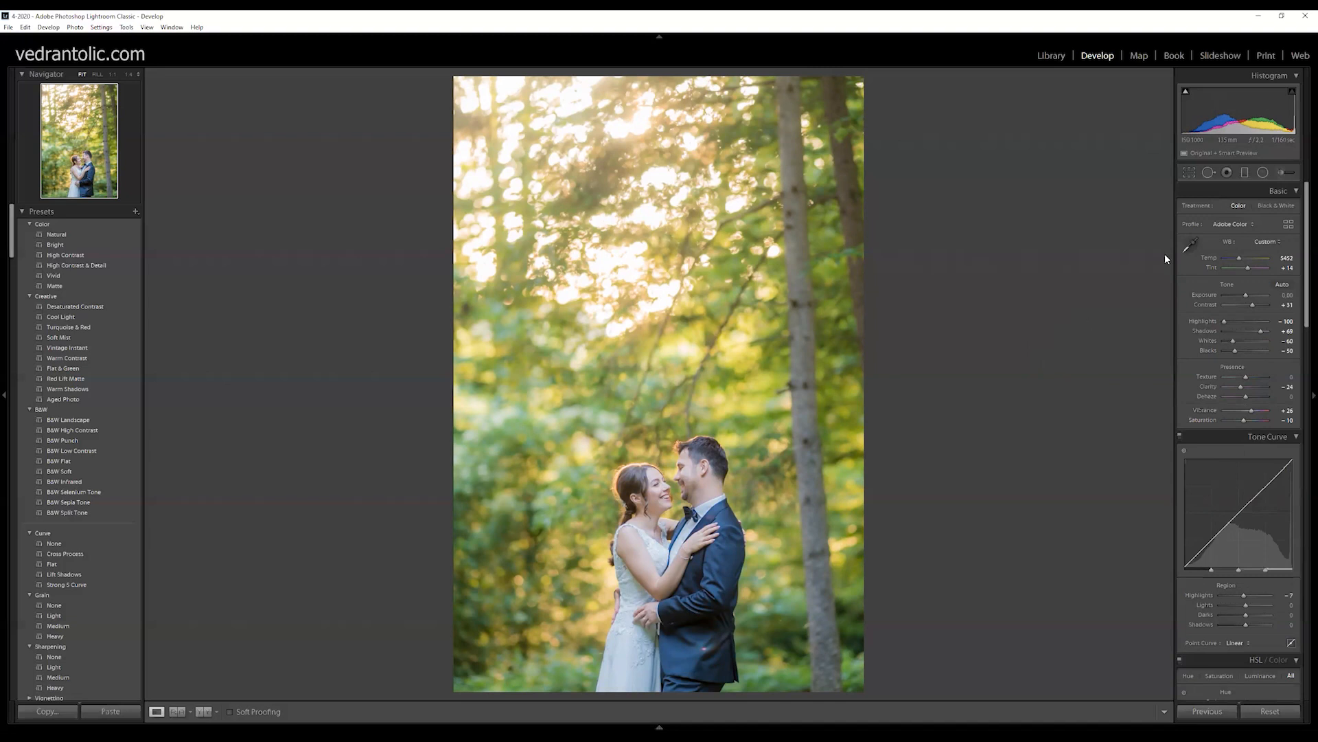
# Try a graduated filter with Exposure -0.52 across the upper half of the photo and delete it.
pyautogui.click(1245, 173)
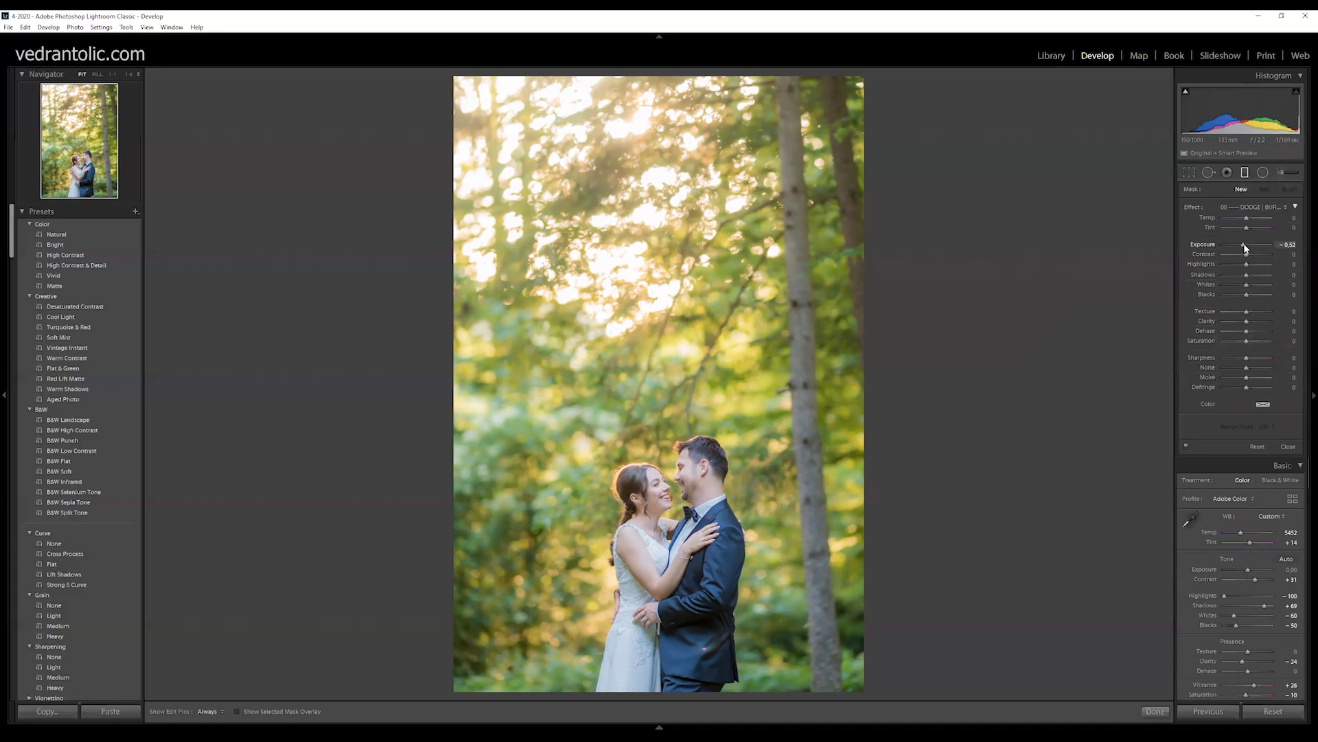
pyautogui.moveTo(922, 91); pyautogui.dragTo(891, 433)
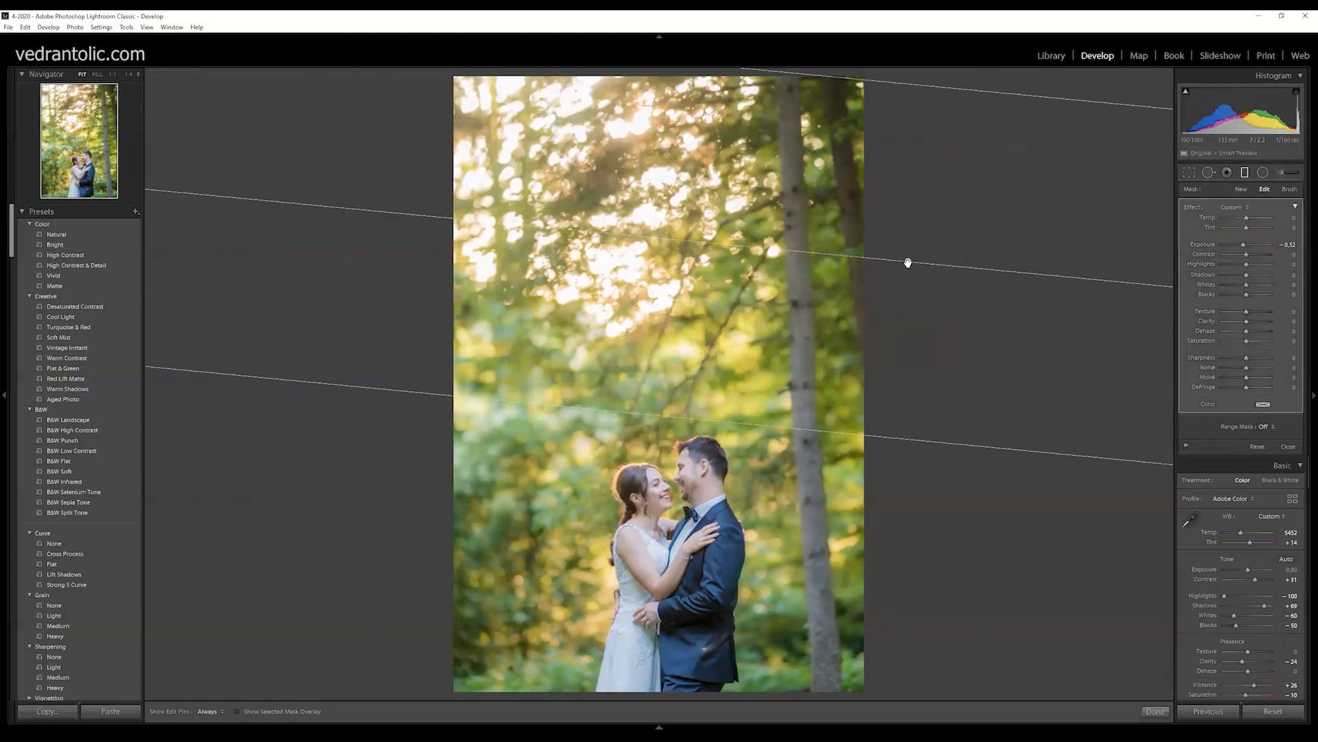
pyautogui.press('Delete')
# Activate the Radial Filter, choose the Shadows effect, and reset the filter's sliders to 0.
pyautogui.click(1258, 176)
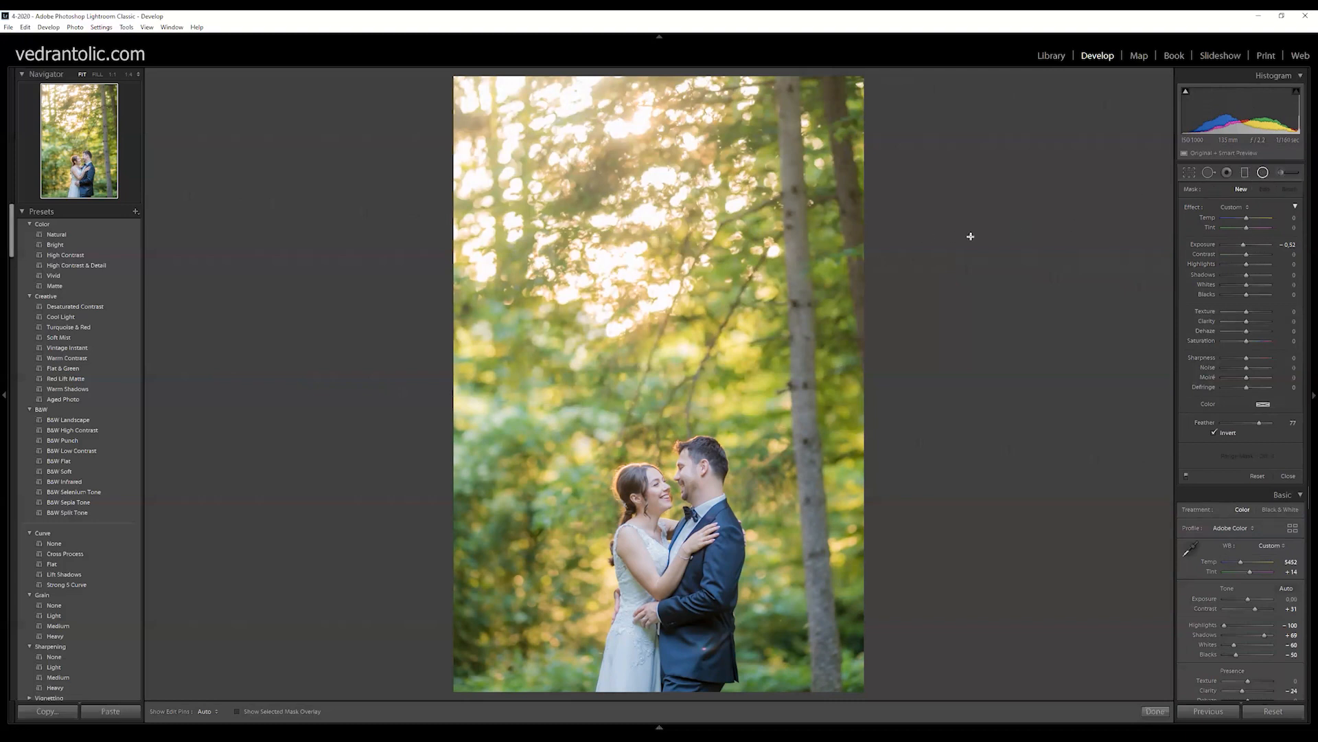
pyautogui.click(1234, 209)
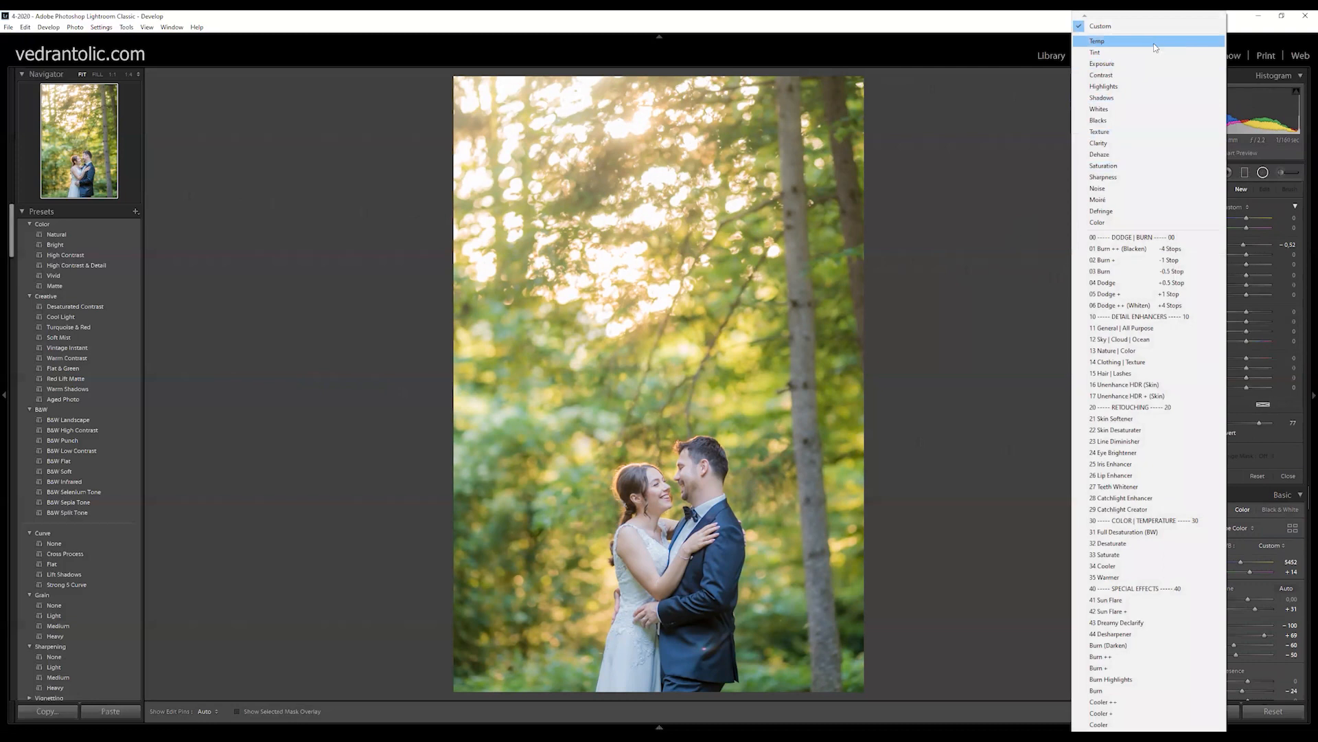
pyautogui.click(1004, 180)
pyautogui.doubleClick(1246, 244)
pyautogui.moveTo(1257, 255); pyautogui.dragTo(1252, 255)
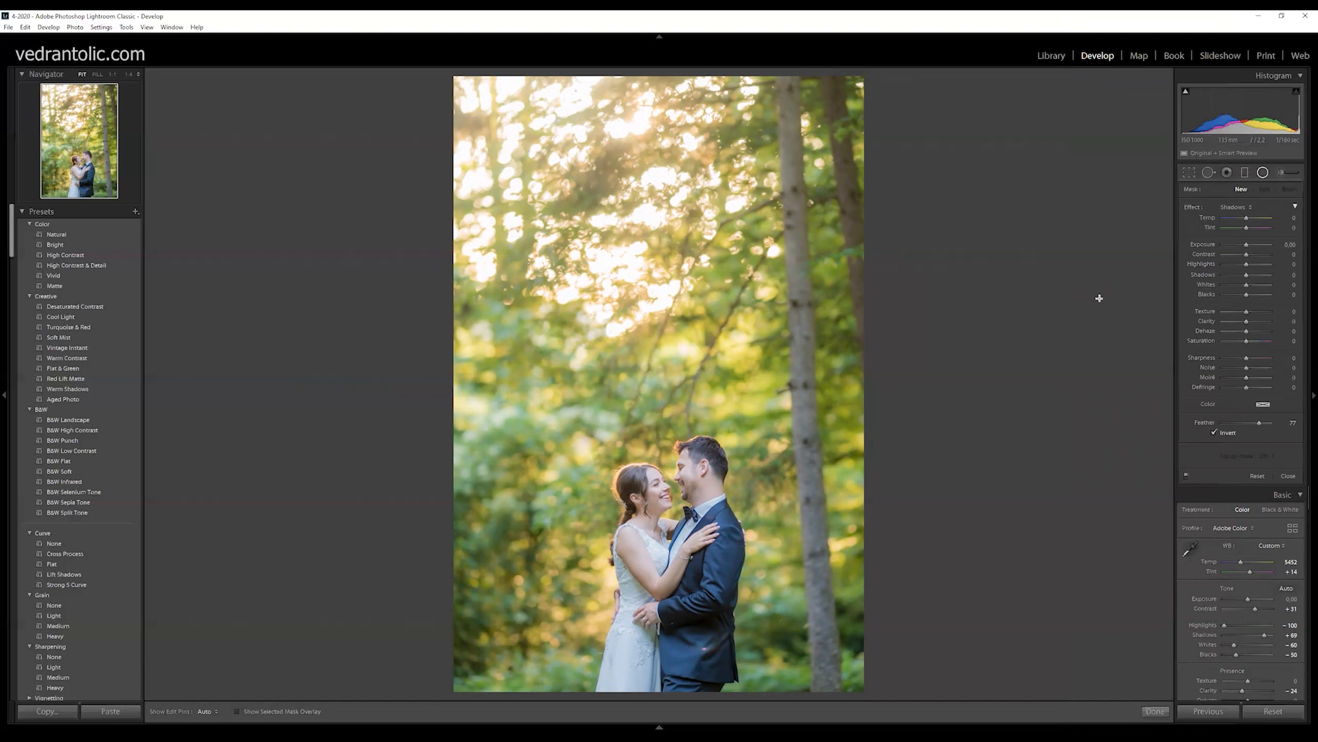
# Try the Blacks effect for the radial filter and reset the Blacks value to 0.
pyautogui.click(1235, 208)
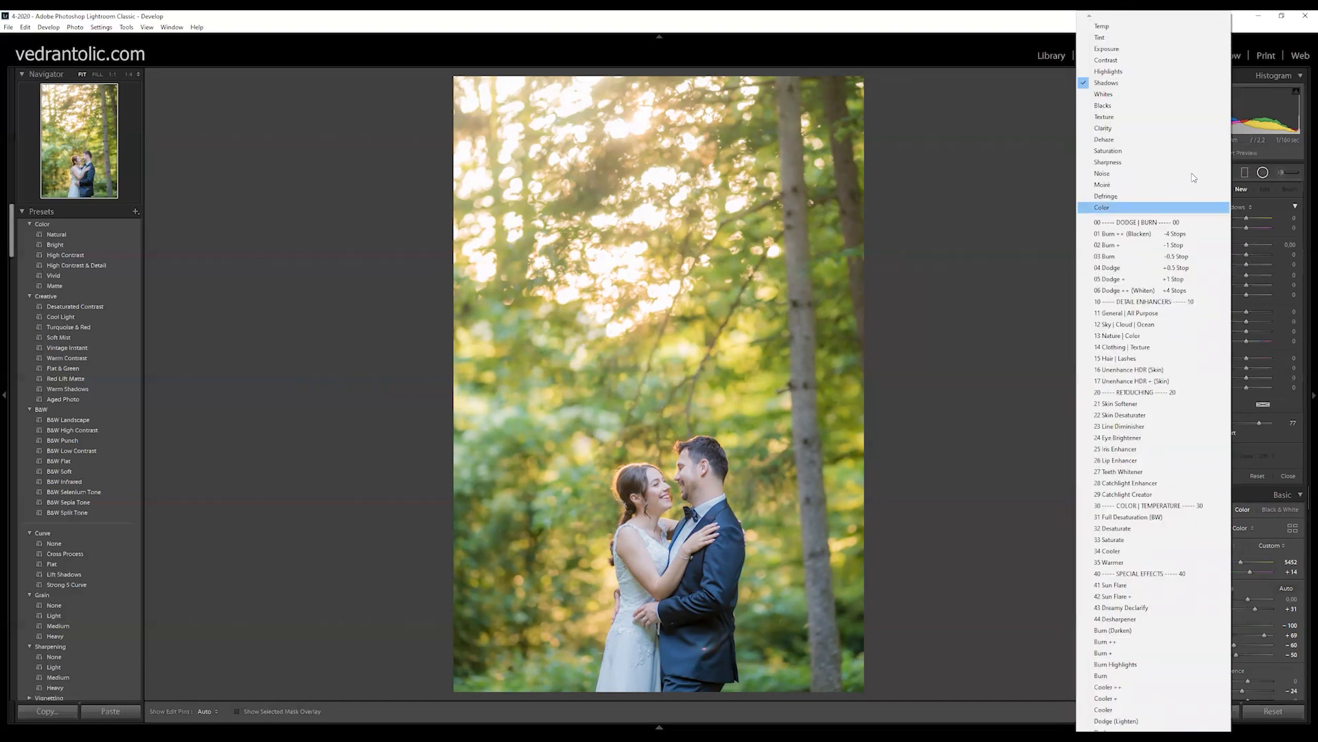
pyautogui.click(1145, 107)
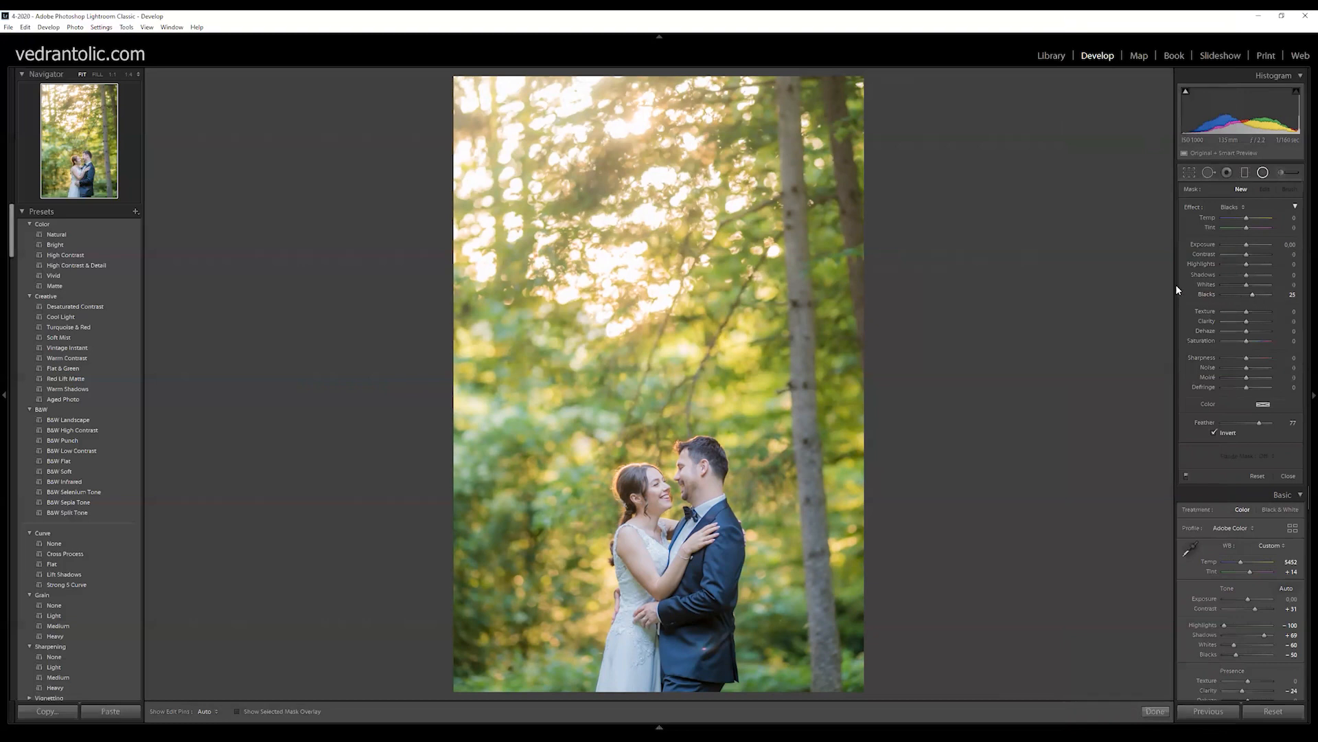
pyautogui.doubleClick(1253, 297)
# Draw a radial filter over the bright upper trees with Exposure -0.35, Contrast 24 and Highlights -24, and centre it on the foliage.
pyautogui.moveTo(1254, 257); pyautogui.dragTo(1243, 245)
pyautogui.moveTo(566, 137); pyautogui.dragTo(833, 348)
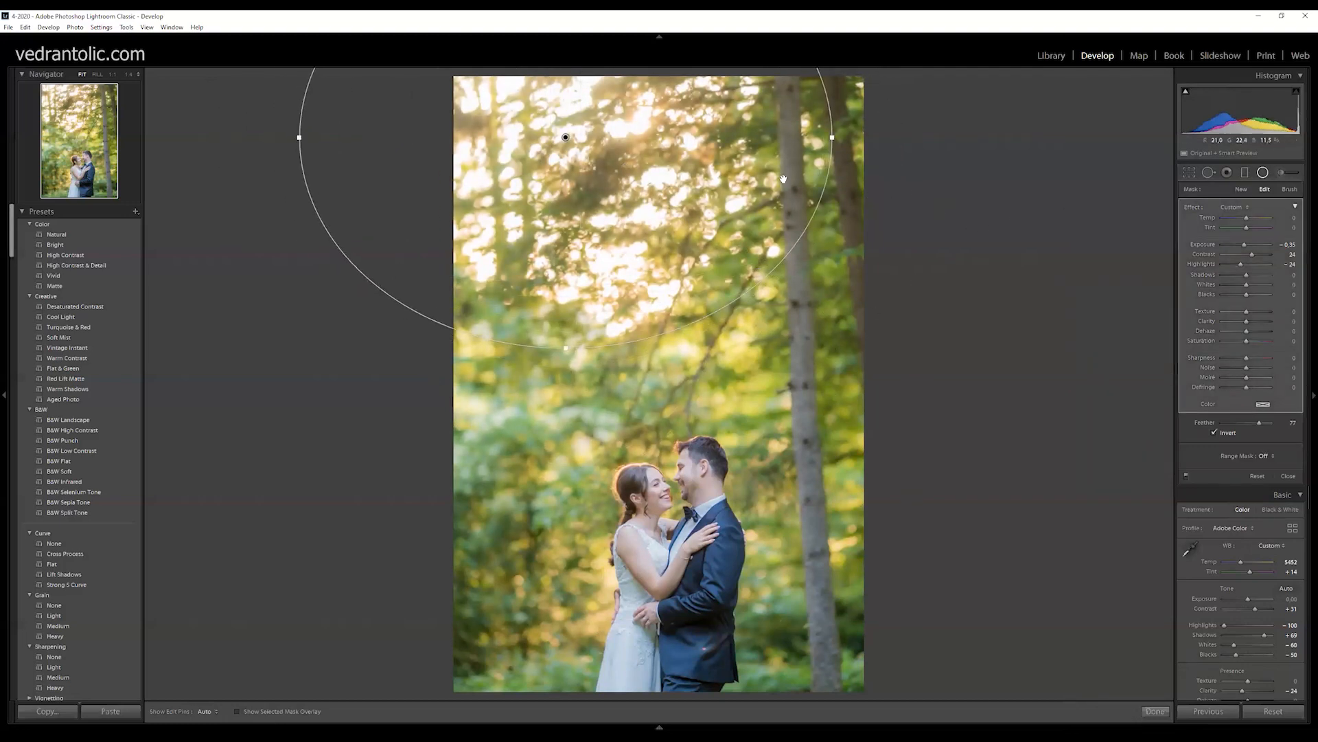
pyautogui.moveTo(684, 169); pyautogui.dragTo(745, 200)
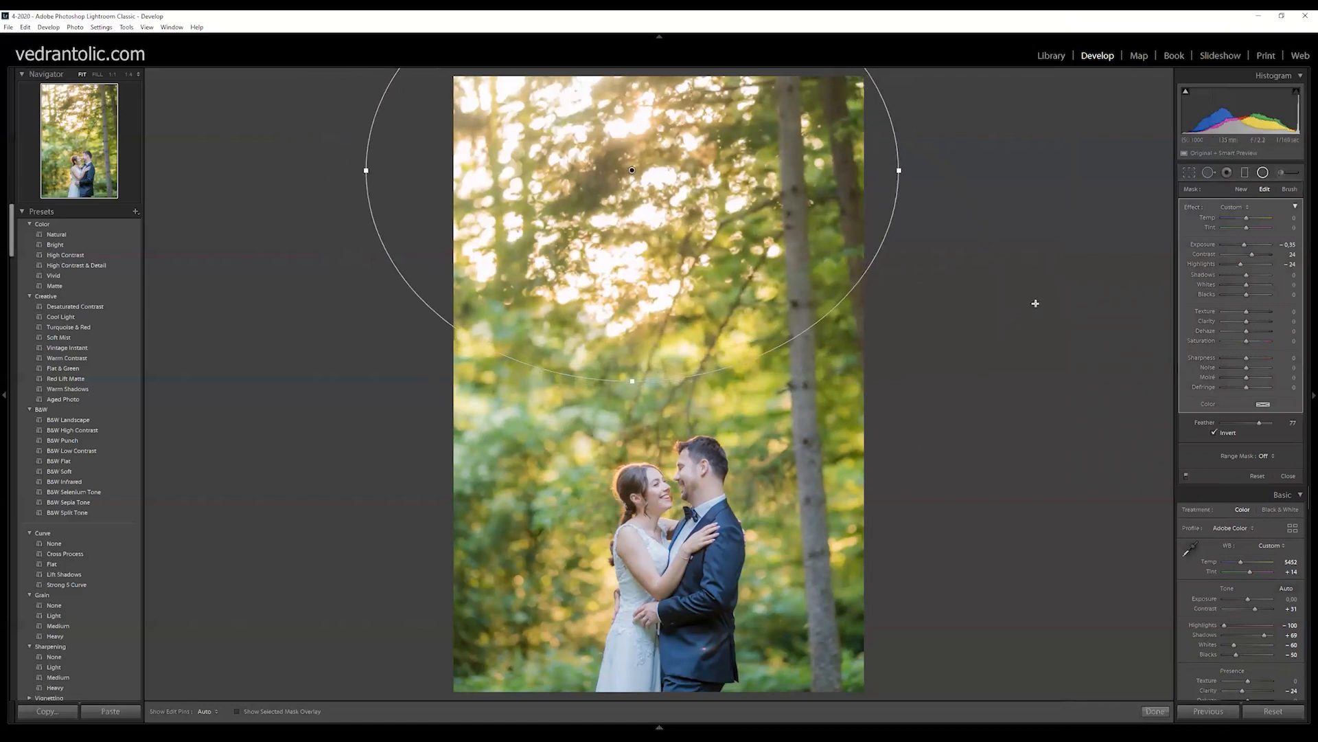
# Compare the radial filter's effect inside and outside the ellipse by switching Invert off and on several times, leaving it on.
pyautogui.click(1213, 432)
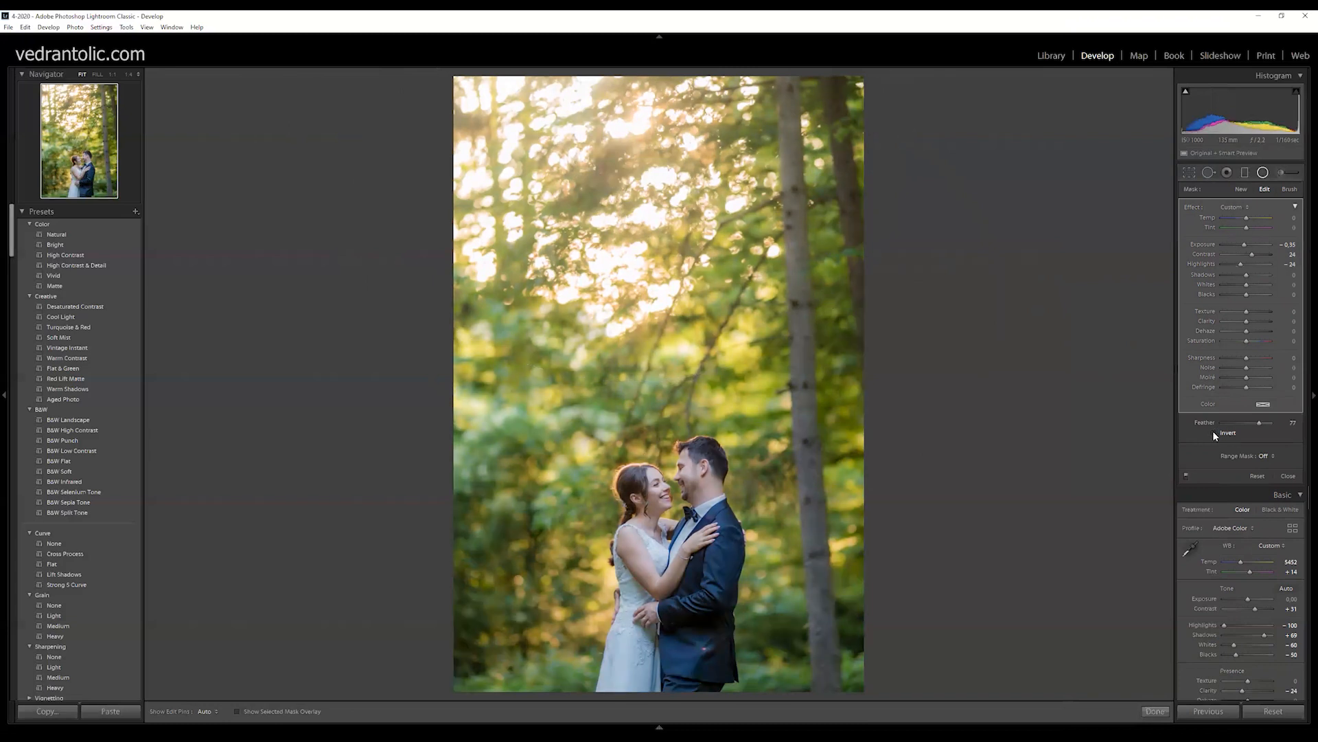
pyautogui.click(1212, 431)
pyautogui.click(1212, 430)
pyautogui.click(1213, 430)
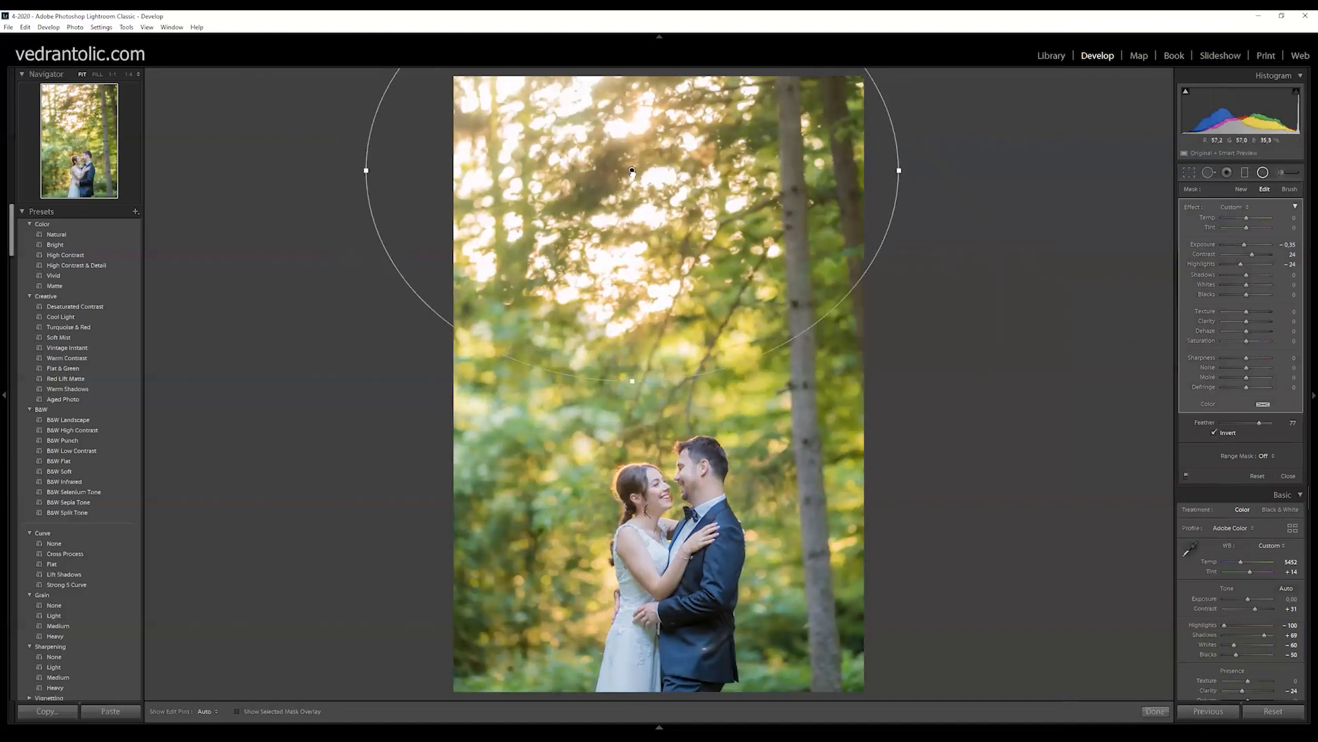
pyautogui.click(1213, 433)
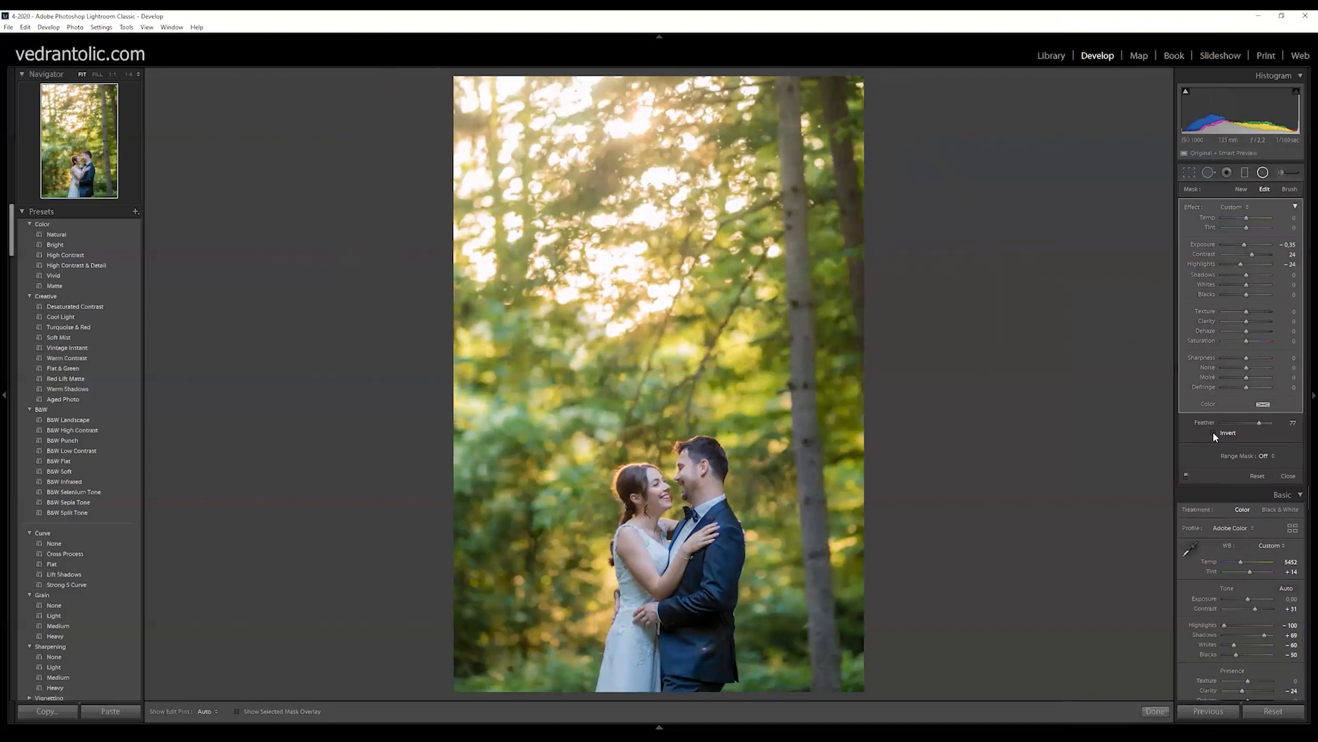
pyautogui.click(1213, 432)
pyautogui.click(1213, 433)
pyautogui.click(1212, 433)
# Reposition the radial filter over the upper trees and check the photo with the edit pin hidden and shown.
pyautogui.moveTo(652, 467); pyautogui.dragTo(669, 233)
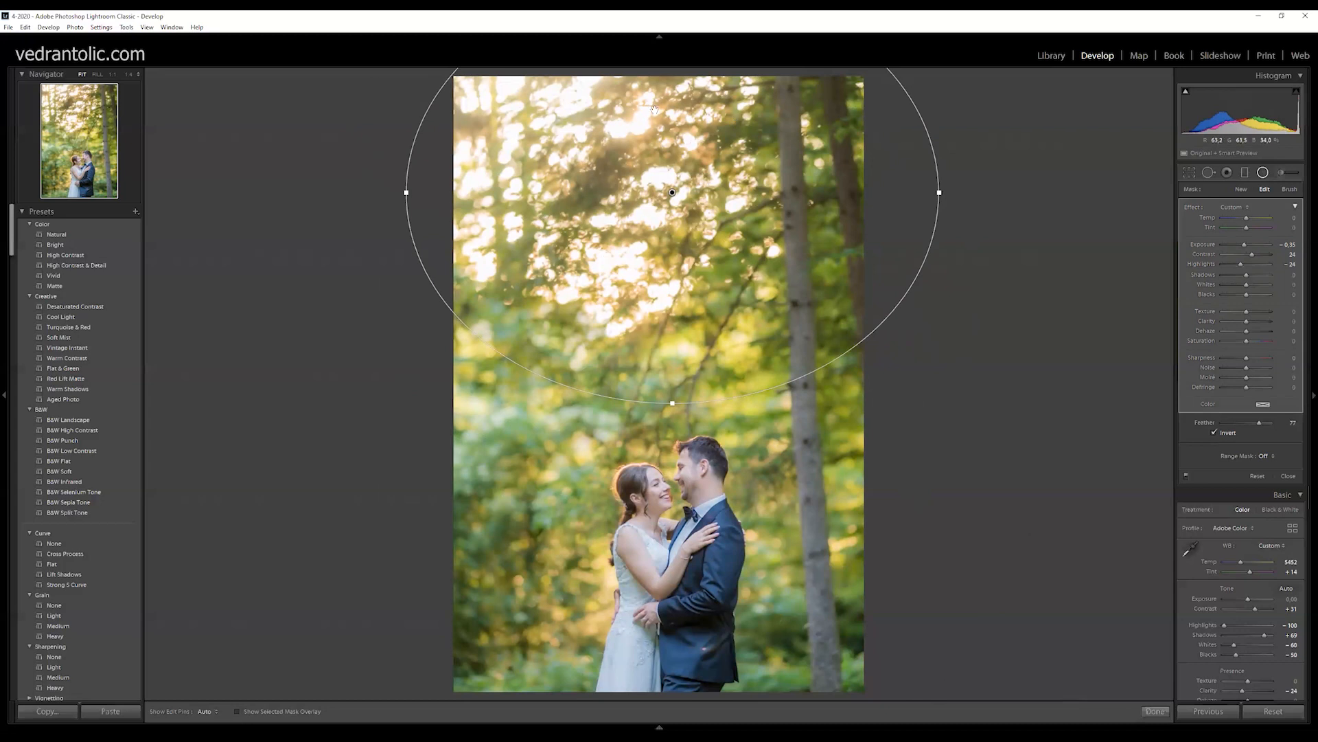
pyautogui.moveTo(673, 193); pyautogui.dragTo(597, 219)
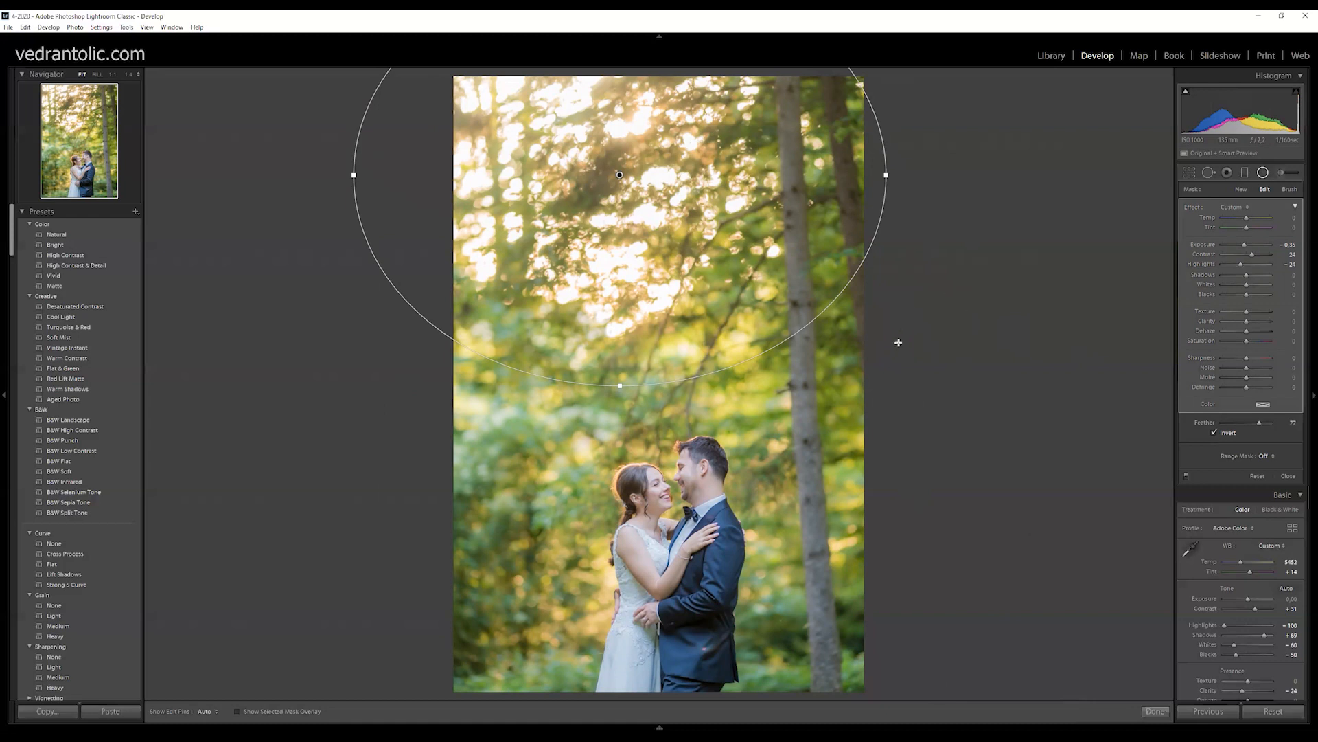
pyautogui.press('h')
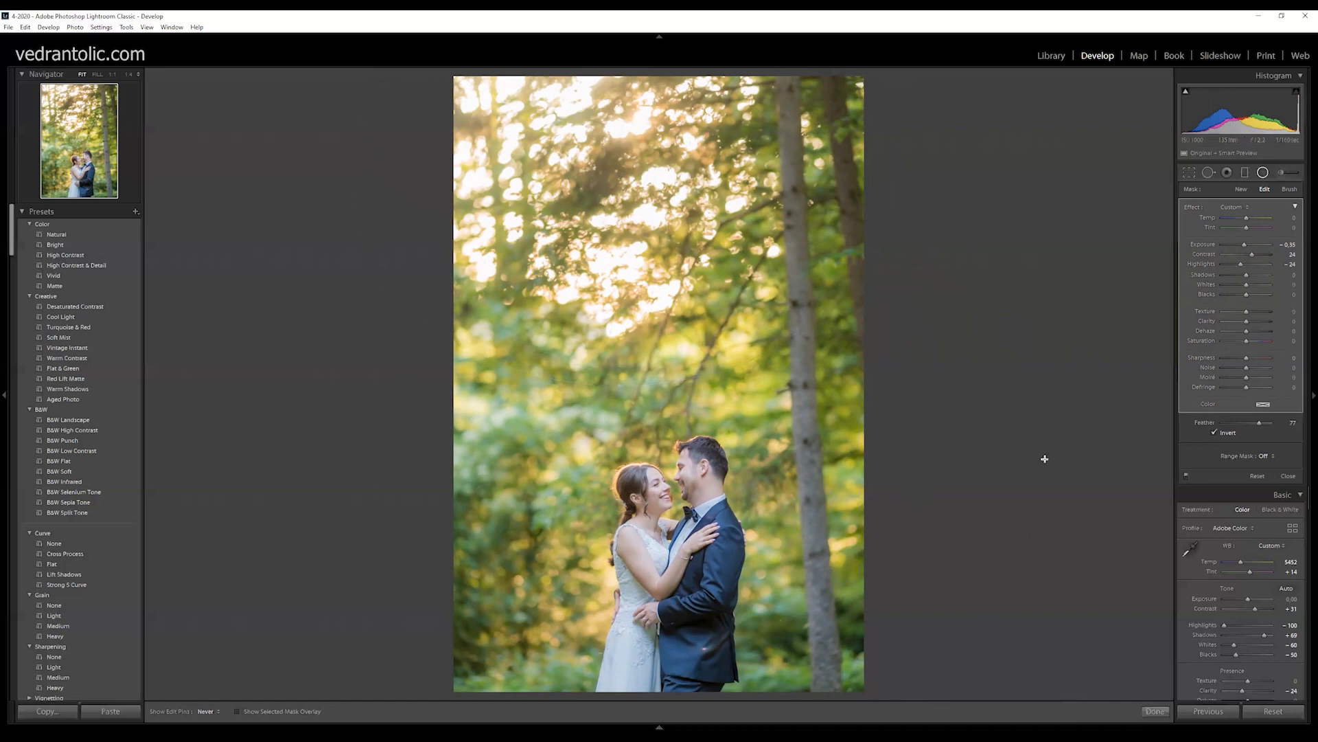
pyautogui.press('h')
pyautogui.press('h')
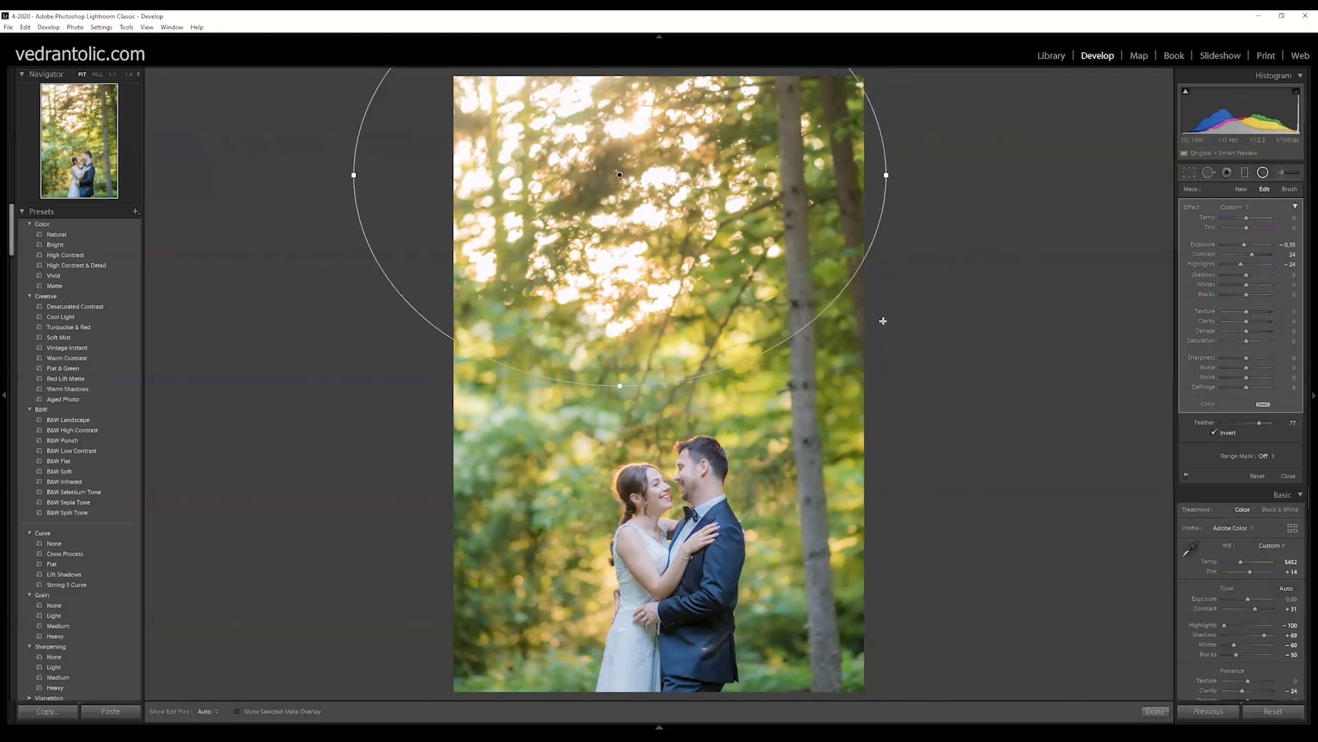
# Display the selected mask overlay to check which area the radial filter covers.
pyautogui.moveTo(620, 176)
pyautogui.press('o')
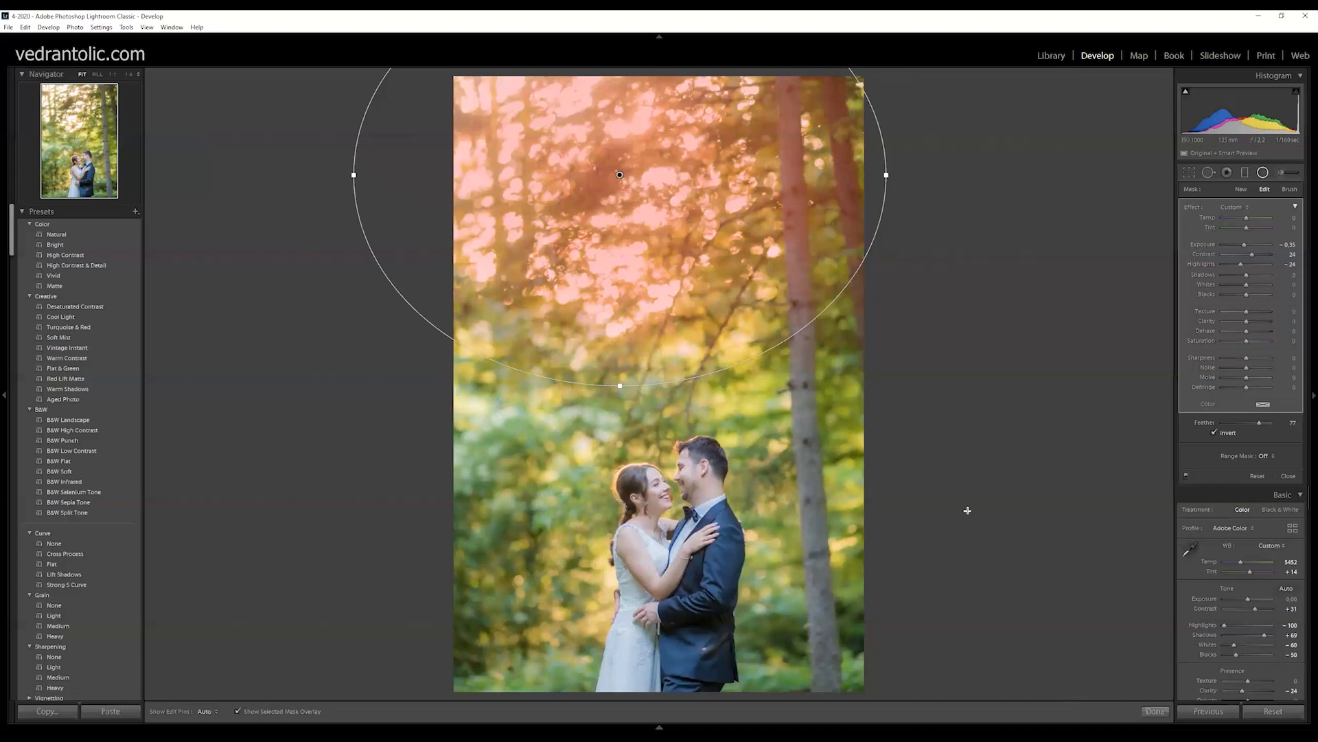
pyautogui.press('o')
pyautogui.press('o')
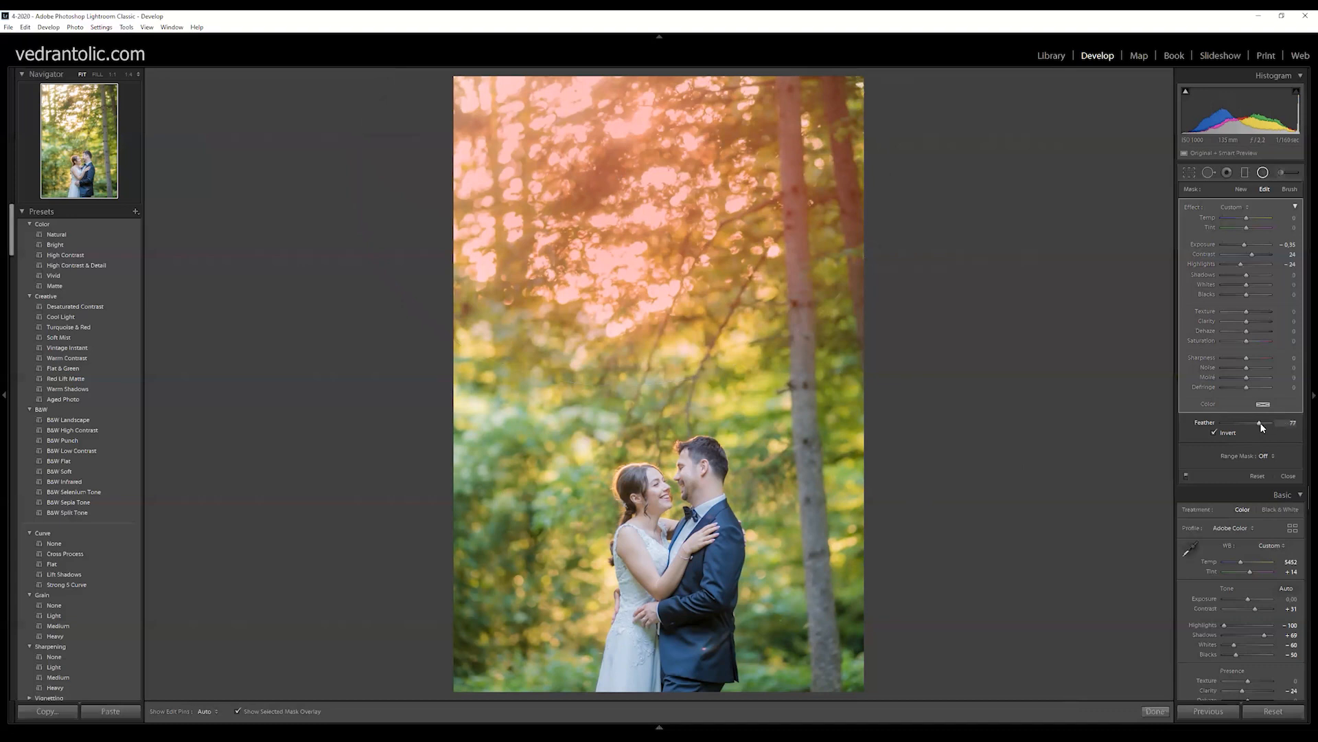
# Compare hard and soft filter edges by setting the radial filter's Feather to 0 and 100, with overlay and pin hidden.
pyautogui.moveTo(1260, 422); pyautogui.dragTo(1189, 428)
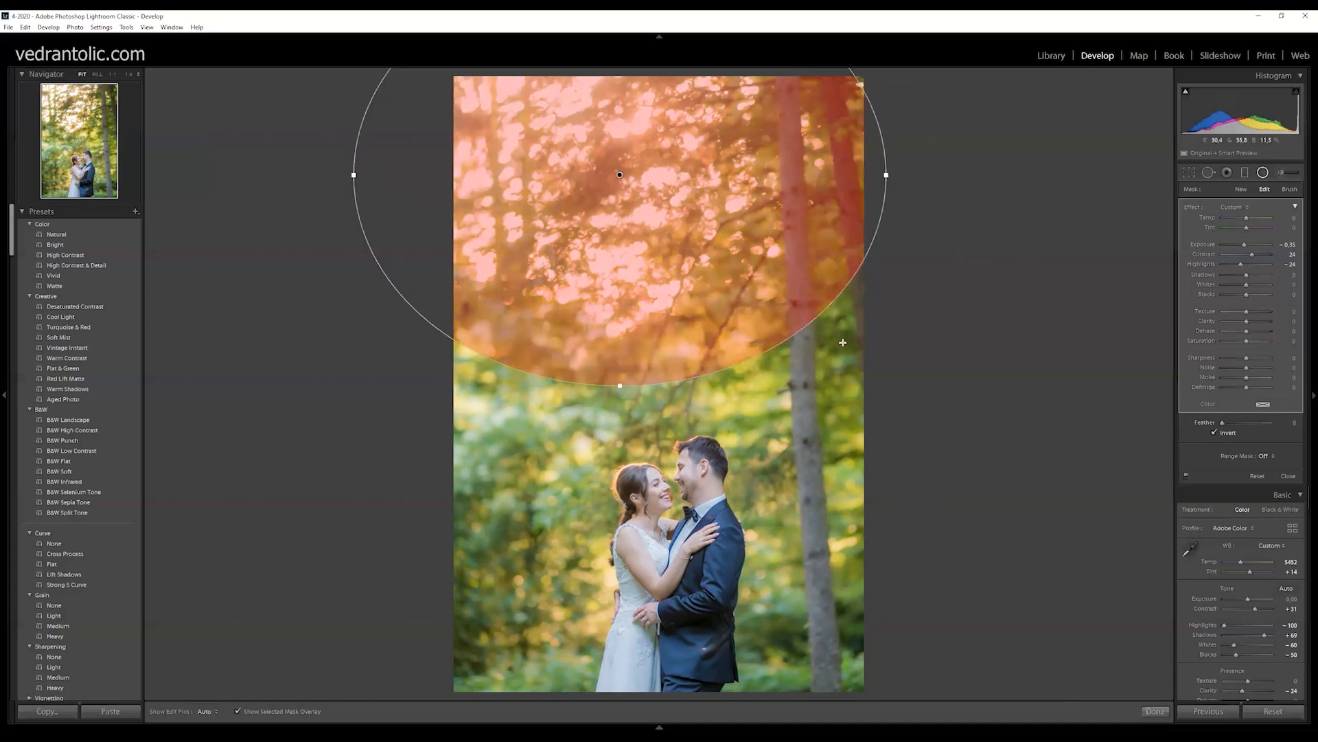
pyautogui.press('o')
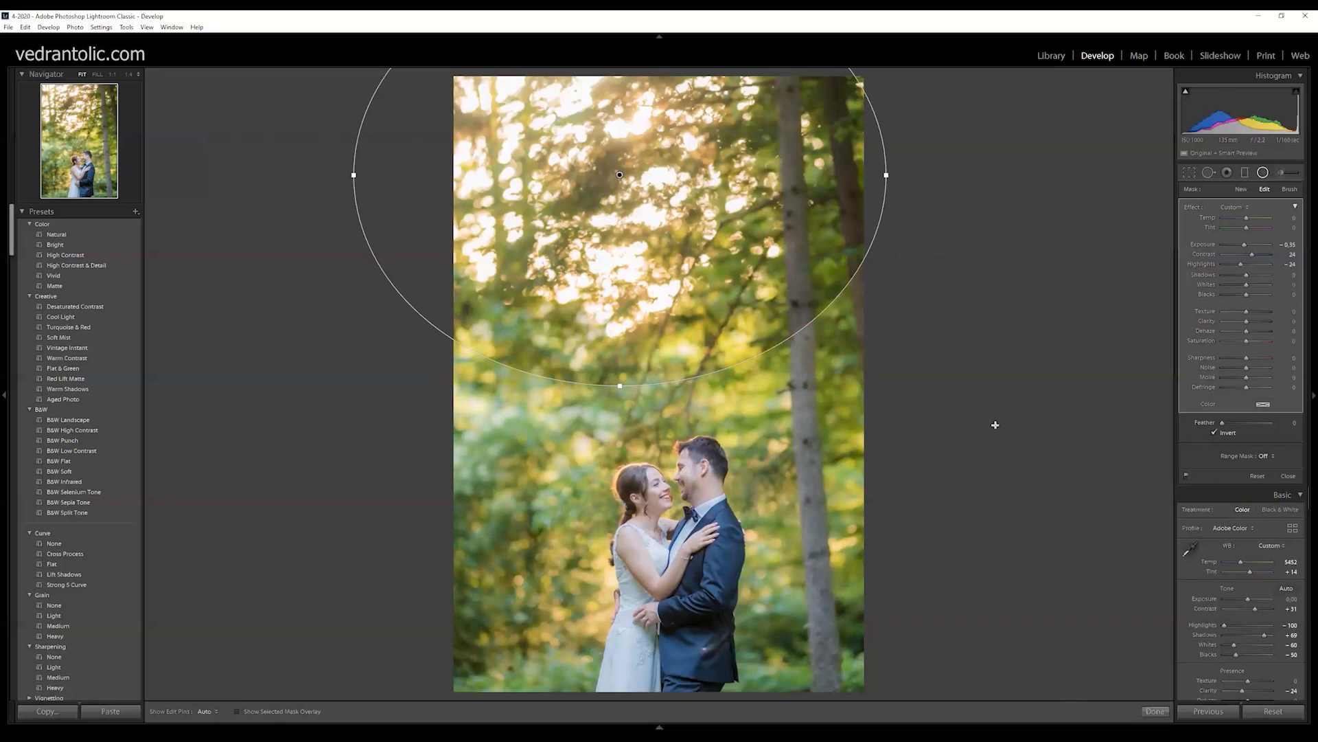
pyautogui.press('h')
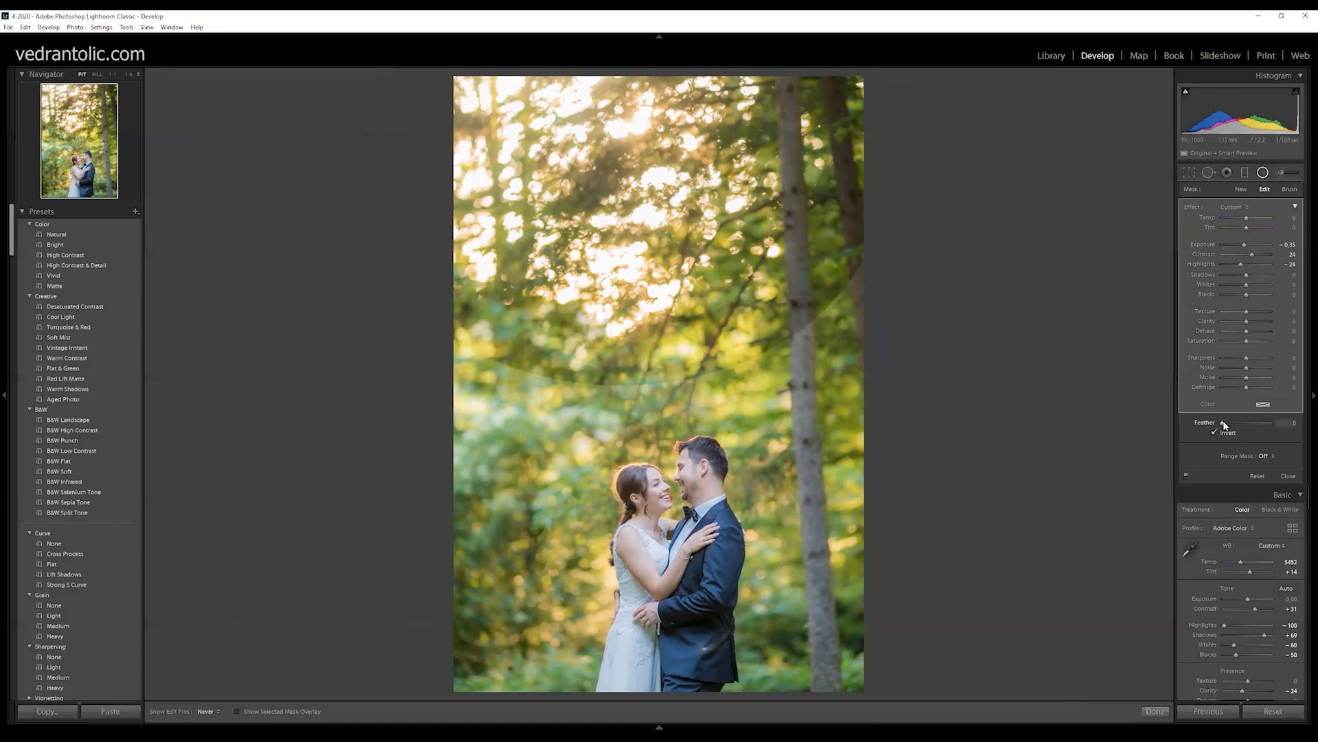
pyautogui.moveTo(1222, 424); pyautogui.dragTo(1295, 423)
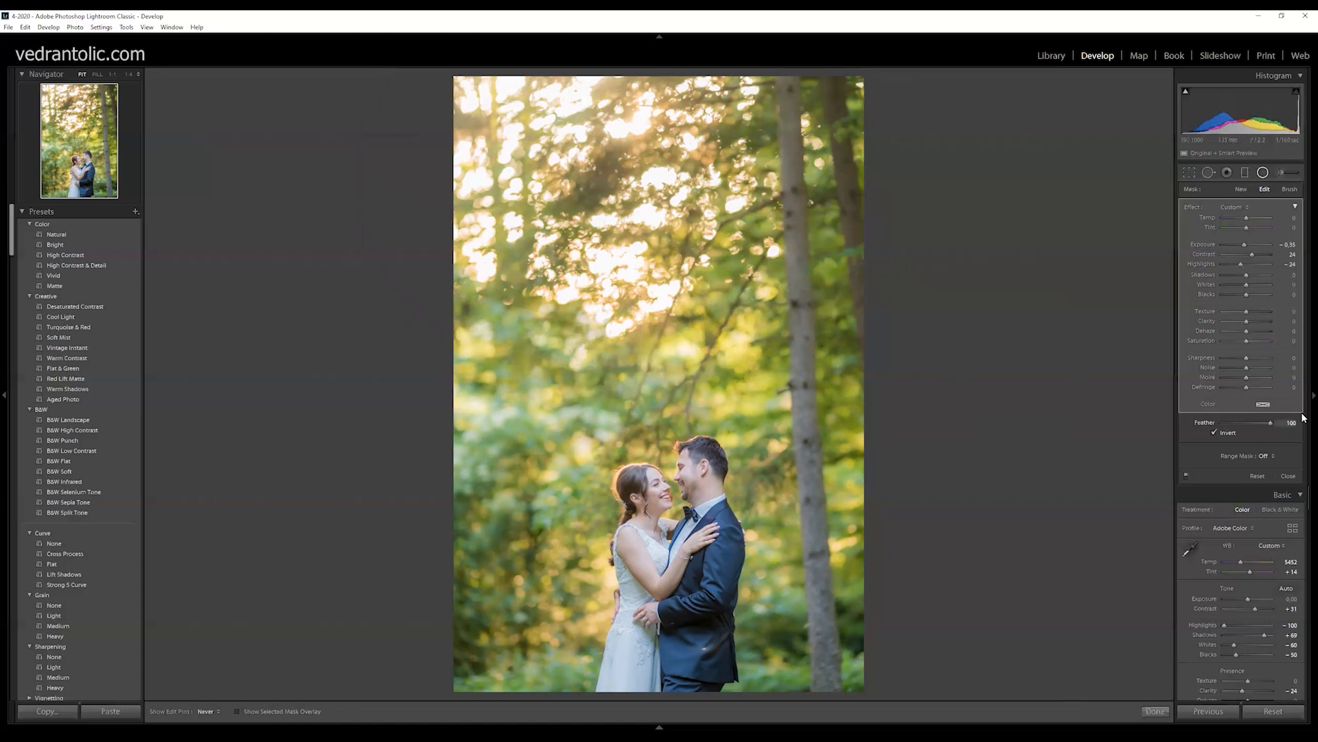
# Compare the photo with and without the radial filter by switching the adjustment off and on.
pyautogui.click(1187, 475)
pyautogui.click(1187, 476)
pyautogui.click(1188, 477)
pyautogui.click(1188, 476)
# Set the radial filter's Feather to 76, show its pin again, and move the filter slightly lower.
pyautogui.moveTo(1261, 426); pyautogui.dragTo(1260, 429)
pyautogui.press('h')
pyautogui.moveTo(621, 176)
pyautogui.mouseDown()
pyautogui.moveTo(598, 207)
pyautogui.moveTo(672, 211)
pyautogui.moveTo(618, 226)
pyautogui.moveTo(619, 201)
pyautogui.mouseUp()
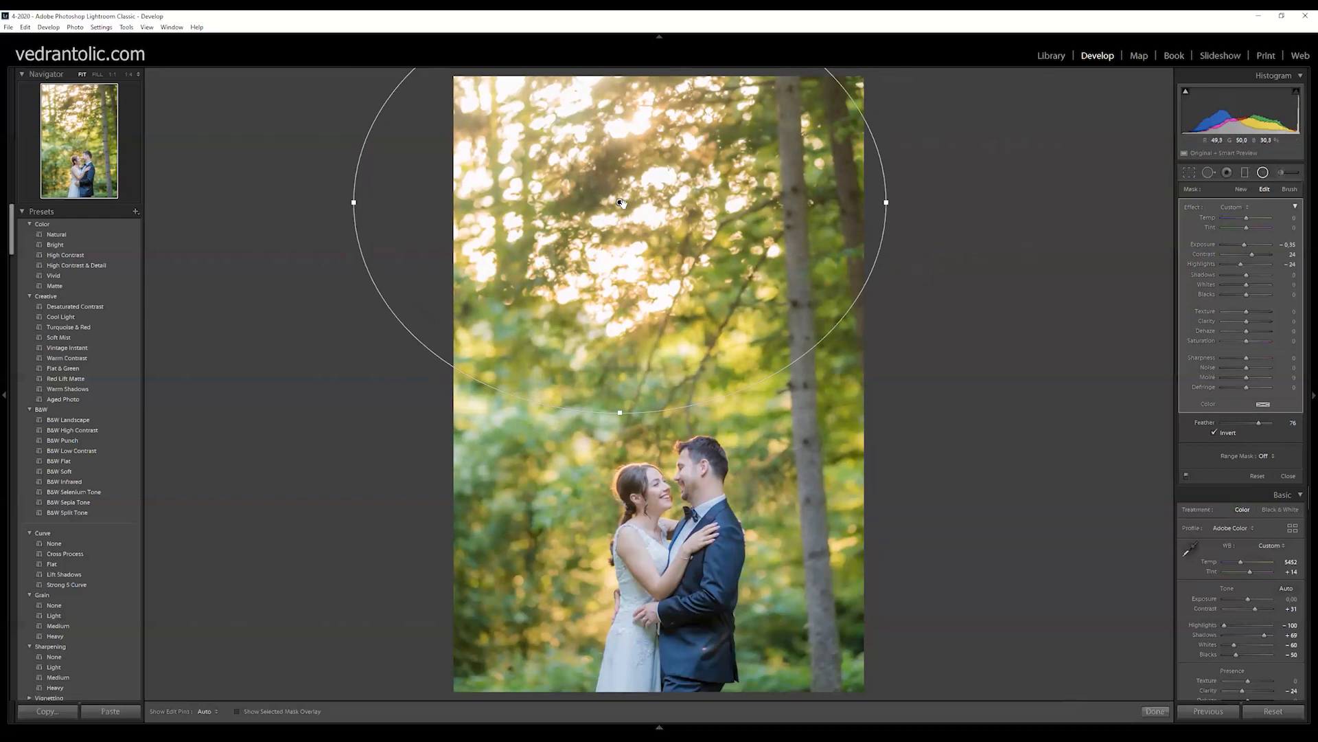
# Cycle the mask overlay through its available colours back to red and reposition the radial filter over the upper trees.
pyautogui.moveTo(620, 202)
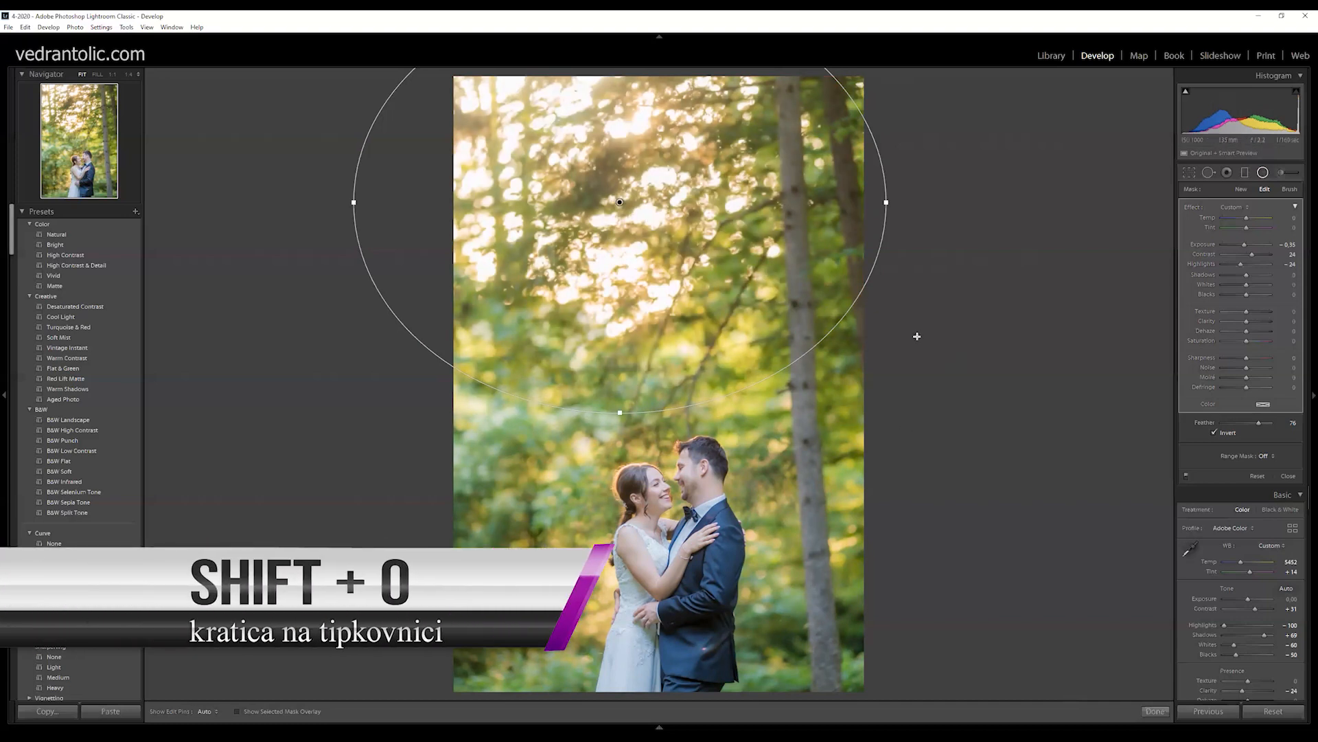
pyautogui.hotkey('shift', 'o')
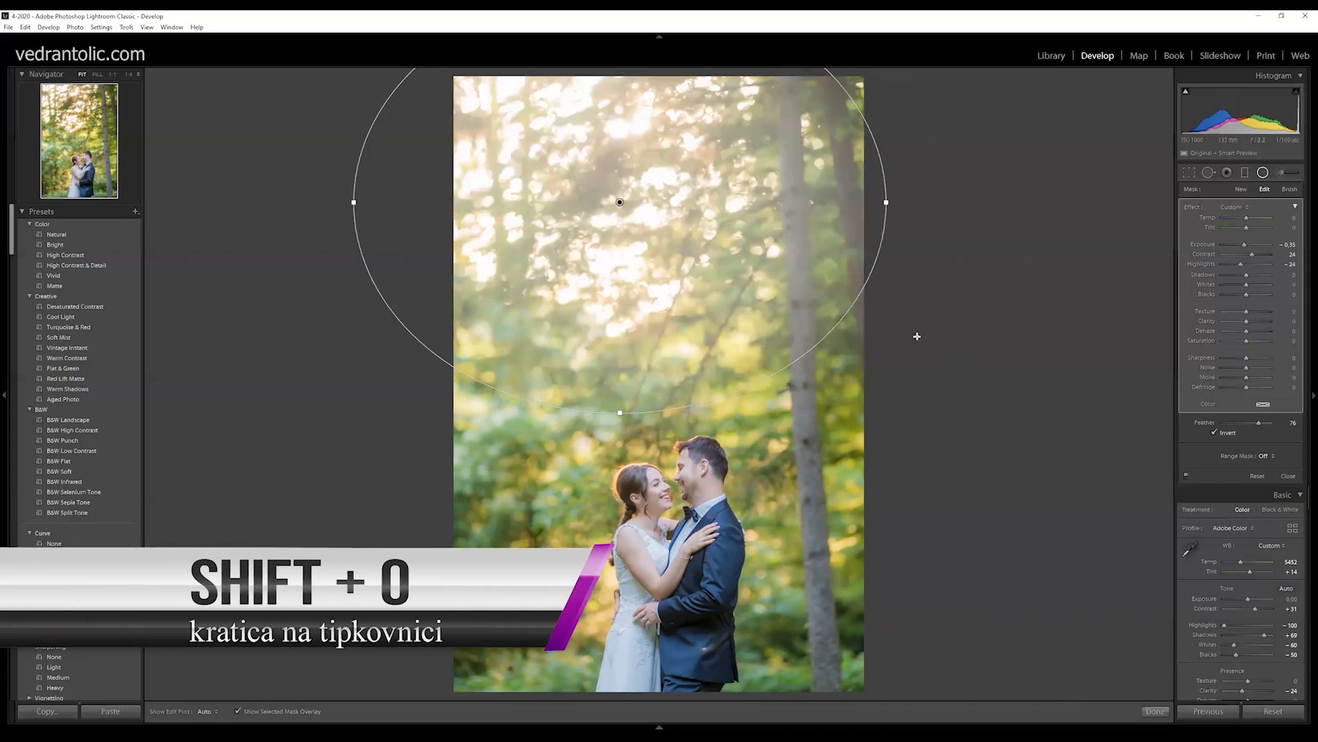
pyautogui.hotkey('shift', 'o')
pyautogui.hotkey('shift', 'o')
pyautogui.hotkey('shift', 'o')
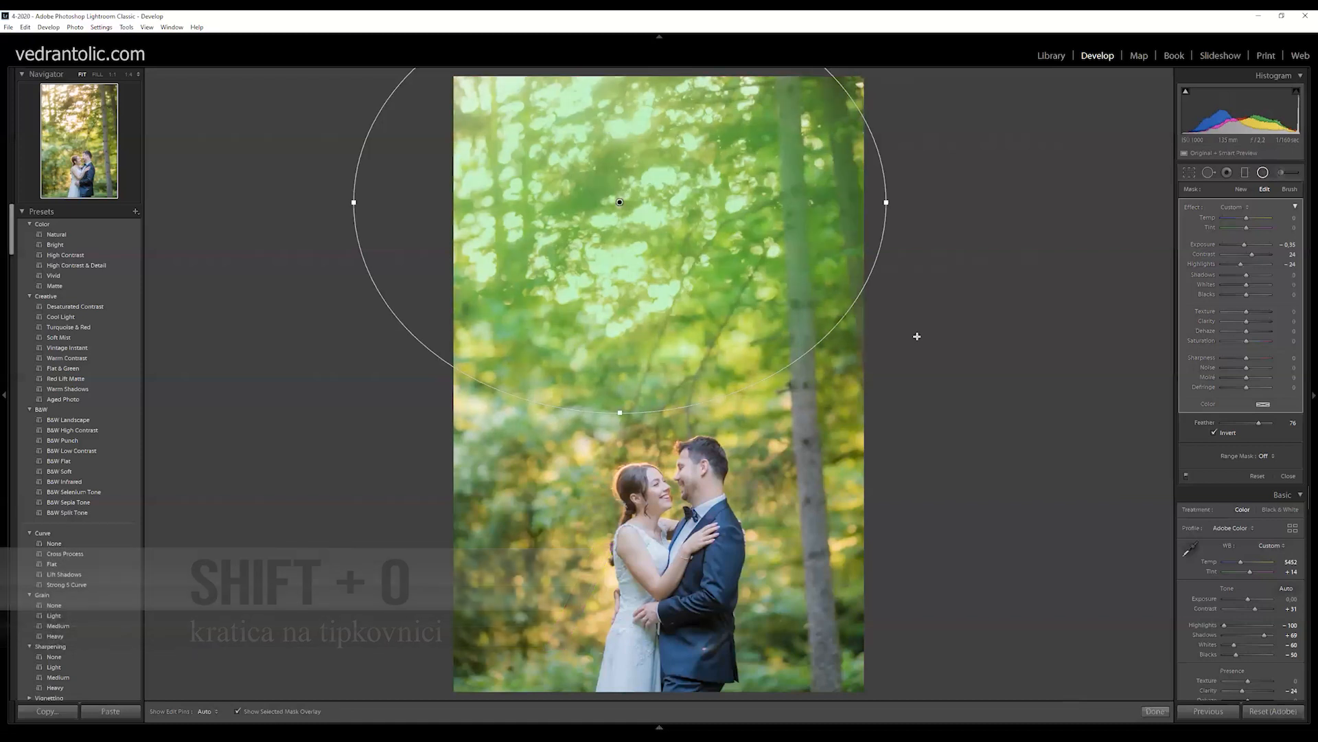
pyautogui.hotkey('shift', 'o')
pyautogui.hotkey('shift', 'o')
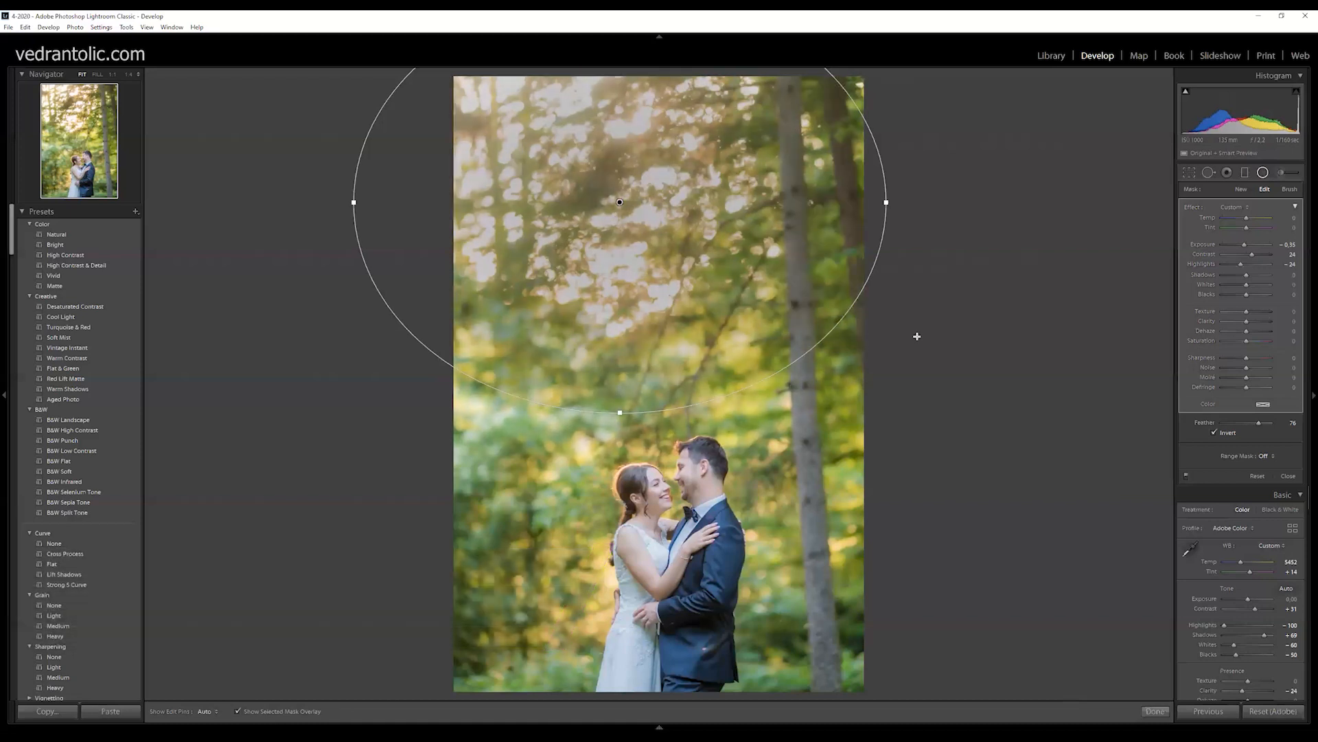
pyautogui.hotkey('shift', 'o')
pyautogui.hotkey('shift', 'o')
pyautogui.hotkey('shift', 'o')
pyautogui.hotkey('shift', 'o')
pyautogui.hotkey('shift', 'o')
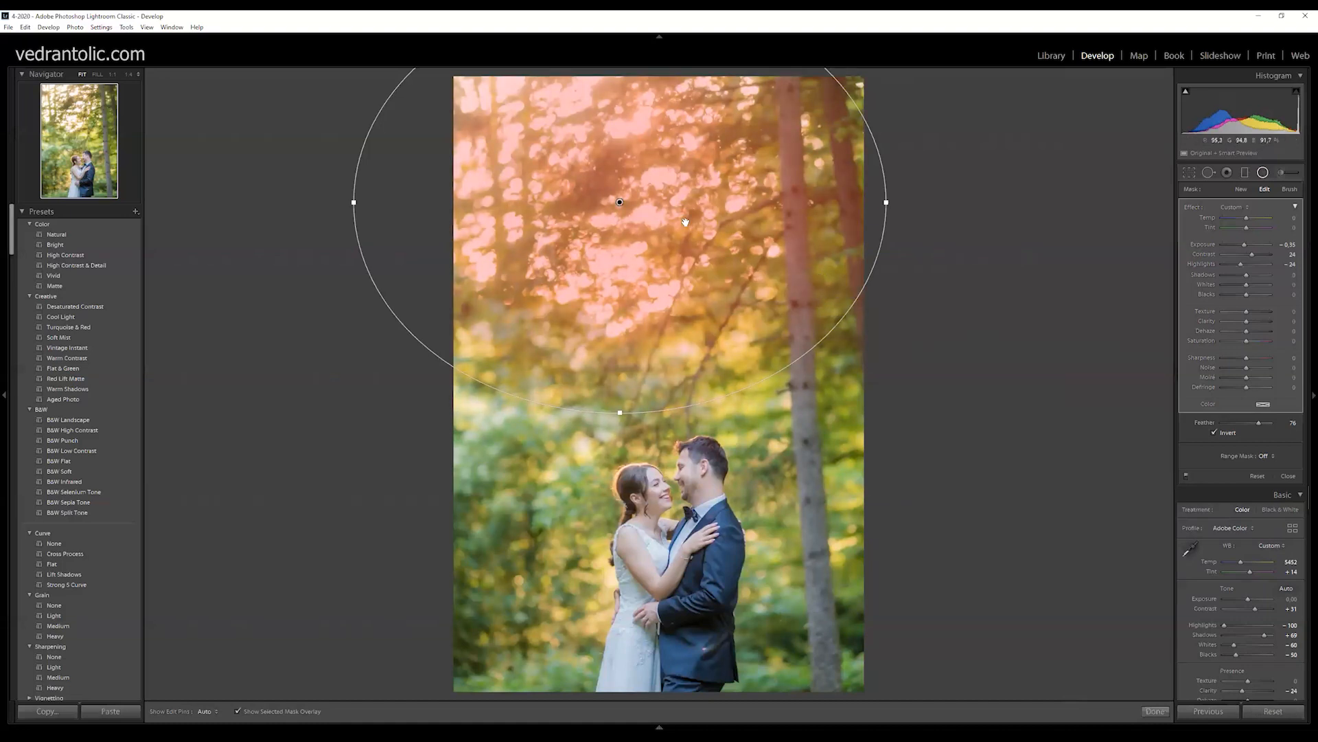
pyautogui.moveTo(619, 203); pyautogui.dragTo(592, 239)
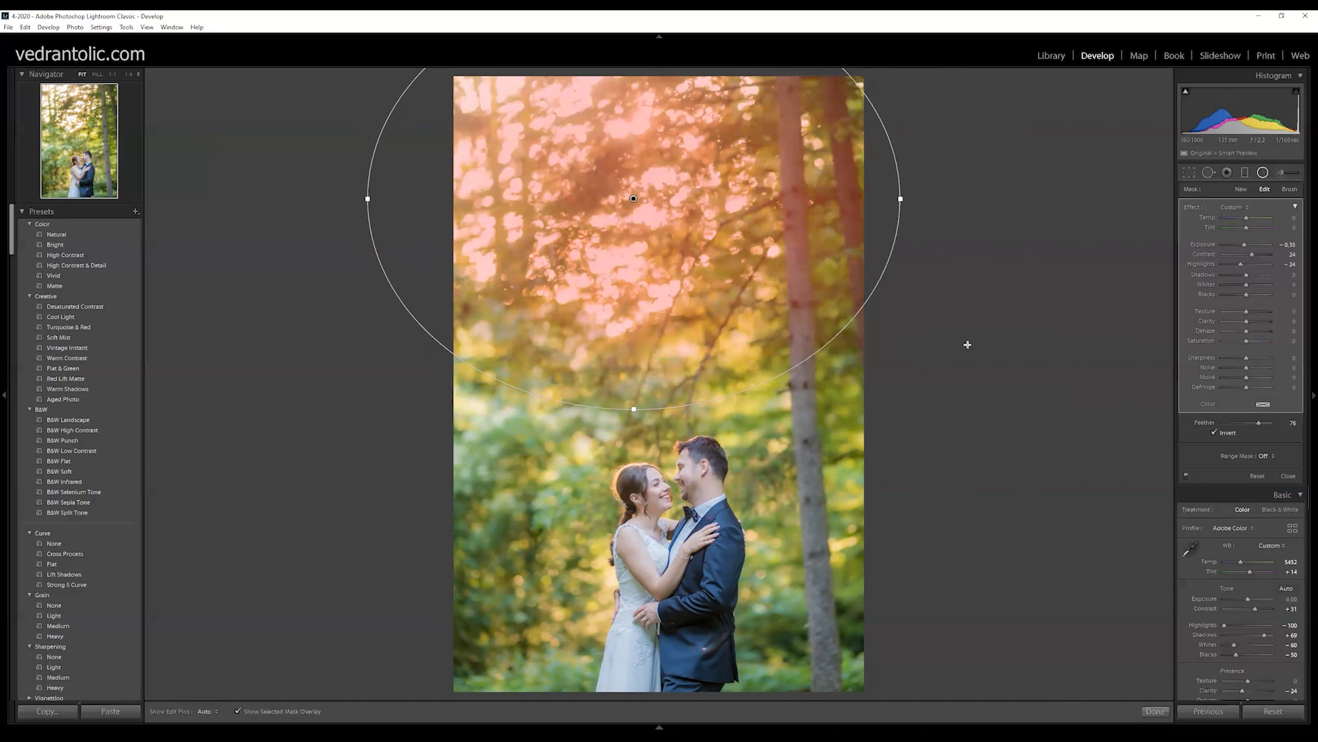
# Hide the mask overlay, set the radial filter to Temp 13, Exposure −0.70, Highlights −91 and Shadows 33, and move it higher over the trees.
pyautogui.press('o')
pyautogui.moveTo(633, 199); pyautogui.dragTo(536, 235)
pyautogui.moveTo(1243, 216)
pyautogui.mouseDown()
pyautogui.moveTo(1291, 219)
pyautogui.moveTo(1193, 217)
pyautogui.moveTo(1303, 217)
pyautogui.moveTo(1227, 220)
pyautogui.mouseUp()
pyautogui.doubleClick(1227, 219)
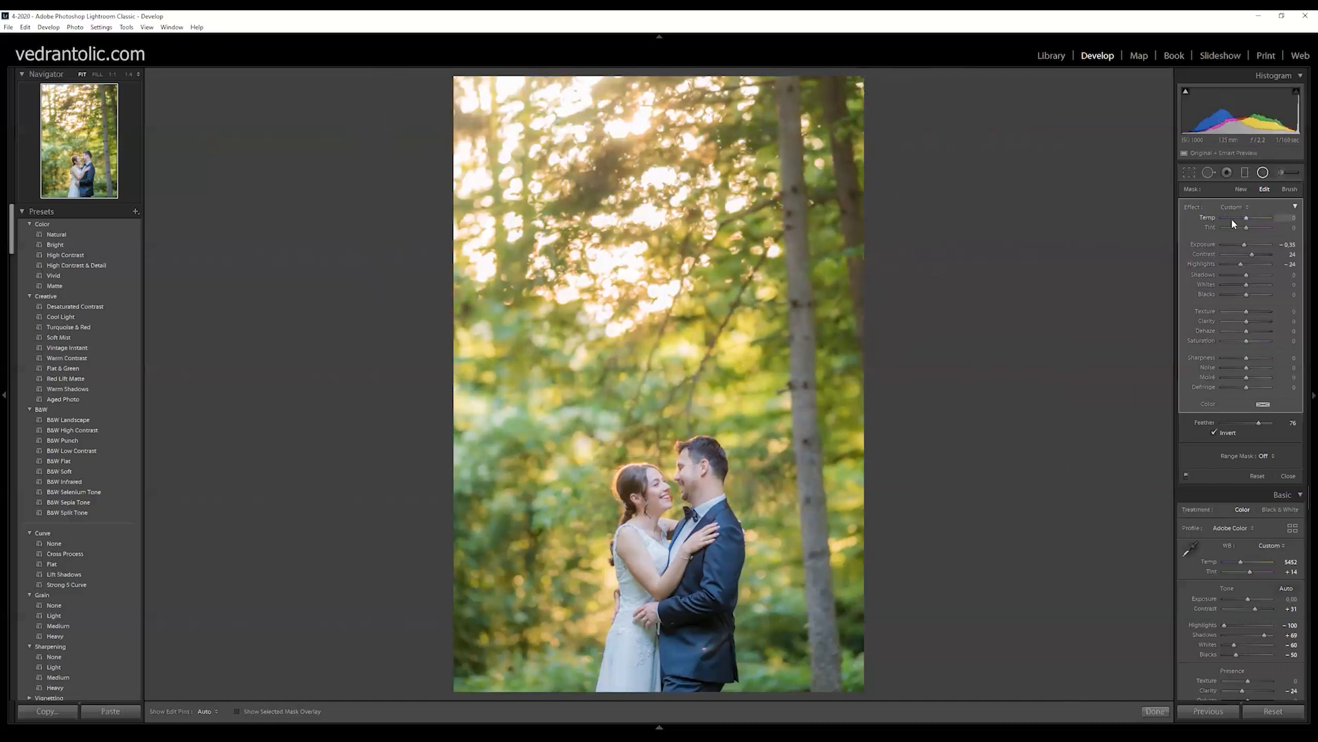
pyautogui.moveTo(1247, 216); pyautogui.dragTo(1254, 274)
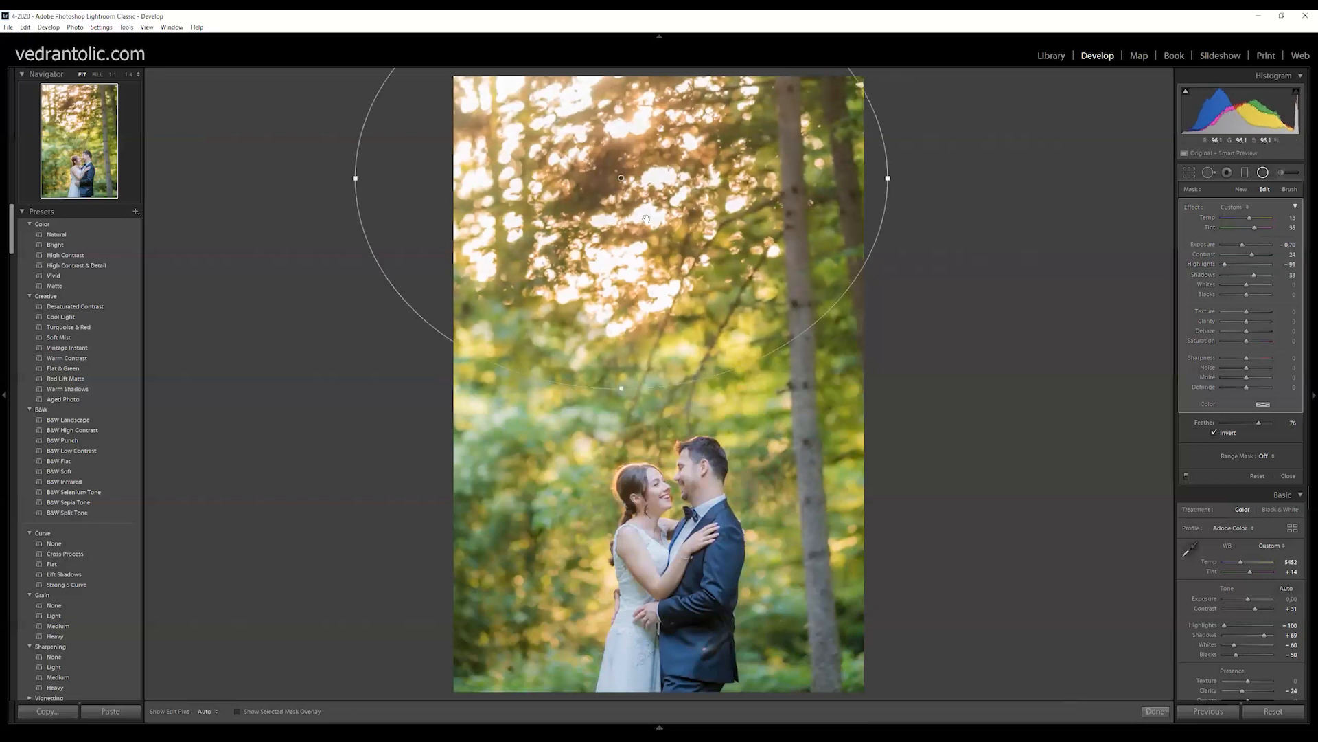
pyautogui.moveTo(635, 180); pyautogui.dragTo(608, 116)
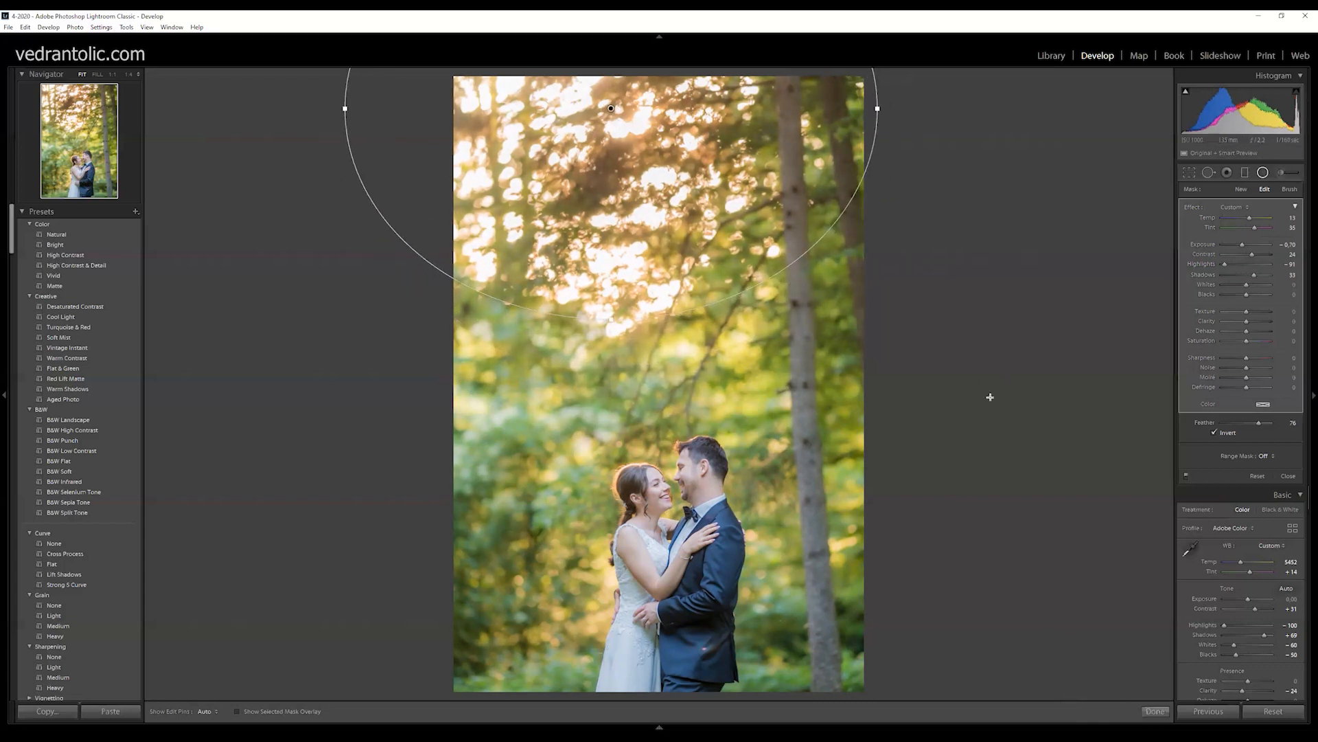
# Try out new radial filters outside the photo's lower corner and over the tall tree trunk, deleting each one.
pyautogui.click(1241, 189)
pyautogui.moveTo(929, 640); pyautogui.dragTo(755, 440)
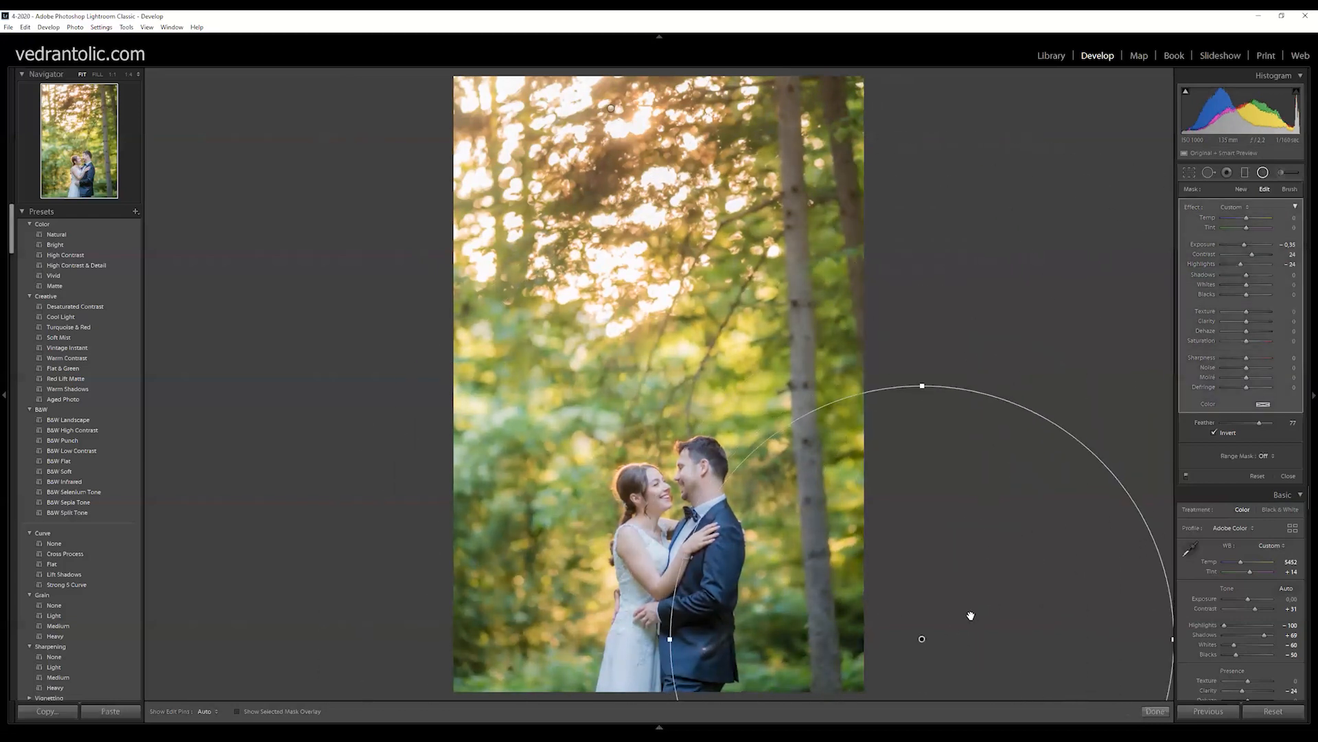
pyautogui.press('Delete')
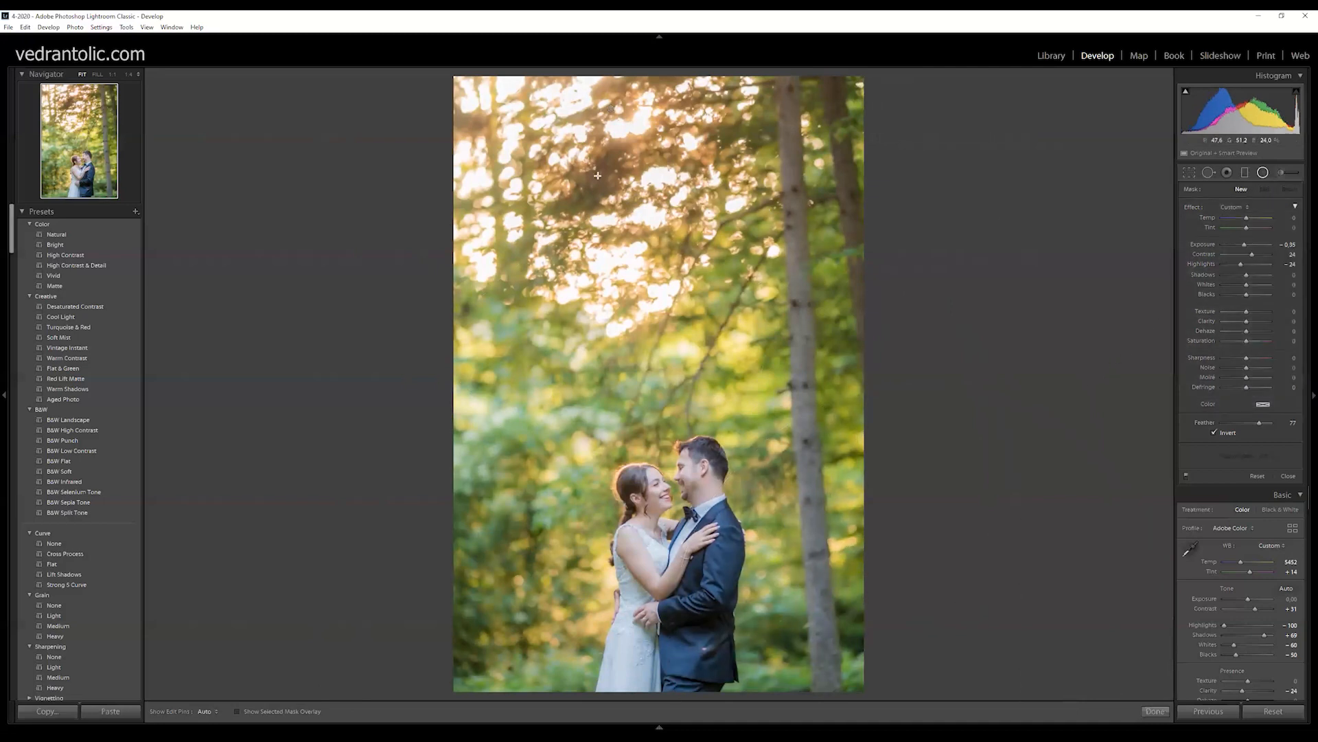
pyautogui.hotkey('ctrl', 'z')
pyautogui.moveTo(785, 388); pyautogui.dragTo(992, 180)
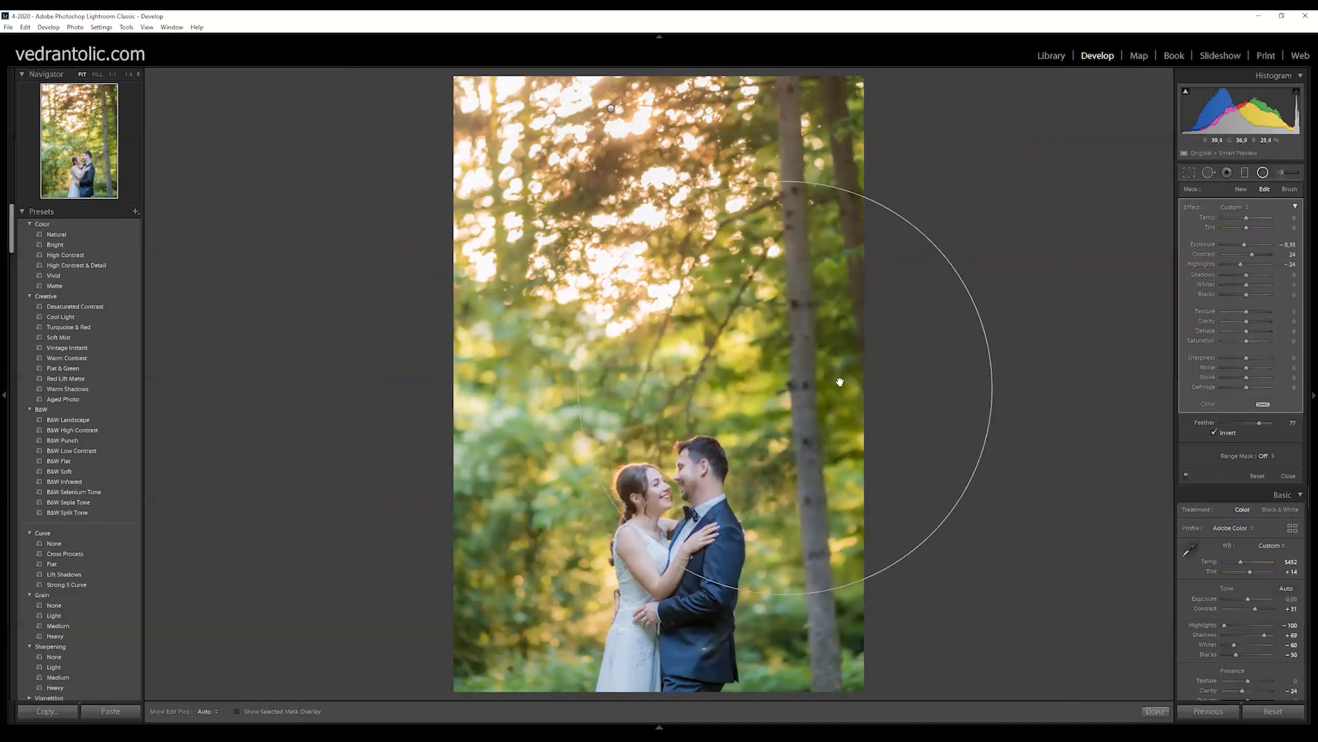
pyautogui.press('Delete')
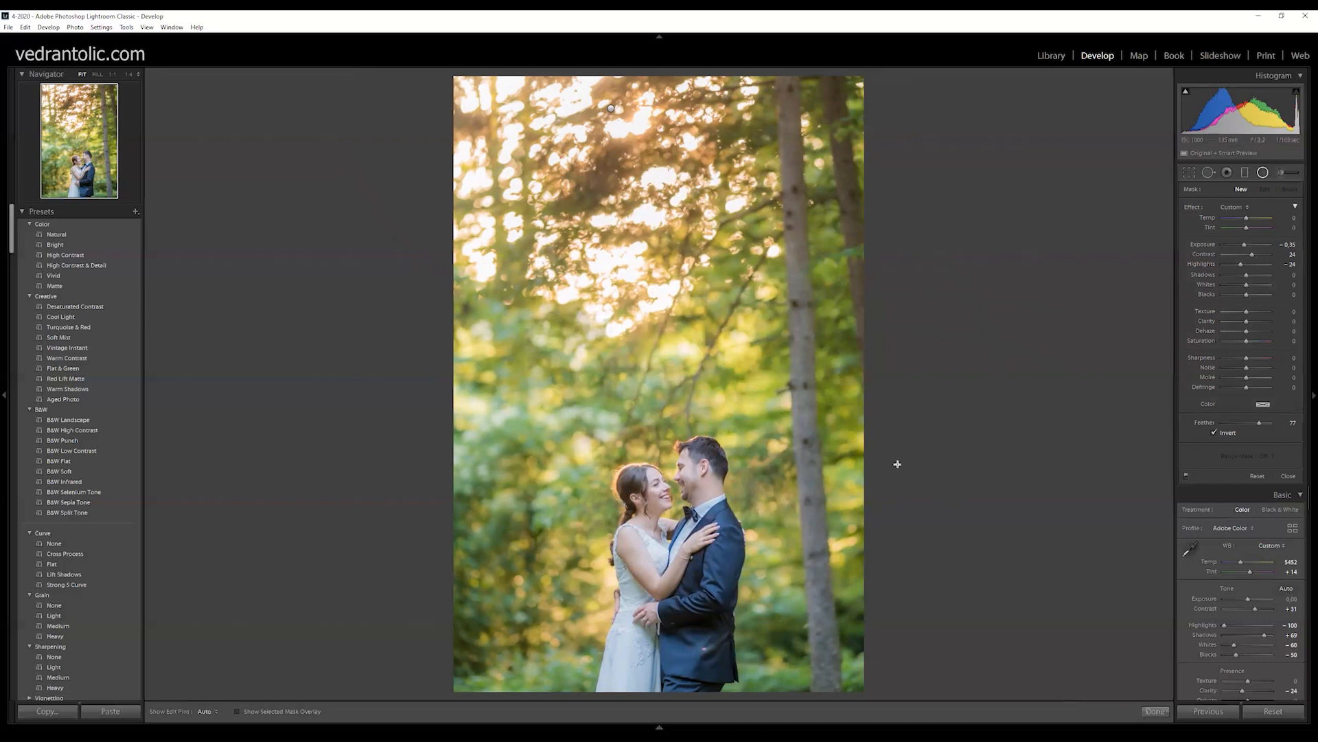
# Draw a graduated filter up from the photo's lower edge with Temp 22 and zeroed Exposure, Contrast and Highlights, and reduce its Temp.
pyautogui.click(1245, 172)
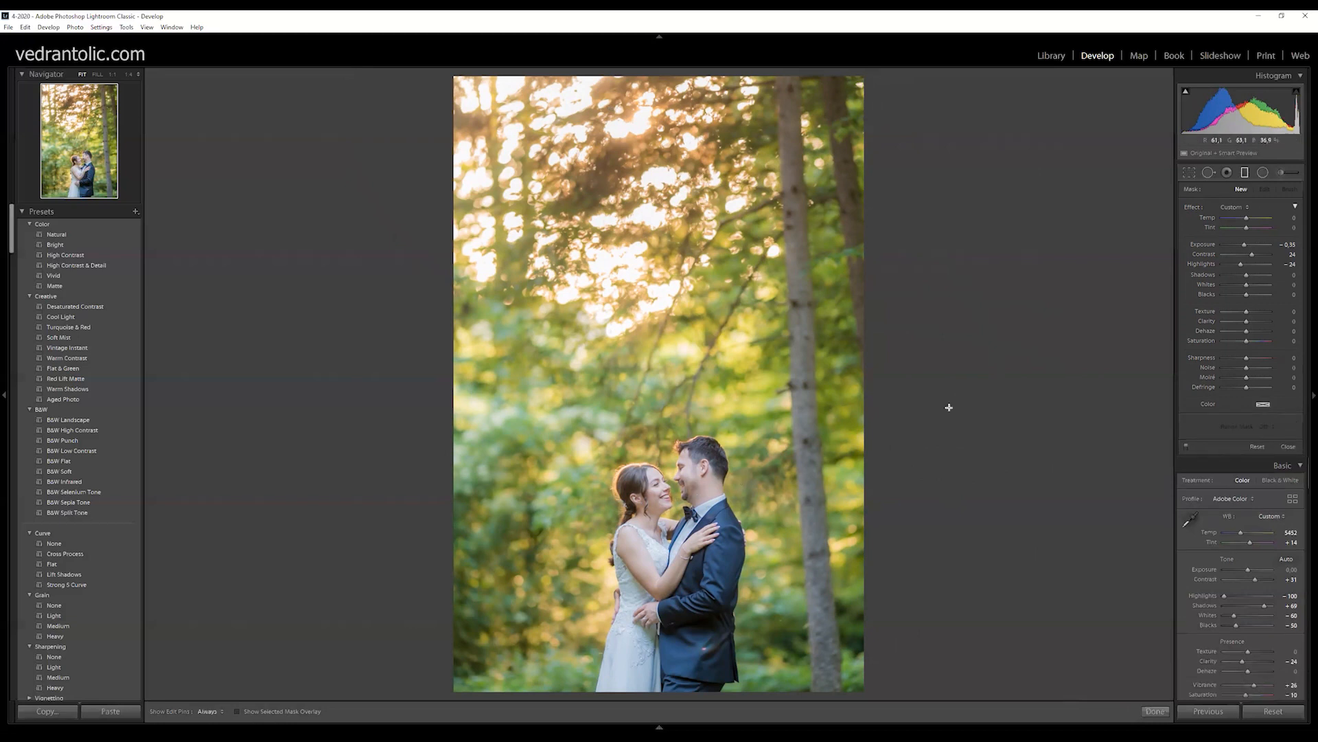
pyautogui.doubleClick(1245, 245)
pyautogui.doubleClick(1251, 255)
pyautogui.doubleClick(1240, 264)
pyautogui.moveTo(1253, 218); pyautogui.dragTo(1250, 218)
pyautogui.moveTo(874, 676); pyautogui.dragTo(872, 356)
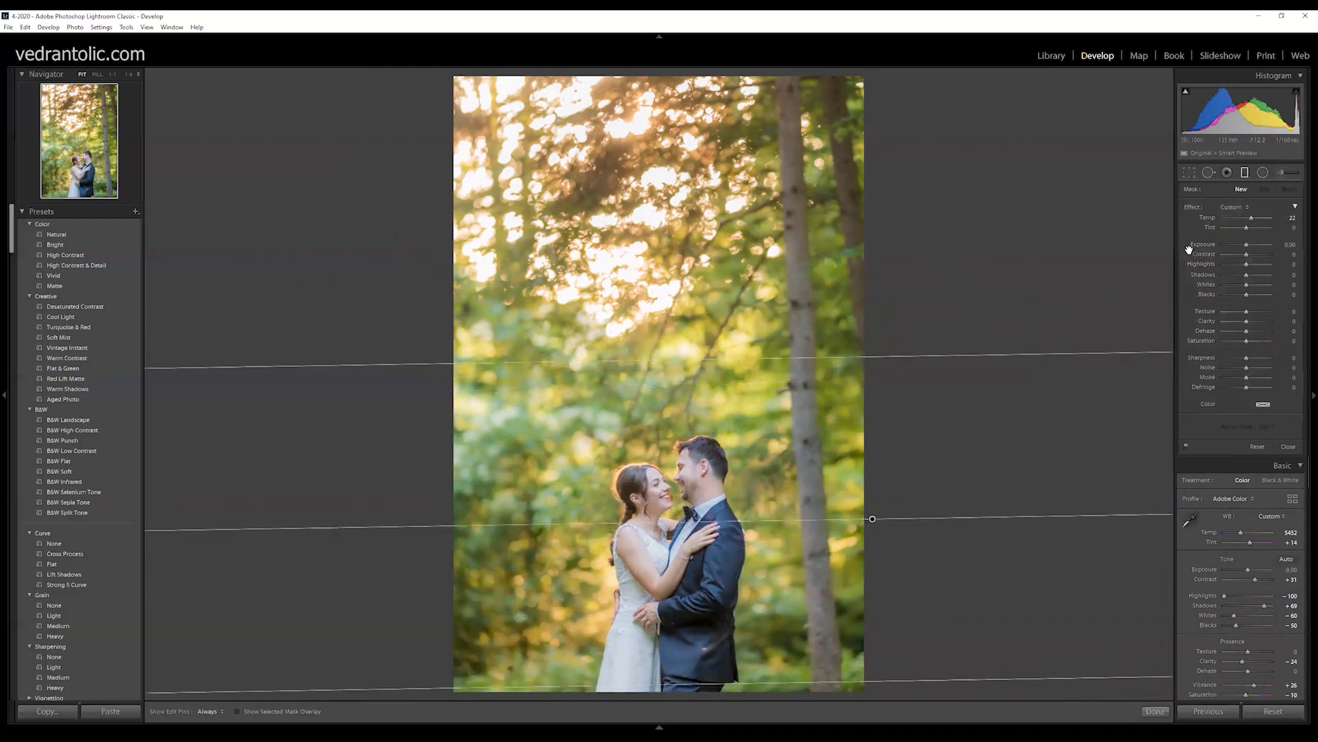
pyautogui.moveTo(1251, 218); pyautogui.dragTo(1248, 217)
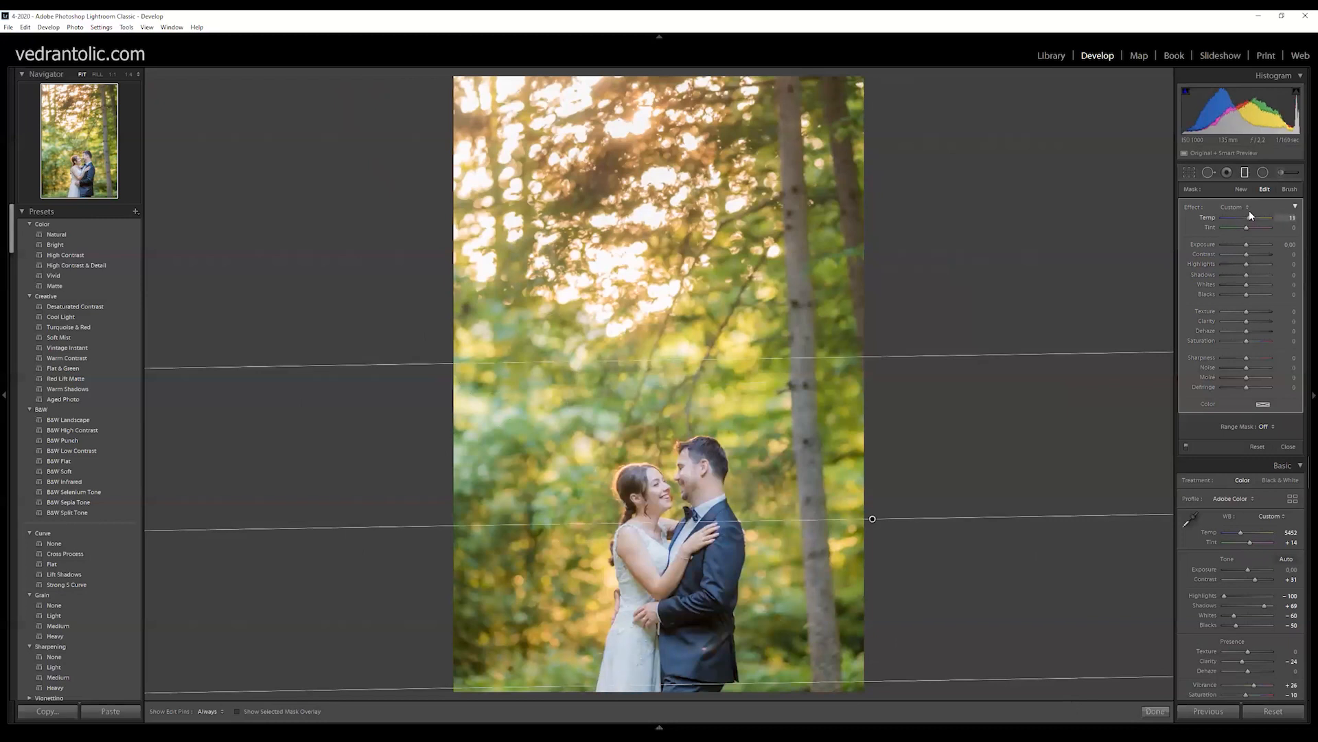
# Draw a second radial filter centred on the upper dark tree trunk with Temp 22, and reselect the filter over the upper trees.
pyautogui.click(1263, 173)
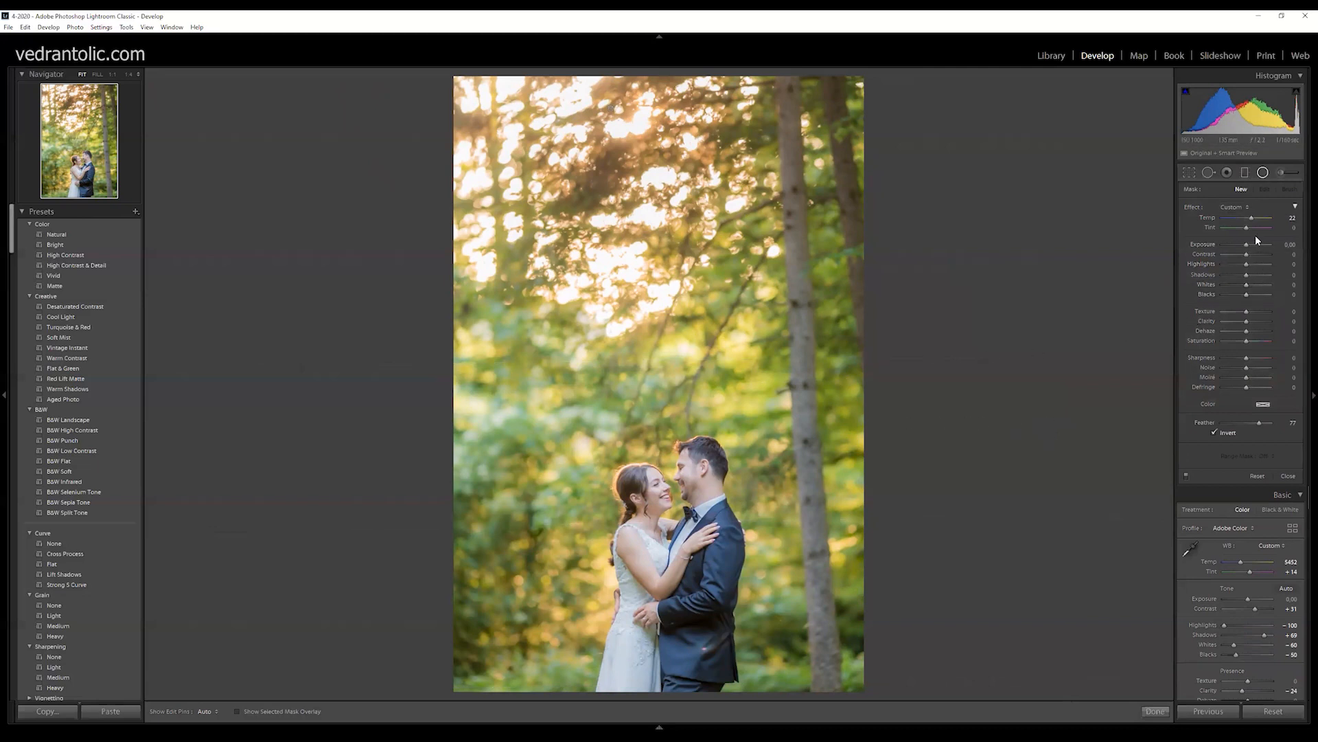
pyautogui.moveTo(1242, 246); pyautogui.dragTo(1245, 246)
pyautogui.moveTo(843, 113); pyautogui.dragTo(724, 343)
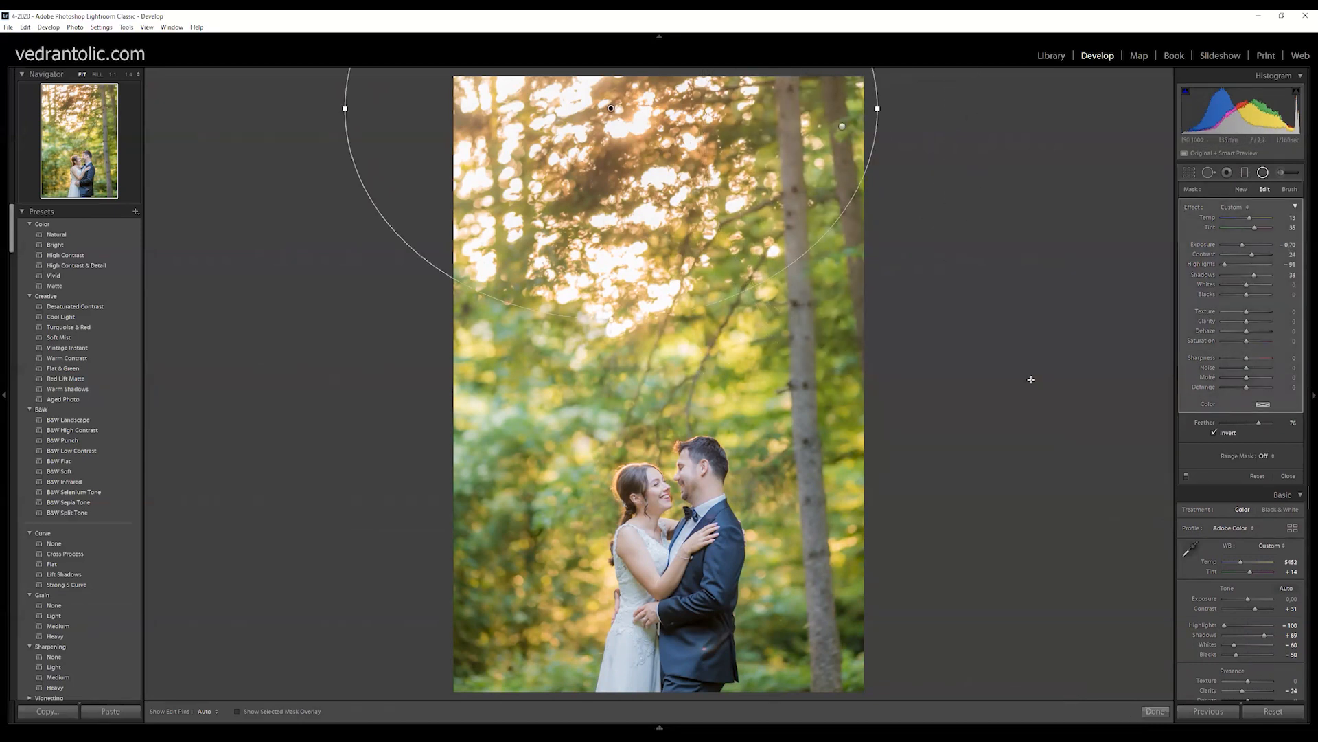
# Set the upper radial filter's Range Mask to Color and sample a colour from the foliage near the photo's edge.
pyautogui.click(1264, 457)
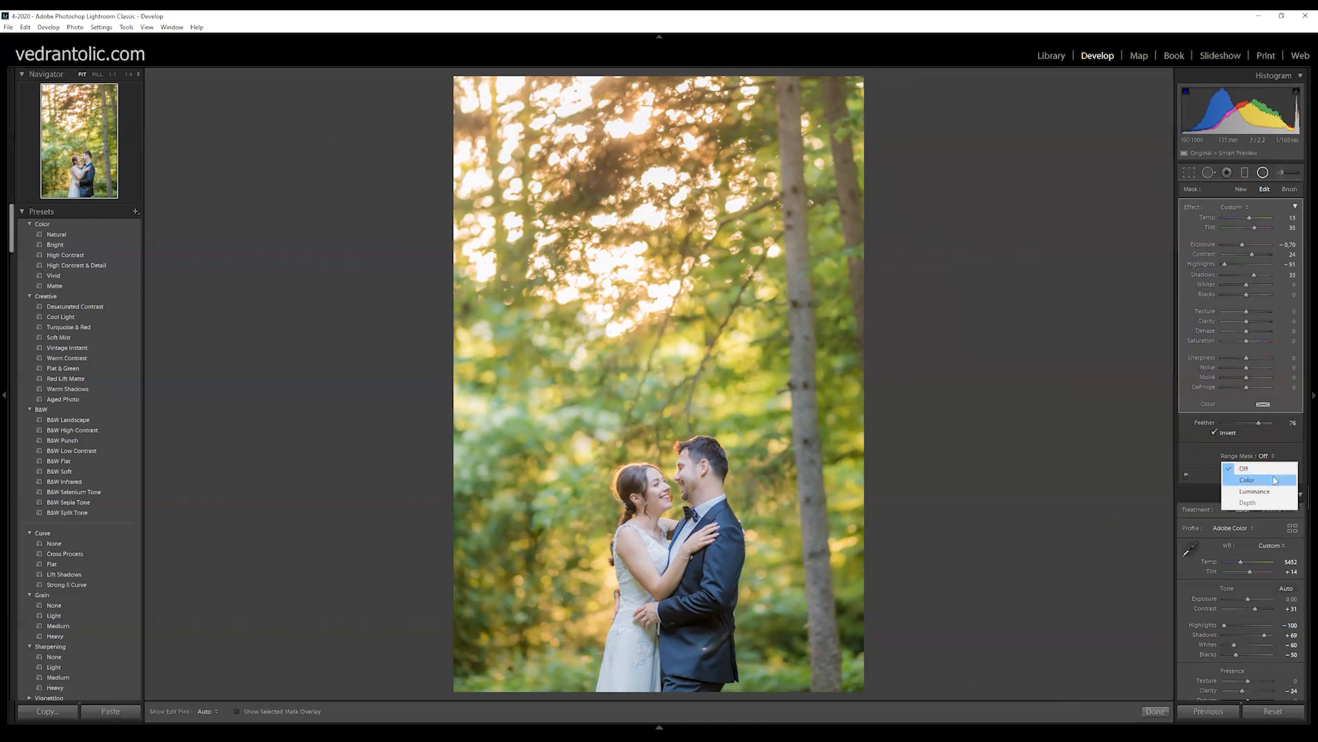
pyautogui.click(1270, 480)
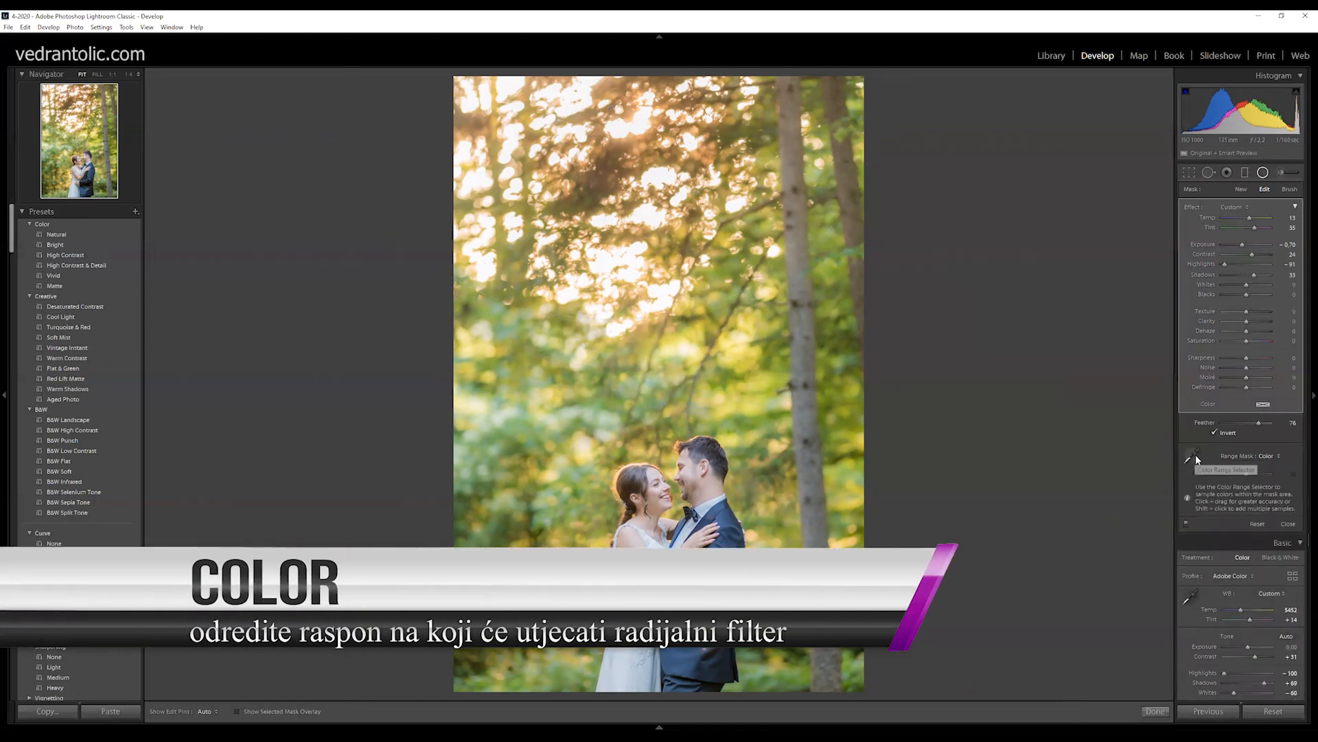
pyautogui.click(1197, 457)
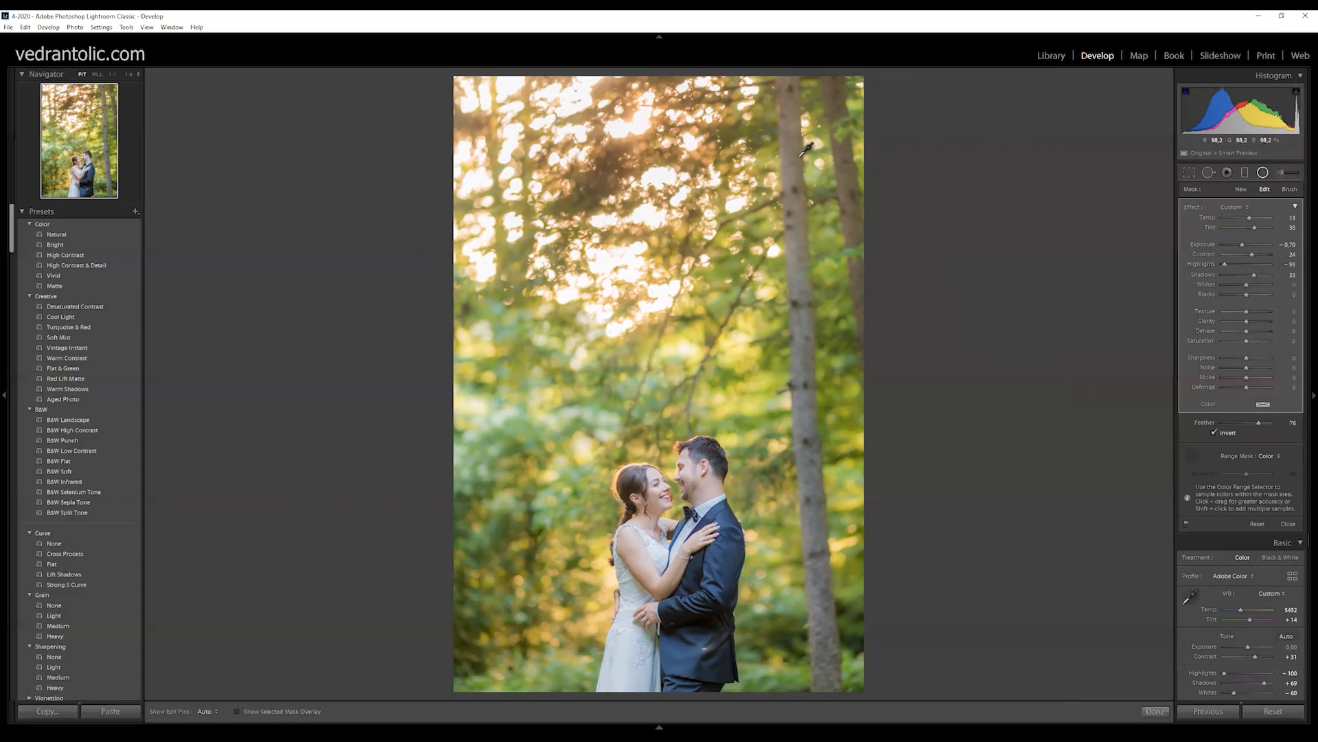
pyautogui.click(506, 256)
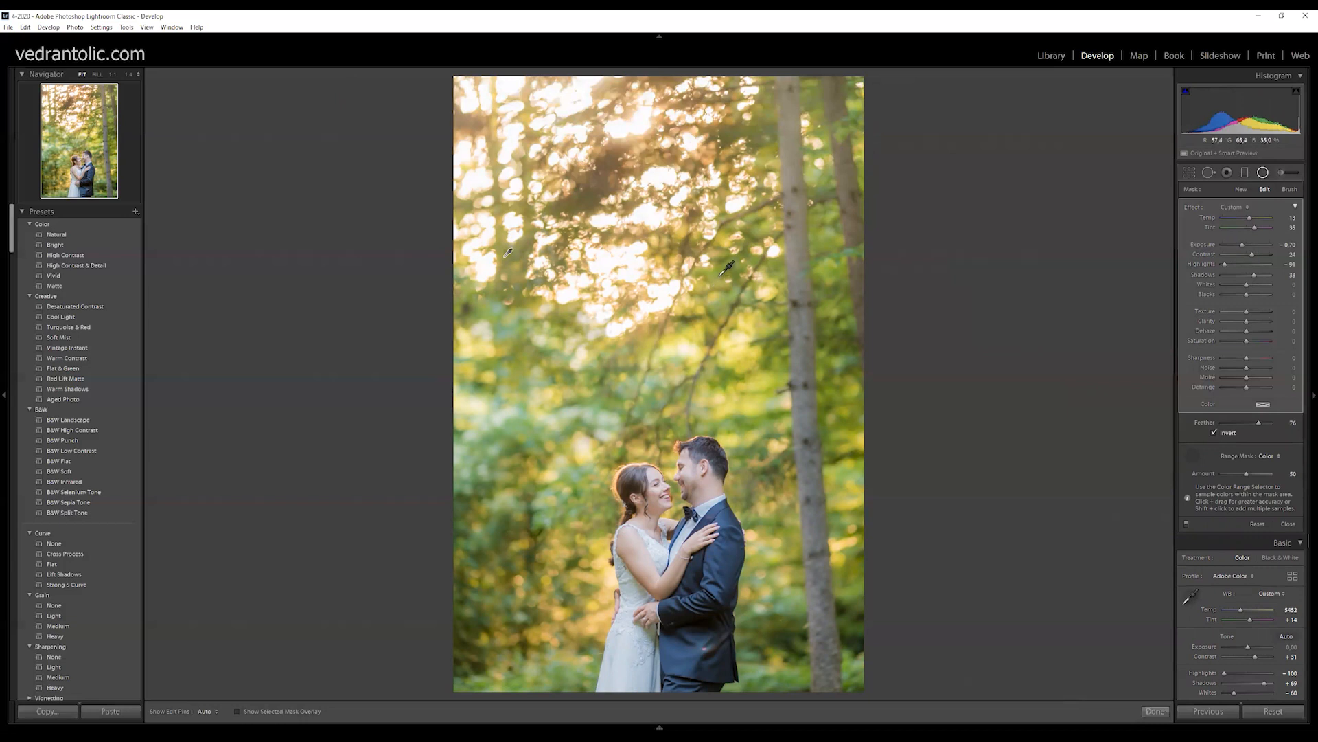
# Try single colour samples from various spots in the upper trees, ending with one on the groom's jacket.
pyautogui.click(766, 157)
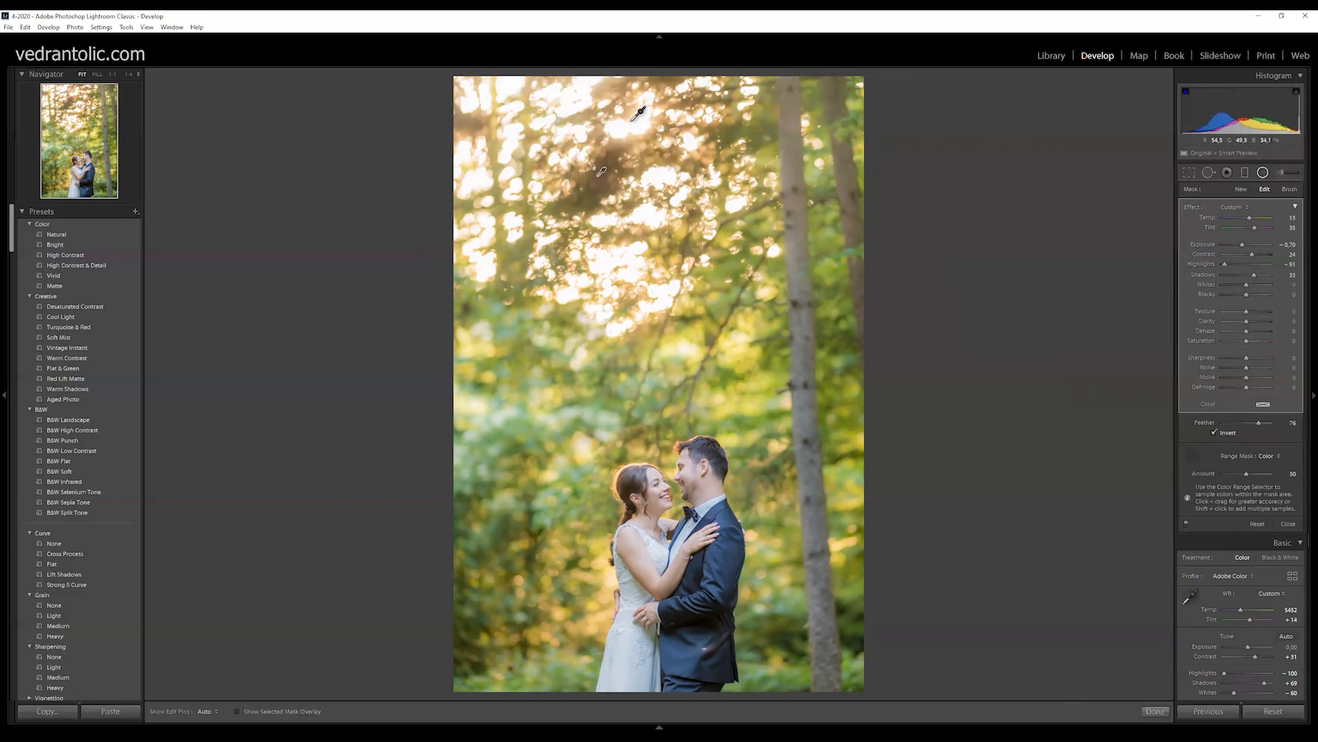
pyautogui.click(631, 95)
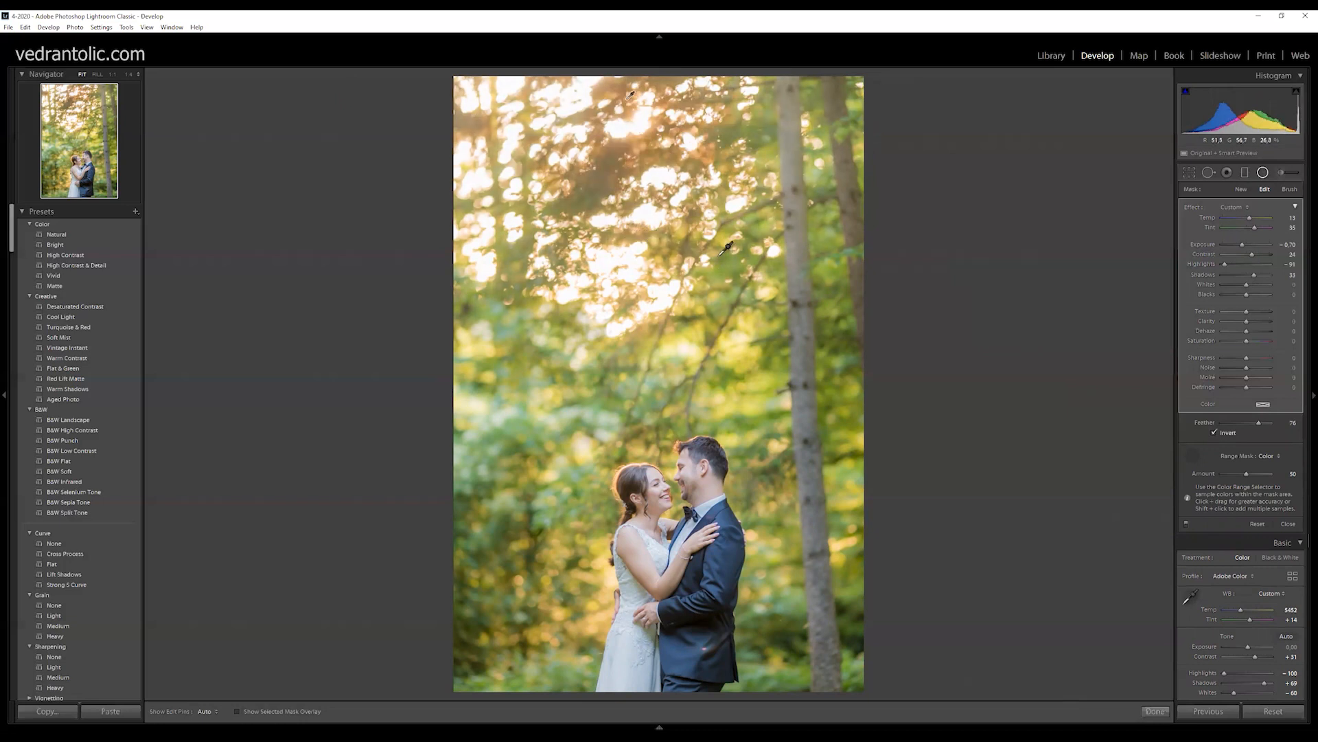
pyautogui.click(724, 130)
pyautogui.click(527, 165)
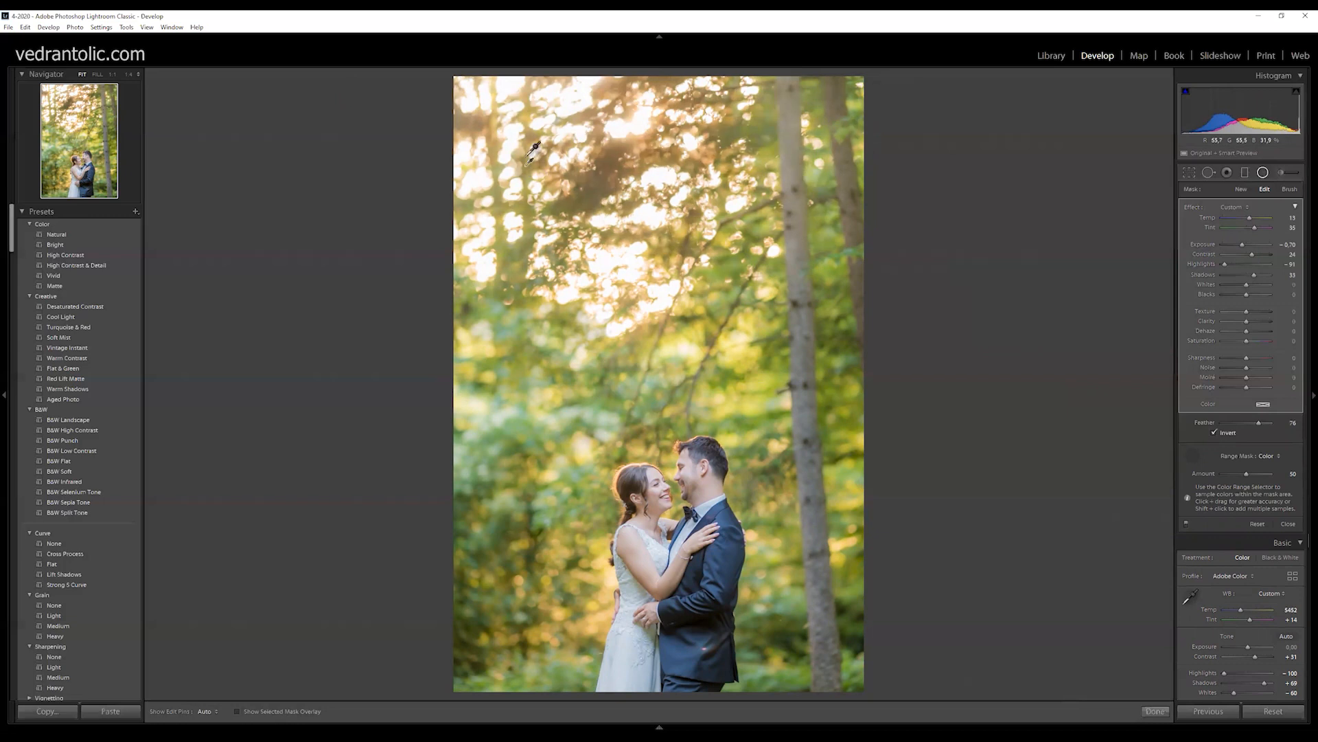
pyautogui.click(510, 140)
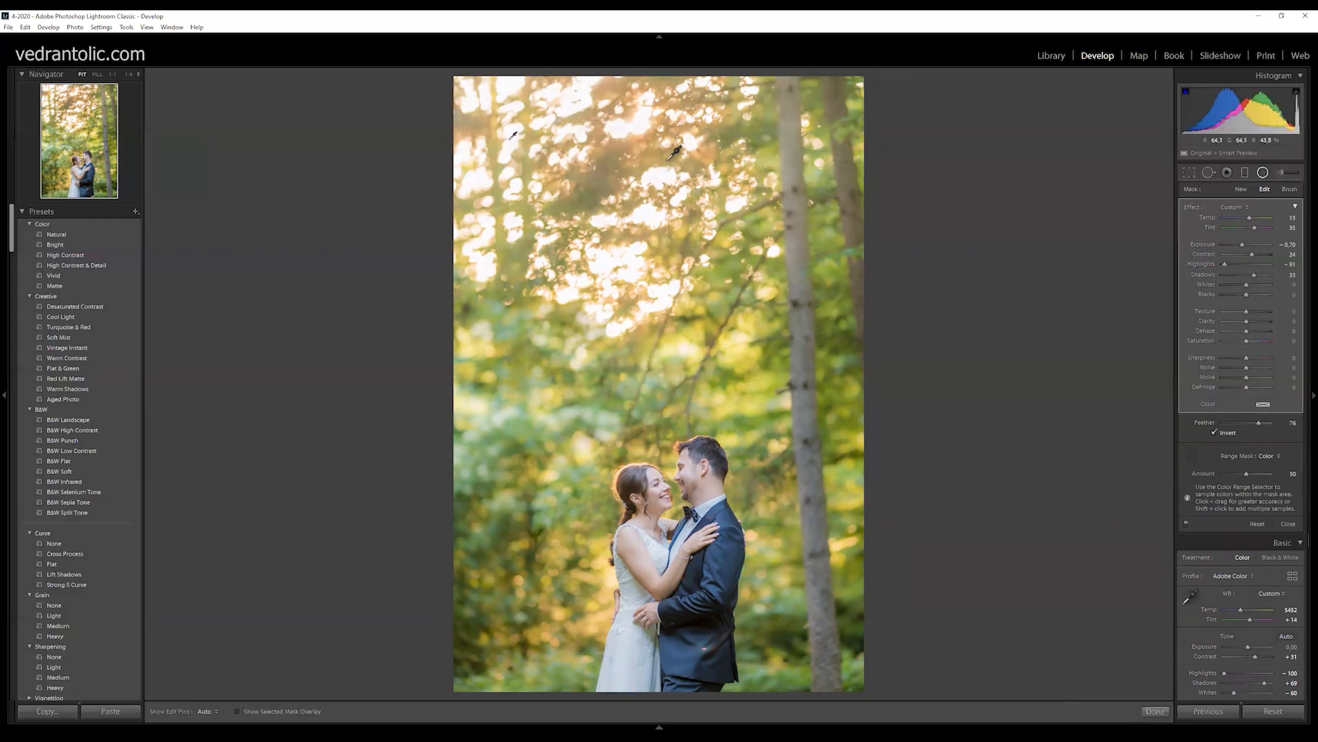
pyautogui.click(670, 157)
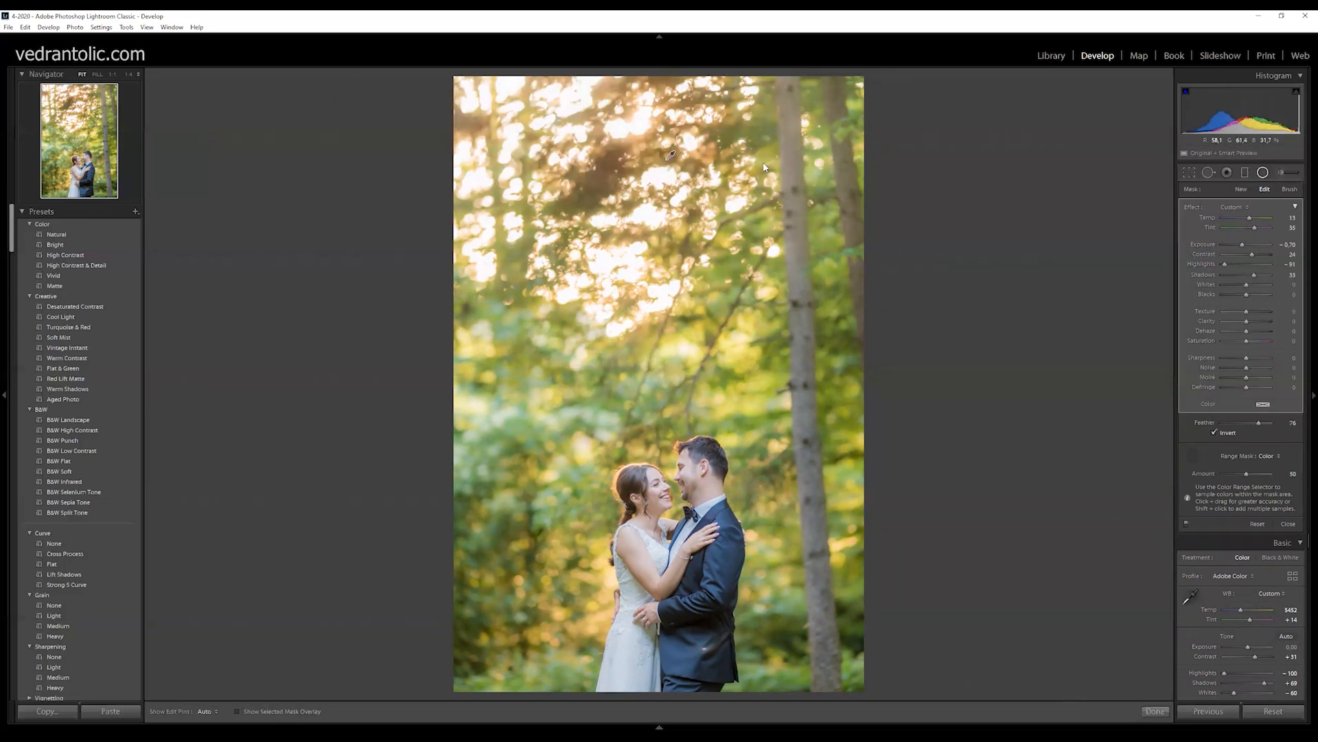
pyautogui.click(728, 531)
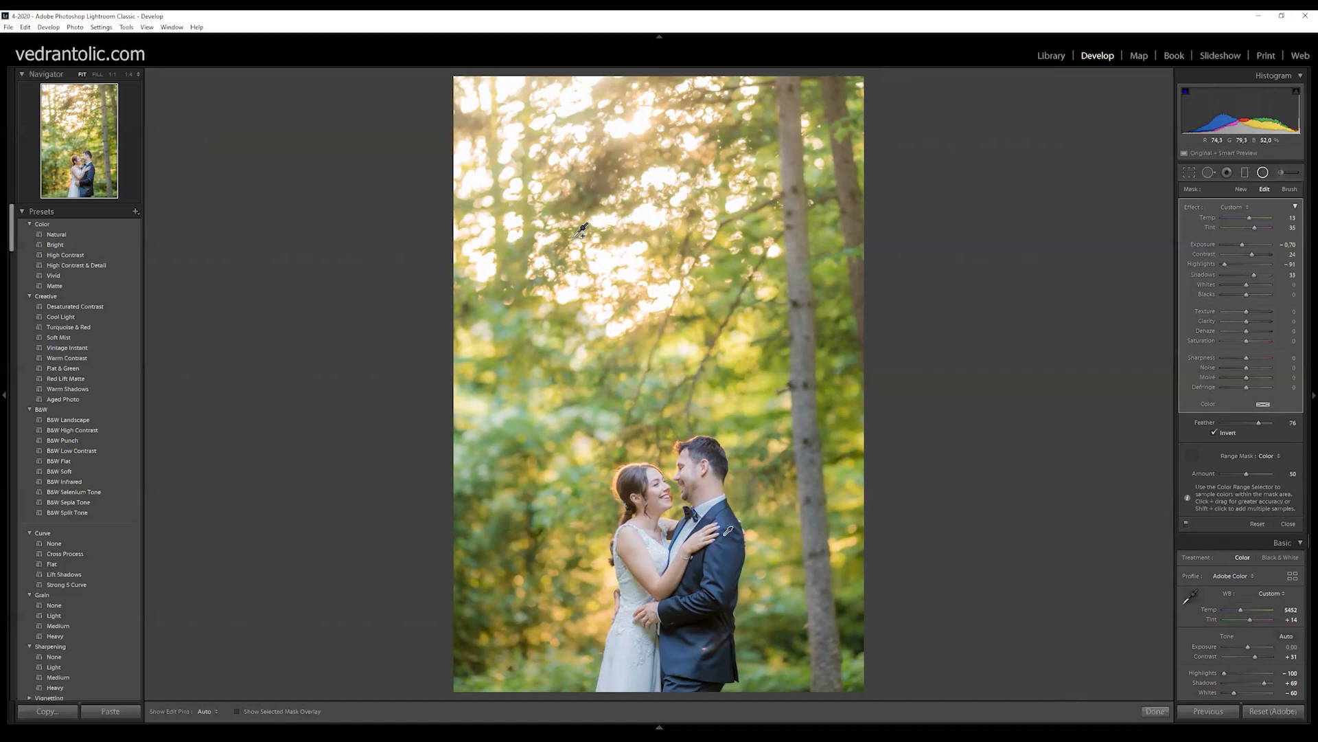
# Add further colour samples to the range mask from the upper foliage, the bright gaps and the tall trunk.
pyautogui.keyDown('shift'); pyautogui.click(524, 201); pyautogui.keyUp('shift')
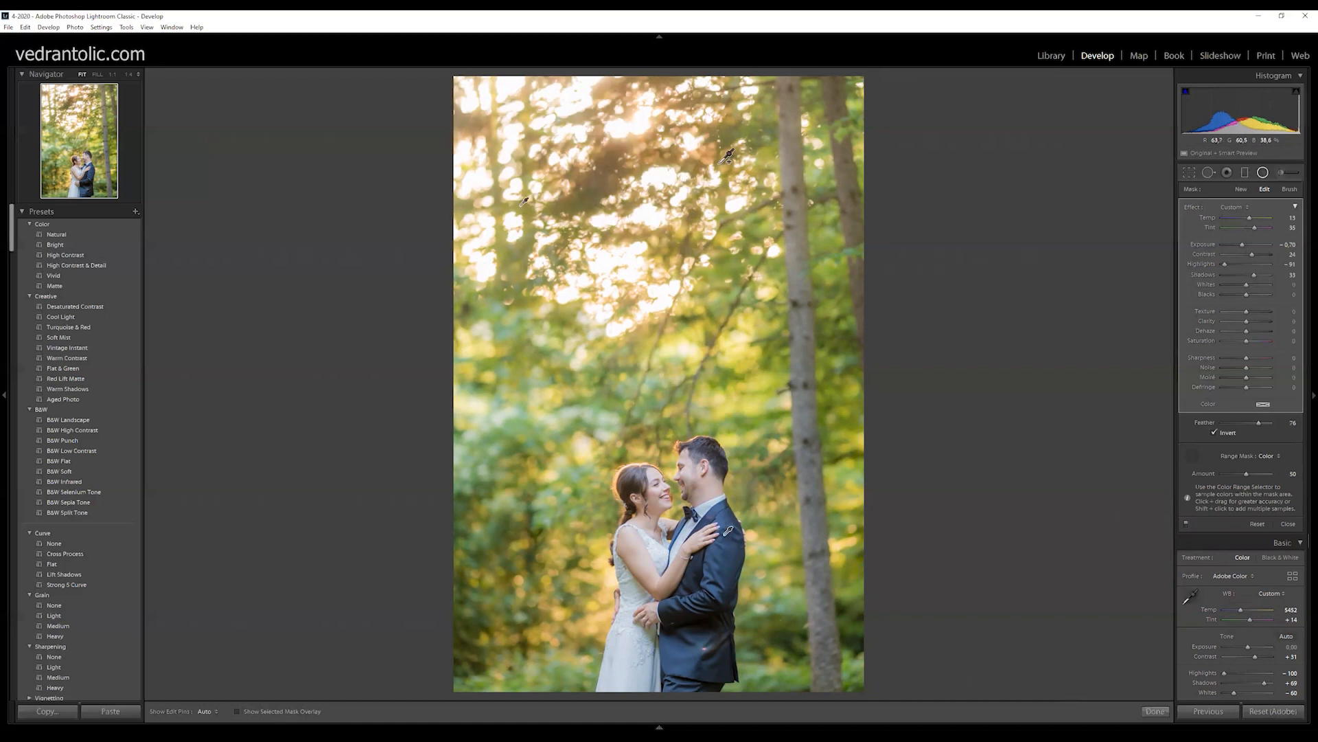
pyautogui.keyDown('shift'); pyautogui.click(732, 131); pyautogui.keyUp('shift')
pyautogui.keyDown('shift'); pyautogui.click(778, 159); pyautogui.keyUp('shift')
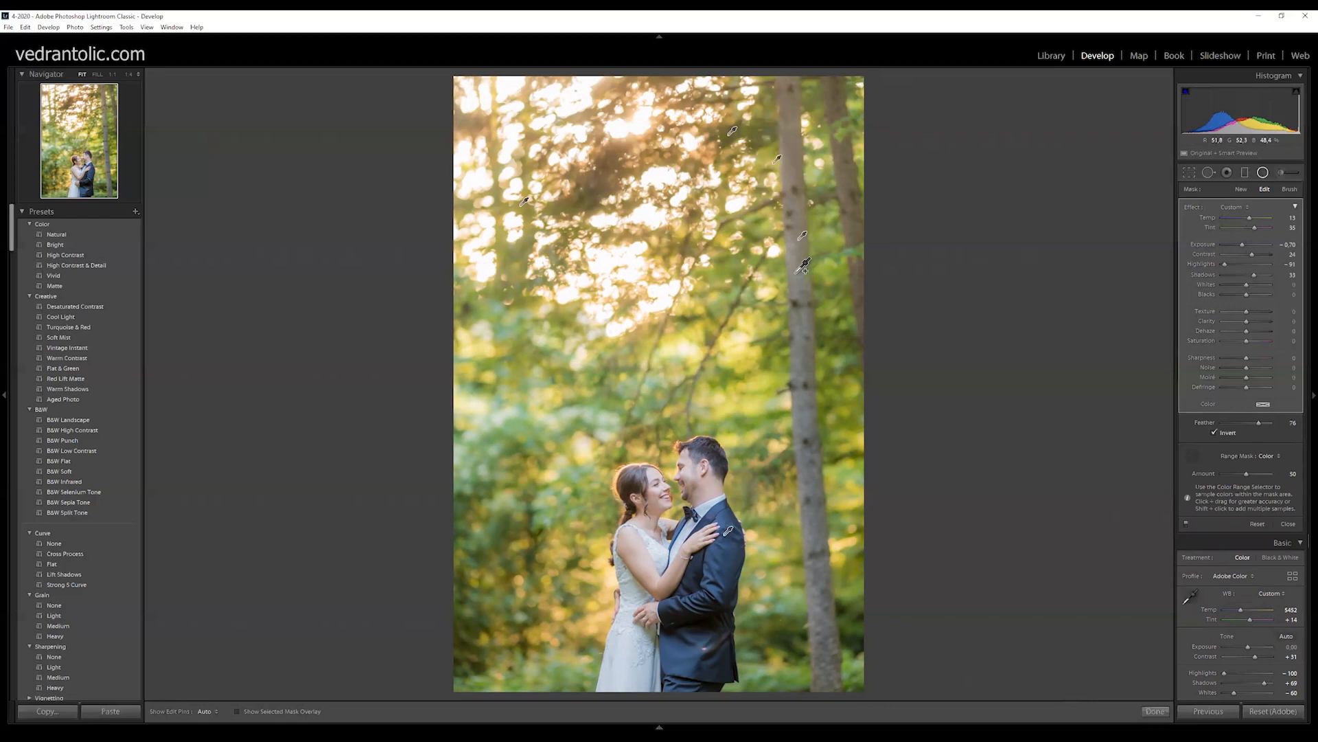
pyautogui.keyDown('shift'); pyautogui.click(801, 237); pyautogui.keyUp('shift')
pyautogui.keyDown('shift'); pyautogui.click(529, 306); pyautogui.keyUp('shift')
pyautogui.keyDown('shift'); pyautogui.click(731, 264); pyautogui.keyUp('shift')
# Compare the photo with and without the colour-masked radial filter by repeatedly switching the adjustment off and on.
pyautogui.click(1187, 524)
pyautogui.click(1187, 525)
pyautogui.click(1187, 525)
pyautogui.click(1188, 523)
pyautogui.click(1188, 523)
pyautogui.click(1188, 523)
# Remove the colour samples from the radial filter's range mask one by one.
pyautogui.press('alt')
pyautogui.keyDown('alt'); pyautogui.click(734, 262); pyautogui.keyUp('alt')
pyautogui.keyDown('alt'); pyautogui.click(801, 236); pyautogui.keyUp('alt')
pyautogui.keyDown('alt'); pyautogui.click(732, 130); pyautogui.keyUp('alt')
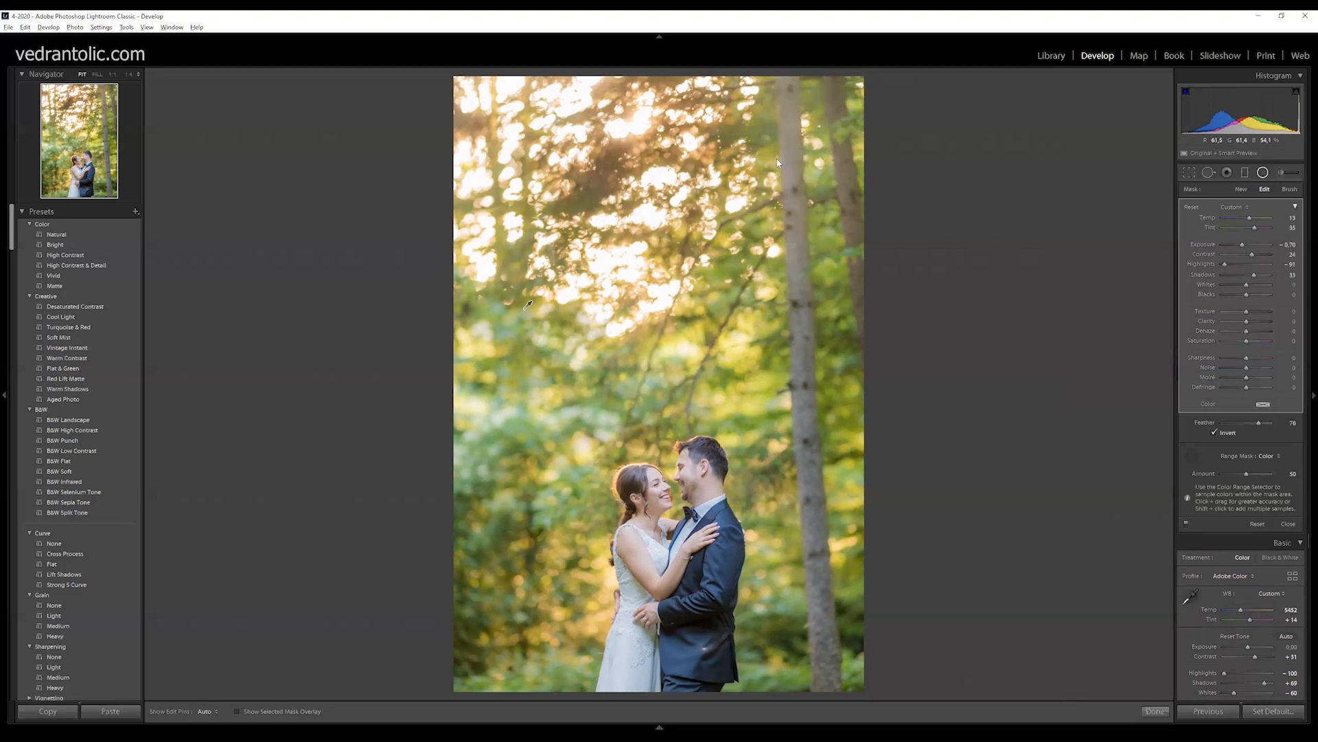
pyautogui.keyDown('alt'); pyautogui.click(523, 309); pyautogui.keyUp('alt')
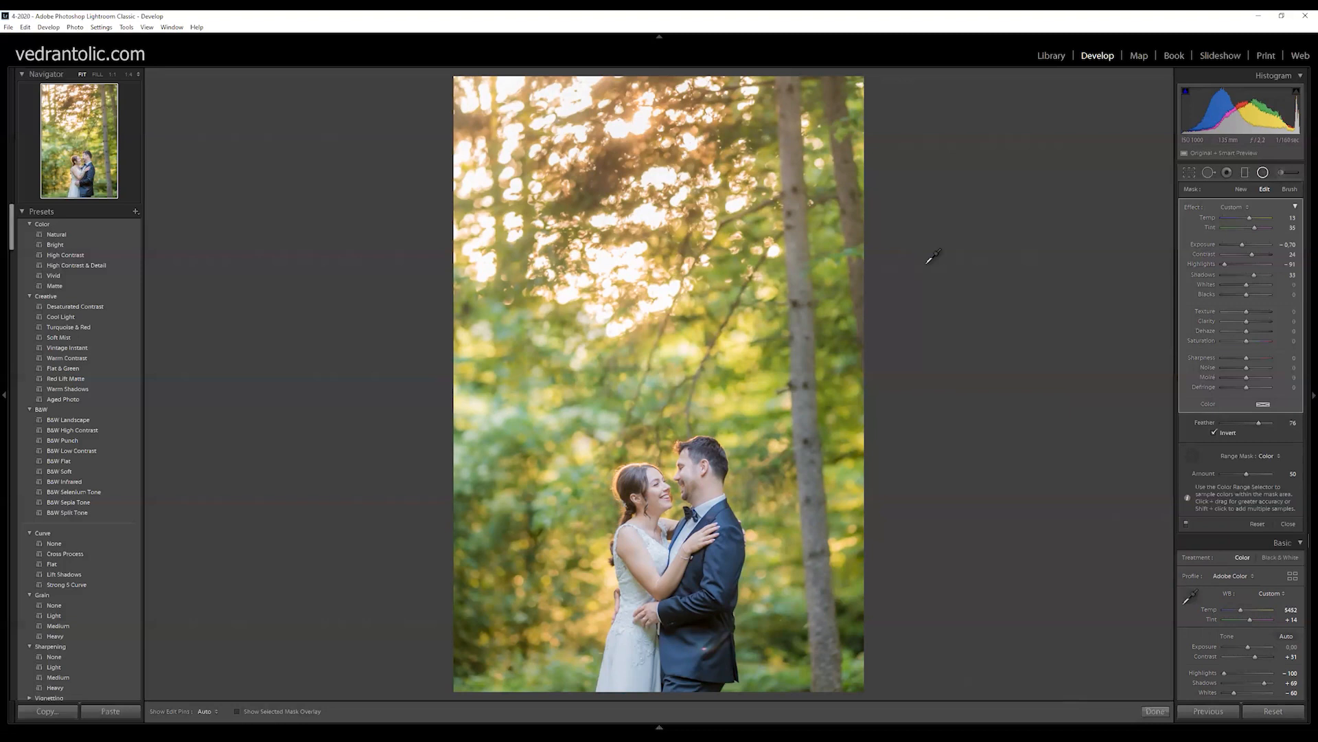
# Switch the Range Mask to Luminance, show the luminance mask, and move the radial filter lower over the trees.
pyautogui.click(1271, 459)
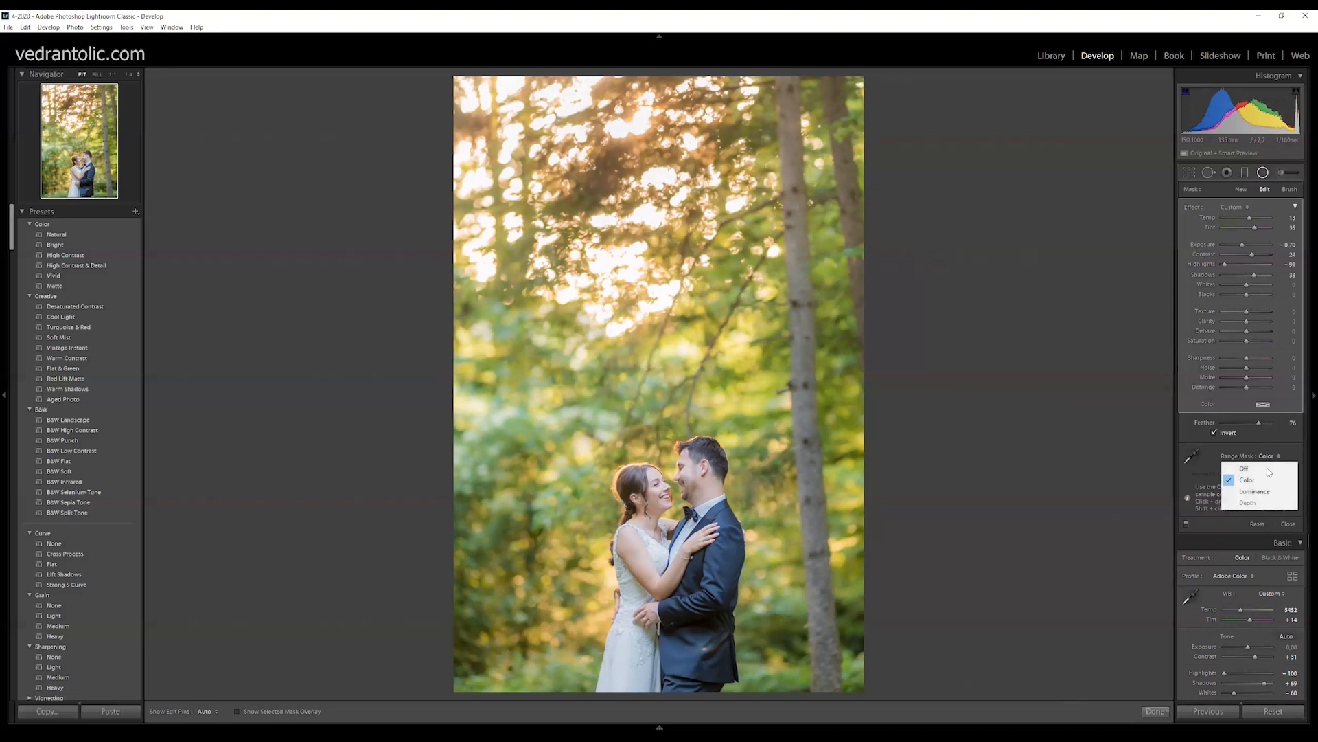
pyautogui.click(1267, 482)
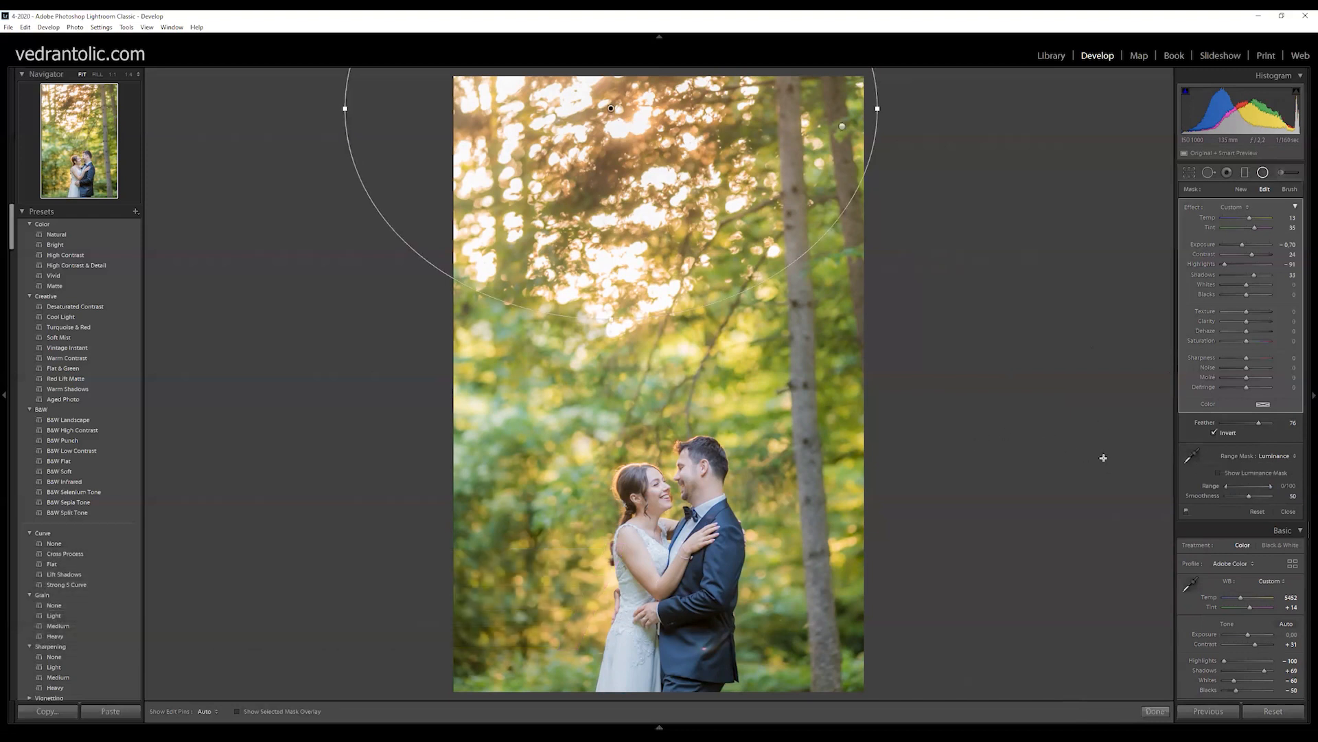
pyautogui.moveTo(1226, 485); pyautogui.dragTo(1304, 496)
pyautogui.click(1220, 472)
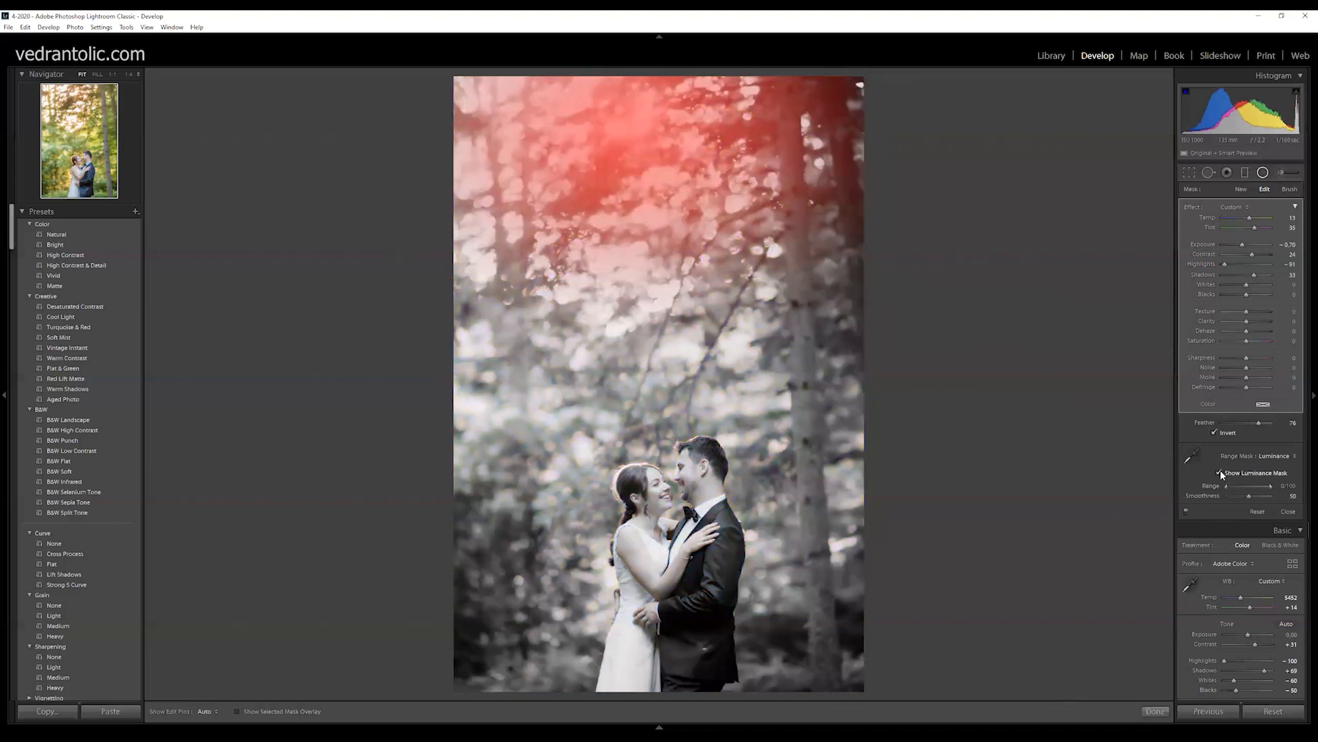
pyautogui.moveTo(622, 146); pyautogui.dragTo(642, 191)
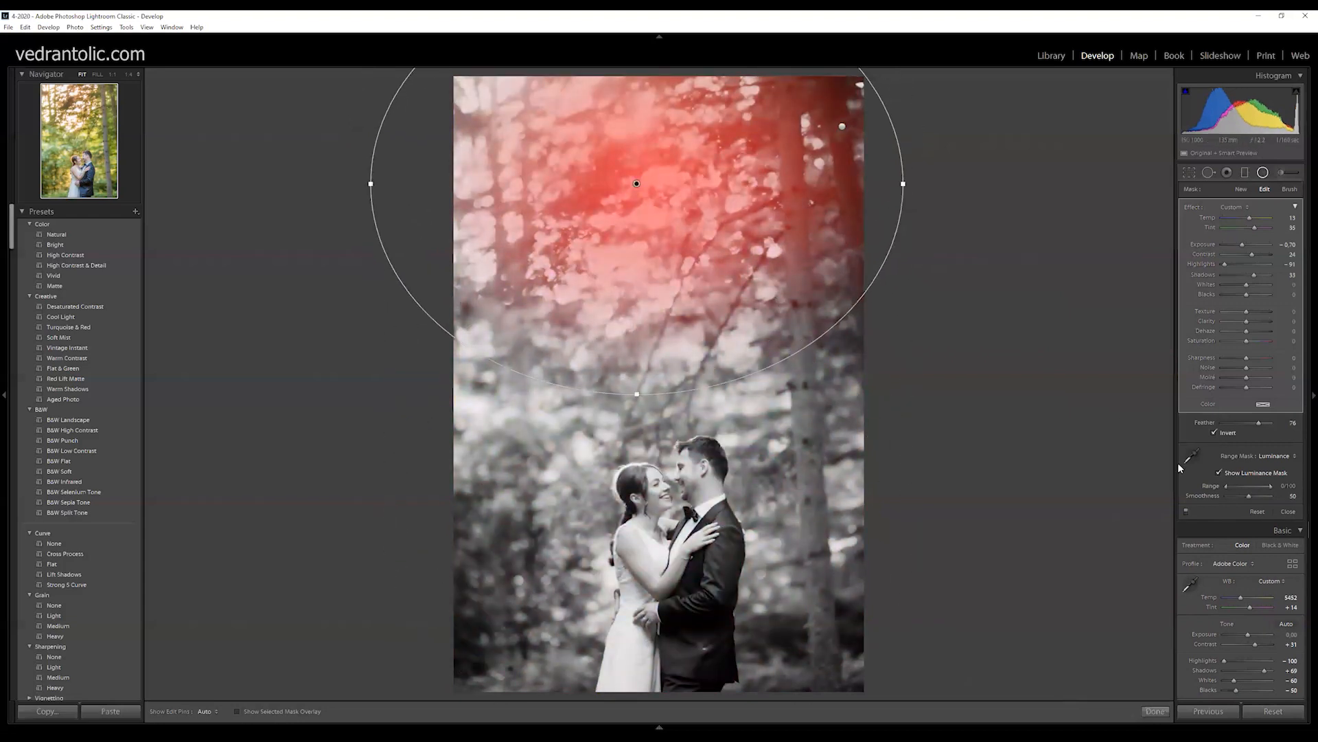
# Sample the luminance range from dark and bright spots in the trees, ending beside the tall trunk with a Range of 0/68.
pyautogui.moveTo(1227, 486); pyautogui.dragTo(1198, 485)
pyautogui.click(1195, 446)
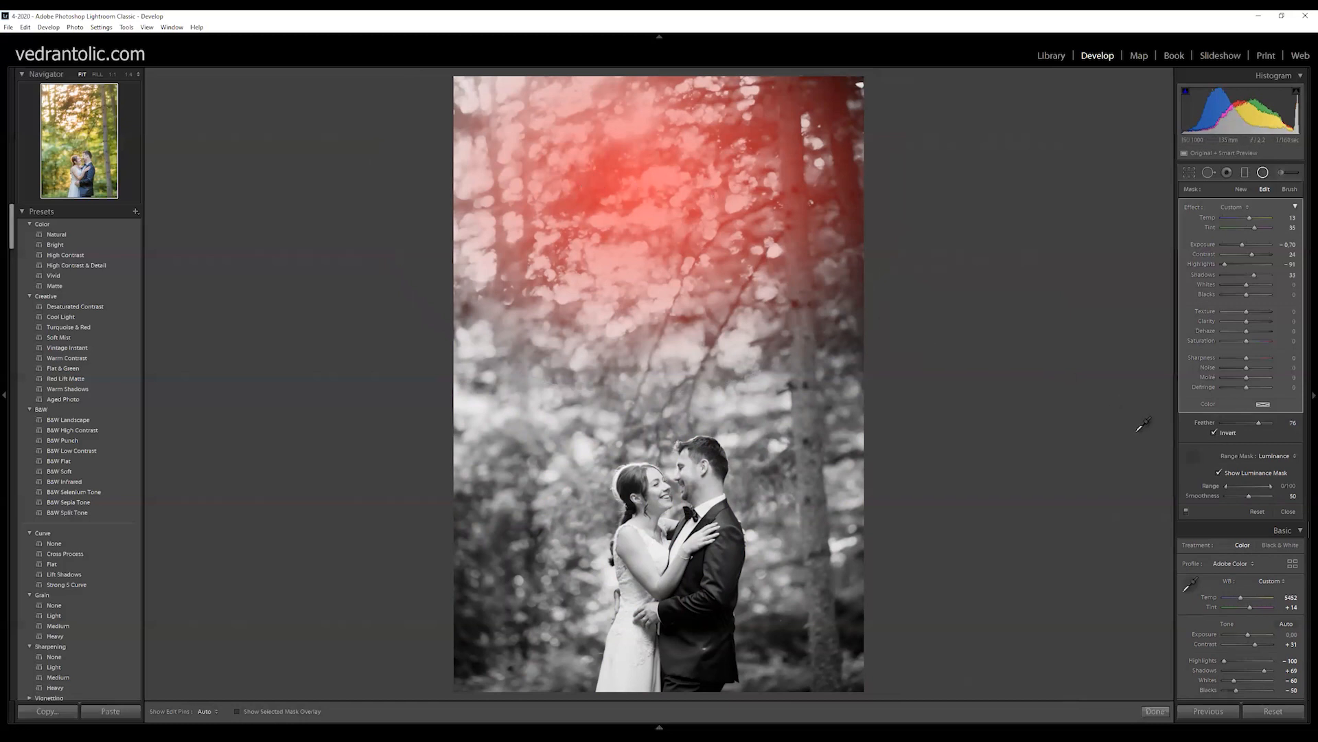
pyautogui.click(574, 196)
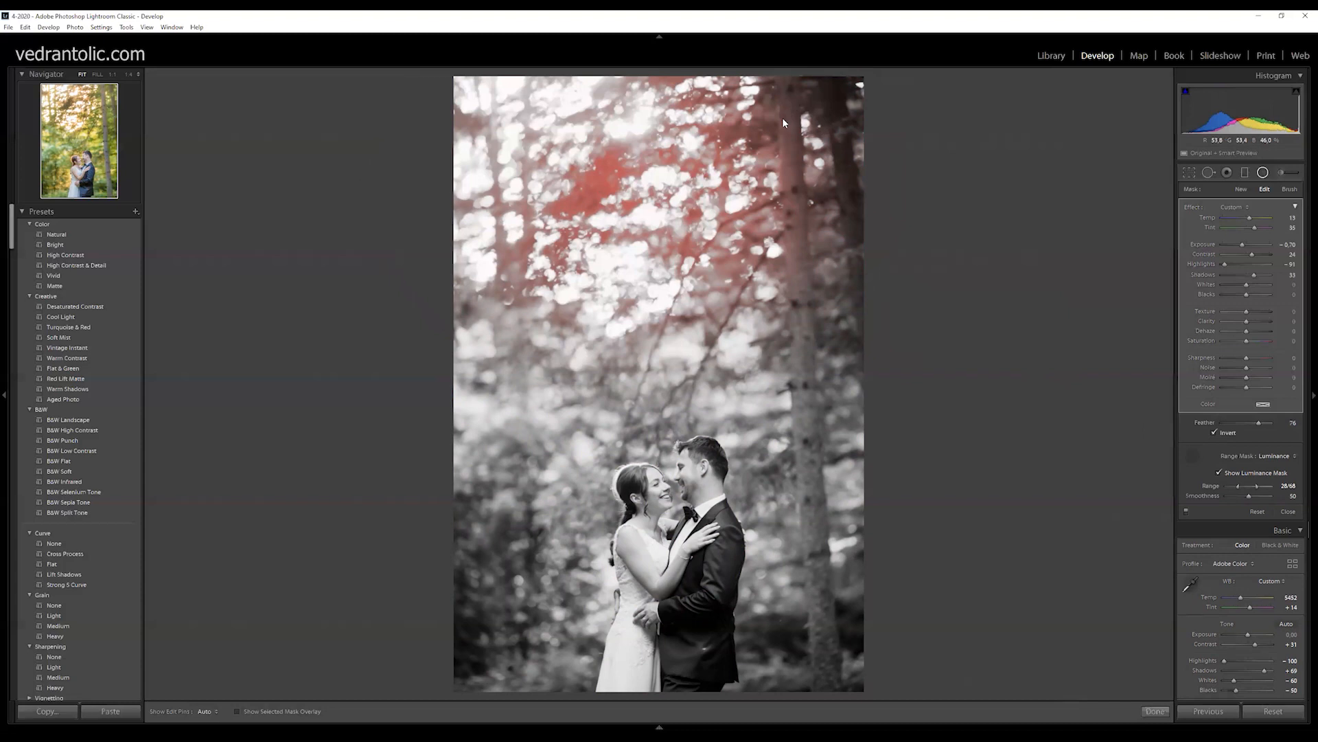
pyautogui.click(785, 122)
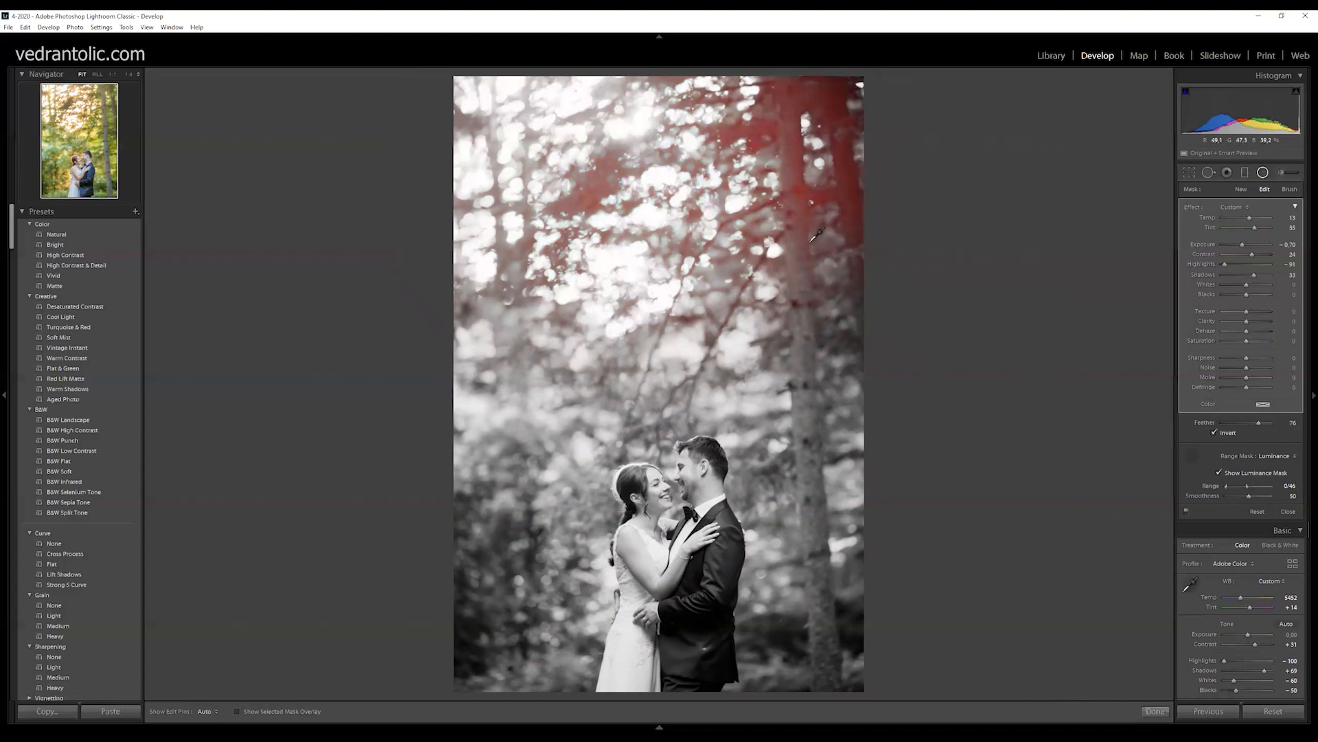
pyautogui.click(563, 316)
pyautogui.click(496, 185)
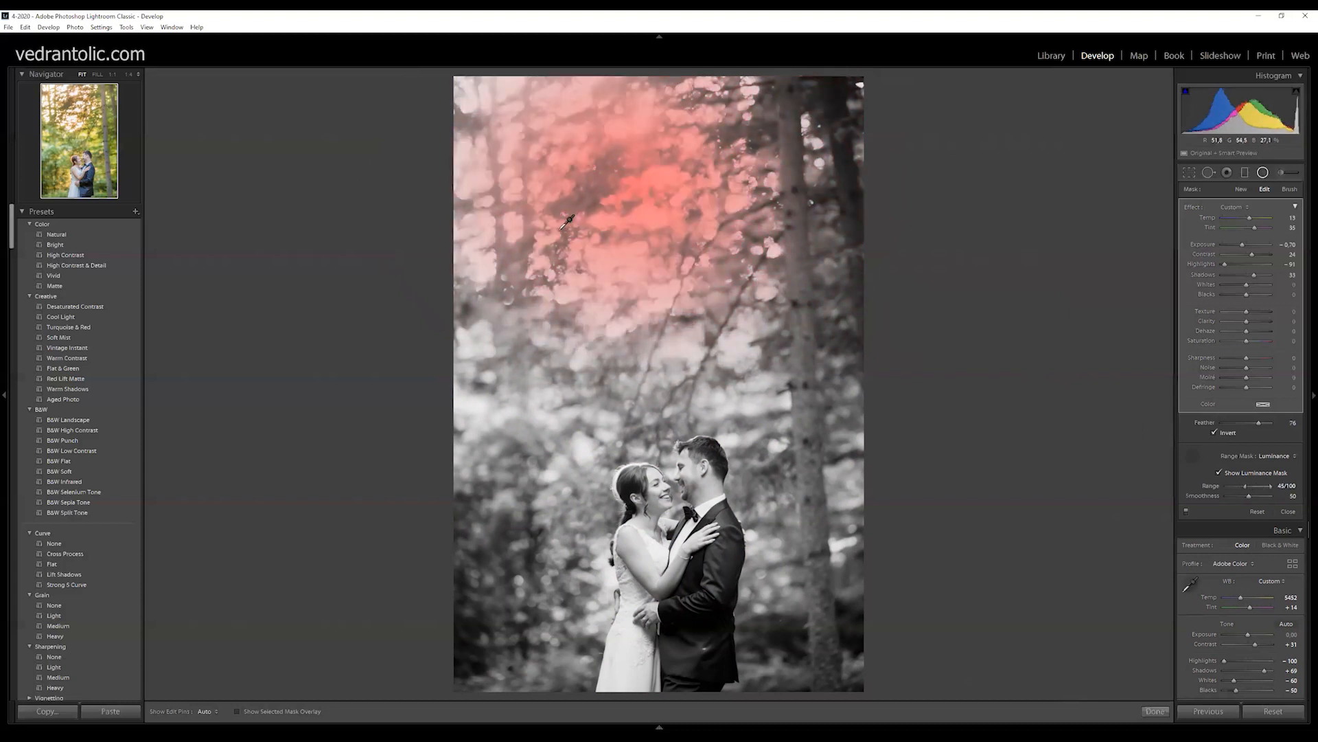
pyautogui.click(734, 130)
pyautogui.click(775, 141)
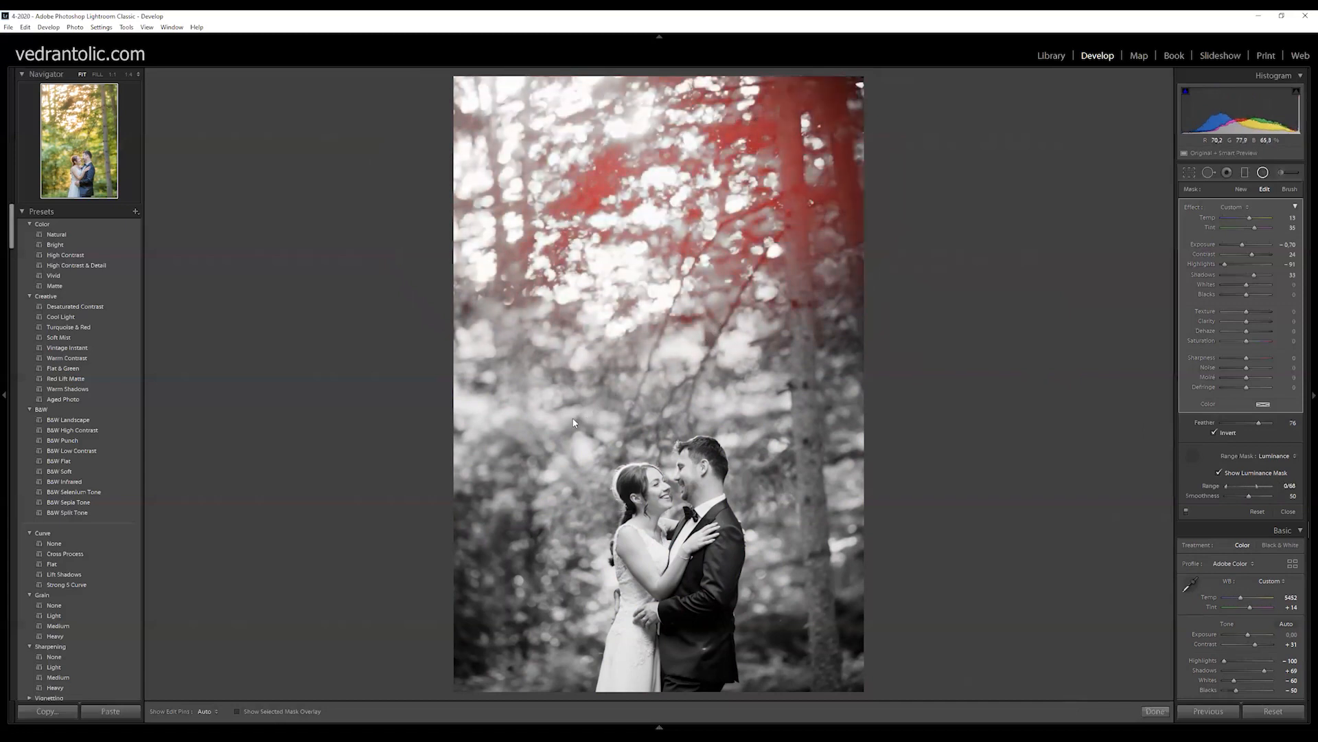
# Try further luminance samples on bright and dark spots across the trees and background with the mask shown.
pyautogui.click(598, 406)
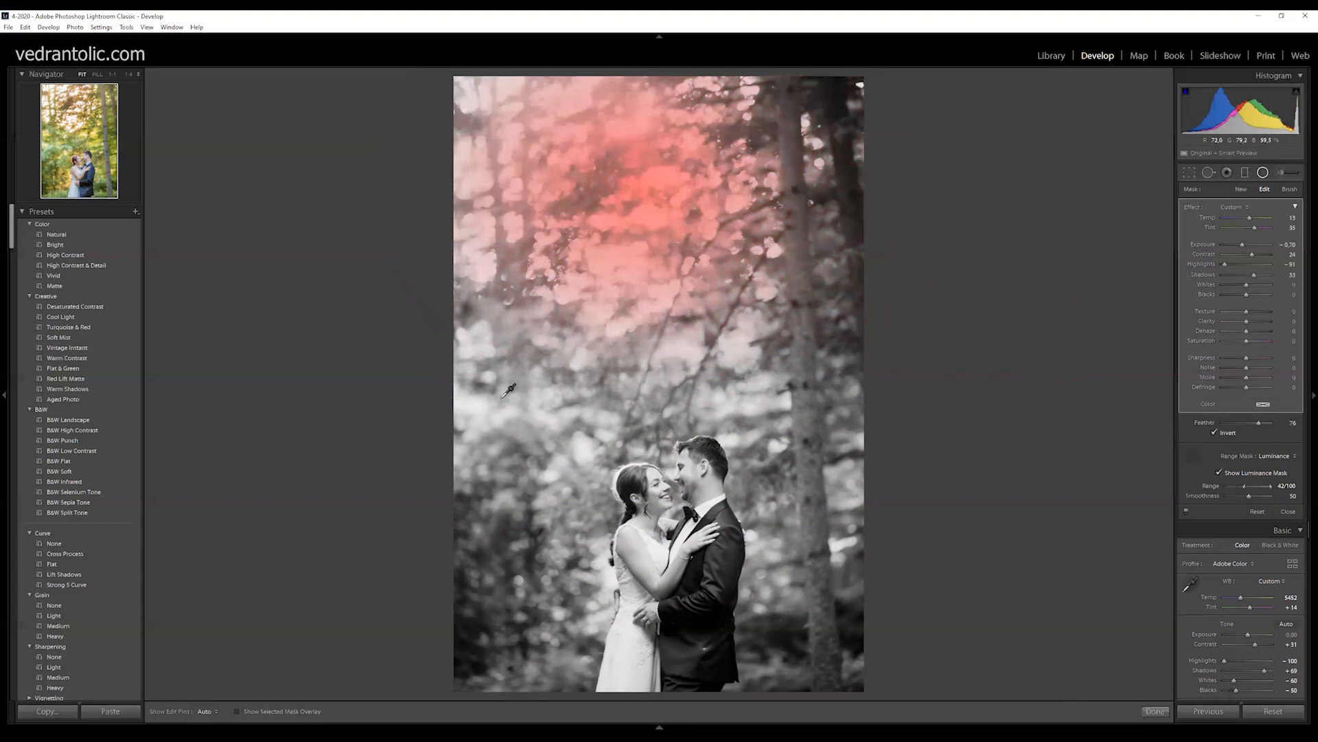
pyautogui.click(819, 427)
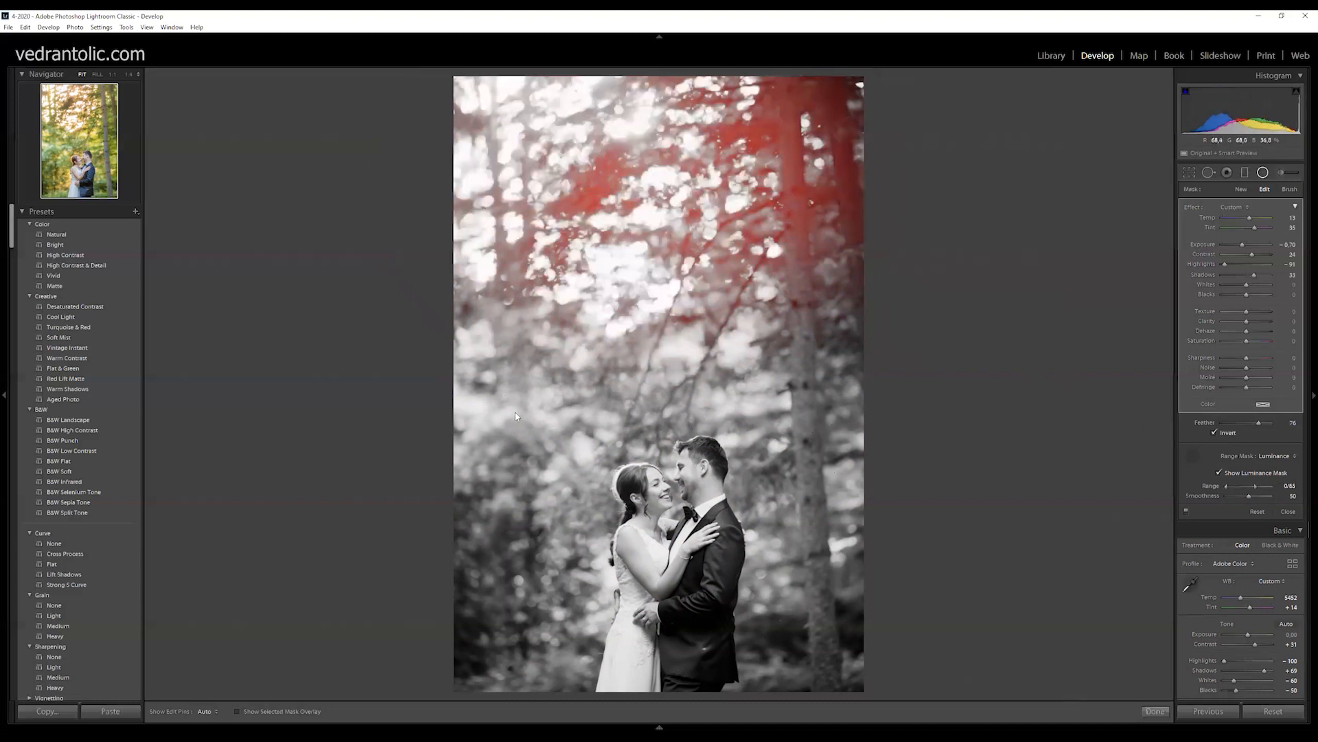
pyautogui.click(668, 192)
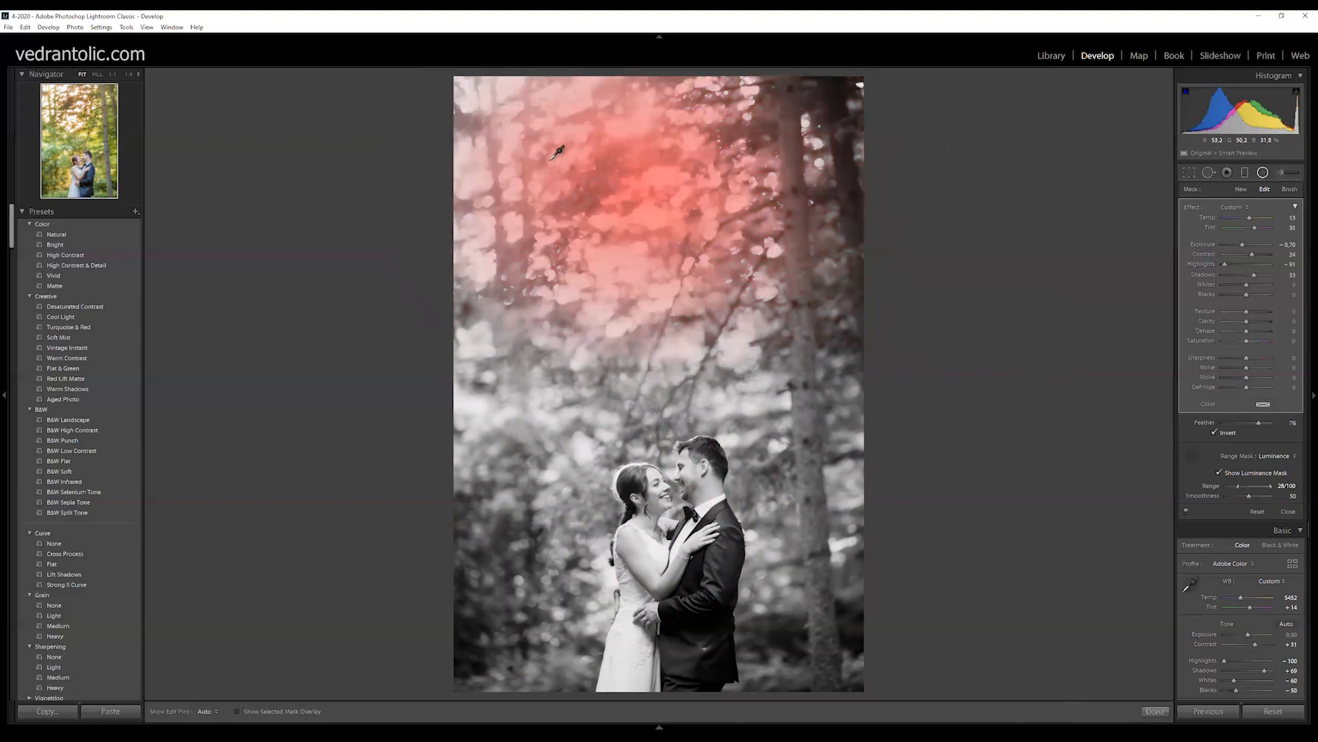
pyautogui.click(481, 107)
pyautogui.click(796, 132)
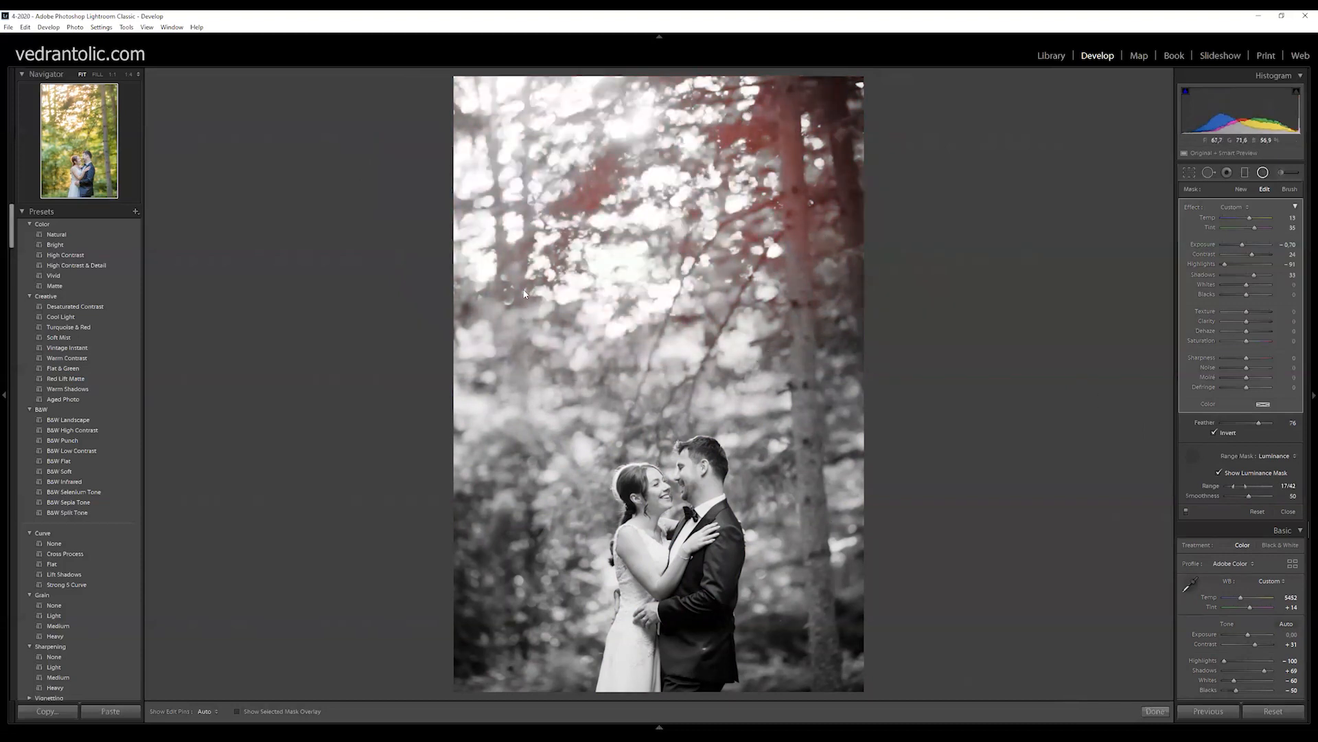
pyautogui.click(530, 182)
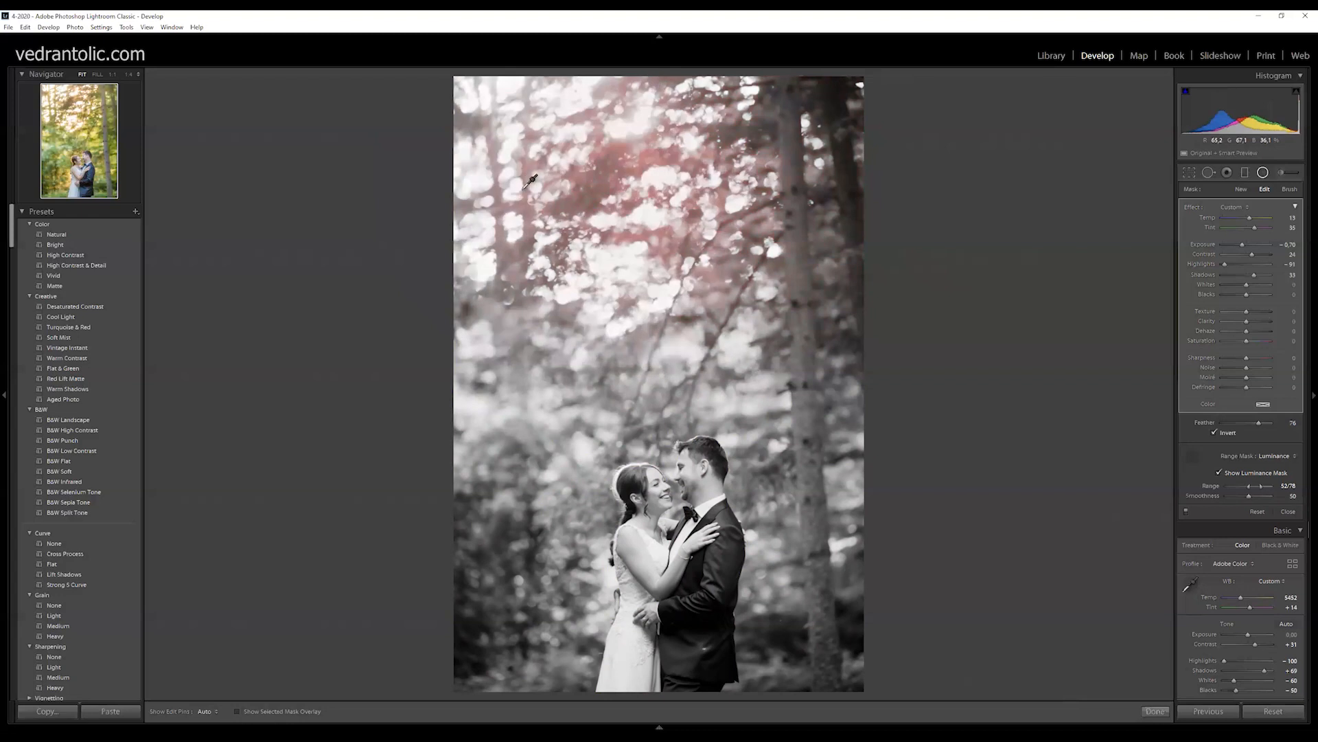
# Hide the luminance mask, resample the range from the dark foliage in the upper trees, and put the range selector away.
pyautogui.click(1219, 473)
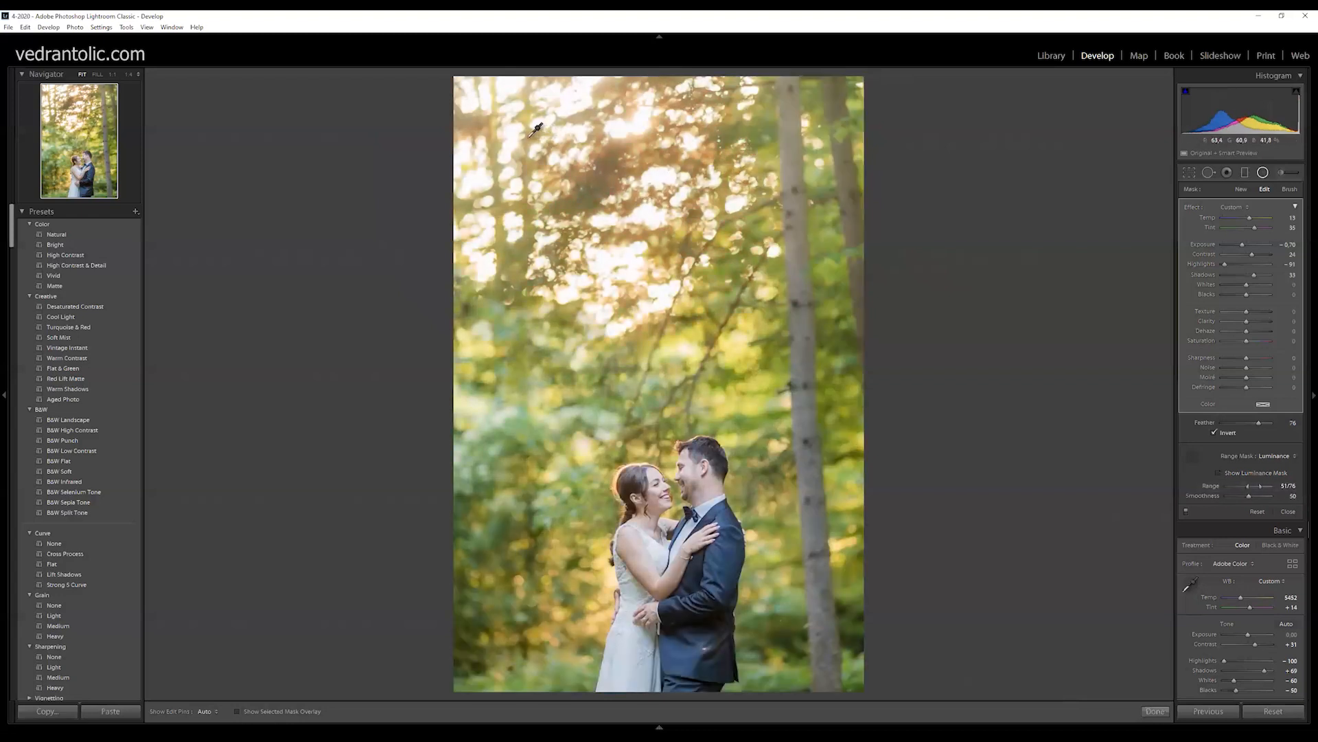
pyautogui.click(734, 136)
pyautogui.click(568, 206)
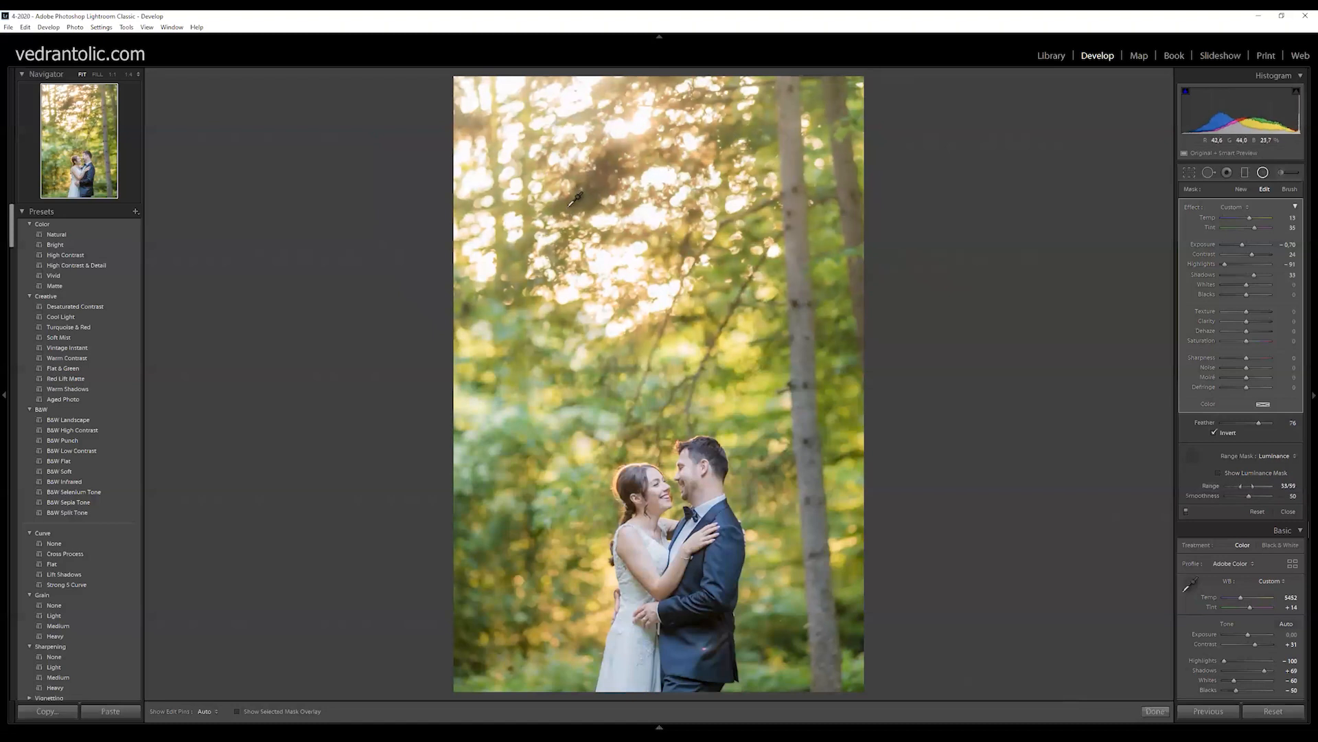
pyautogui.click(1192, 454)
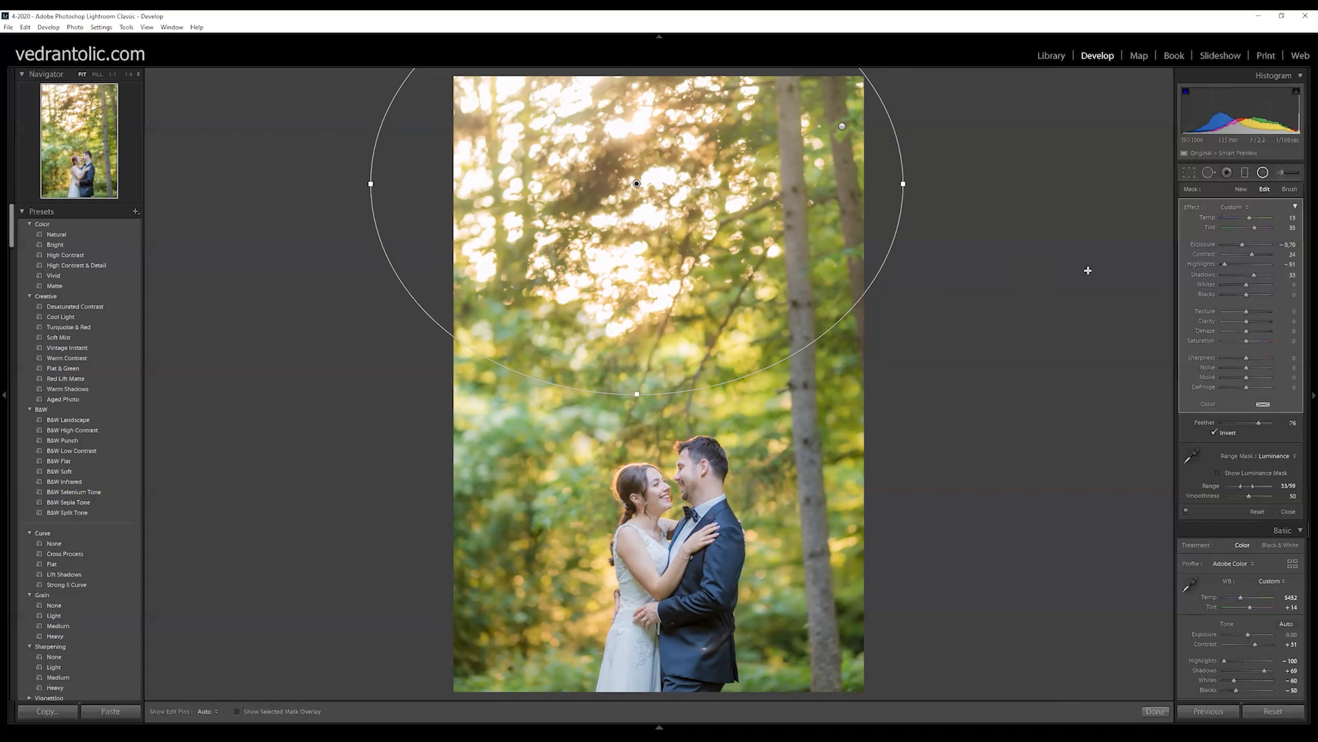
# Finish editing the radial filters and close the Radial Filter tool.
pyautogui.click(1242, 192)
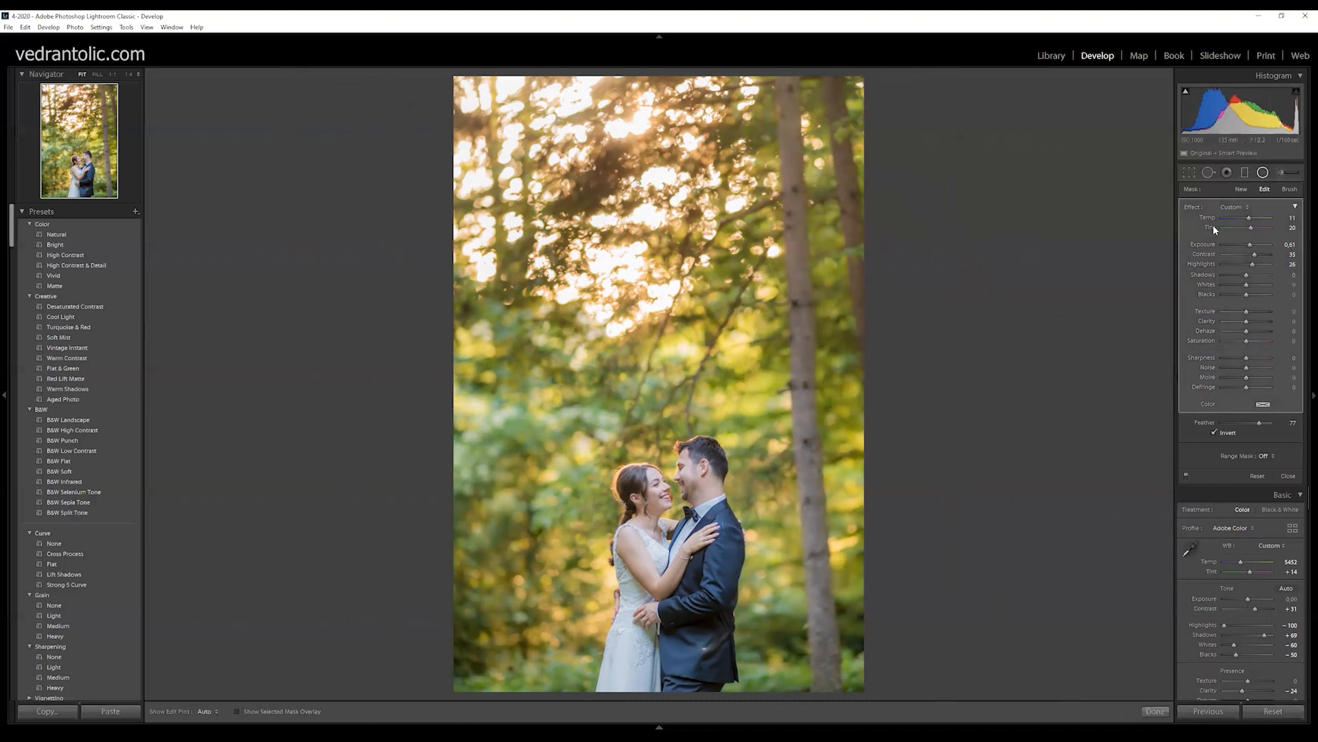
pyautogui.click(1263, 172)
pyautogui.moveTo(1247, 377); pyautogui.dragTo(1250, 377)
pyautogui.click(1264, 173)
pyautogui.click(1264, 173)
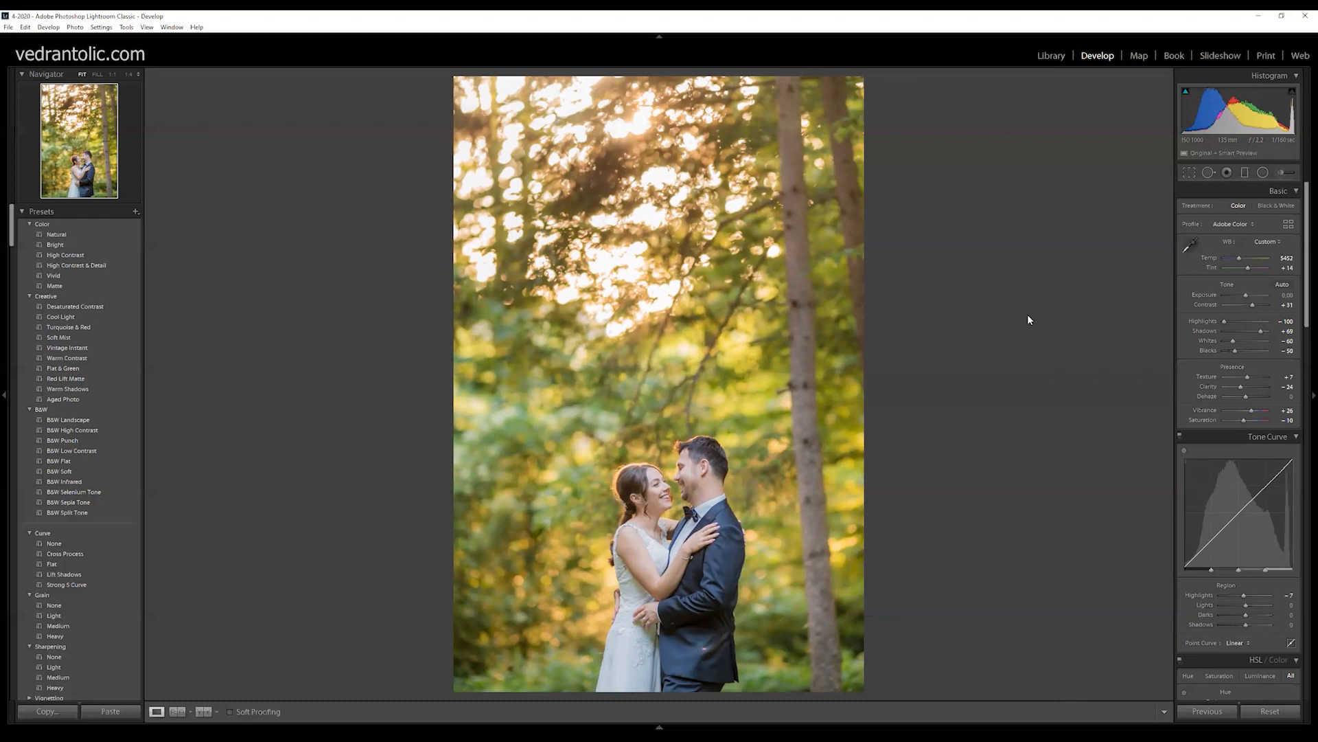
# Reset the photo to view the original, undo the reset, and show the Before and After versions side by side.
pyautogui.click(1264, 711)
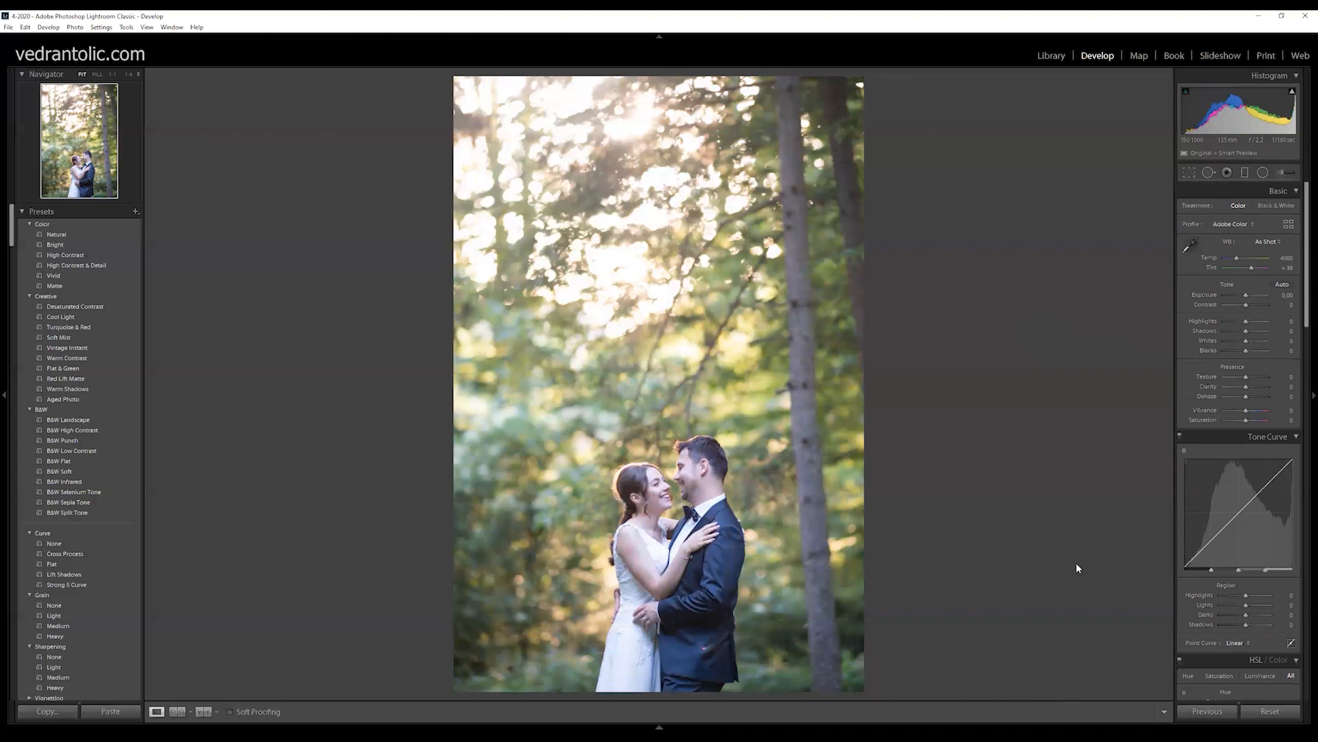
pyautogui.hotkey('ctrl', 'z')
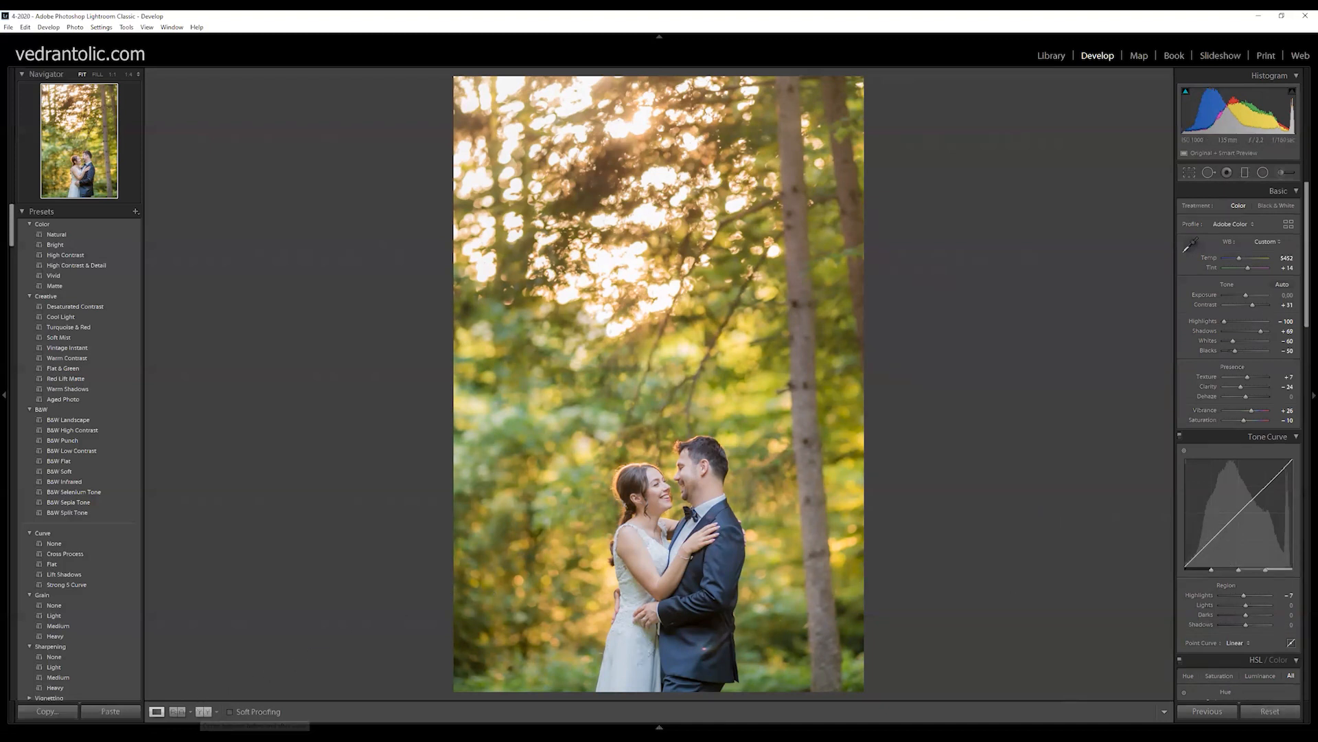
pyautogui.click(203, 712)
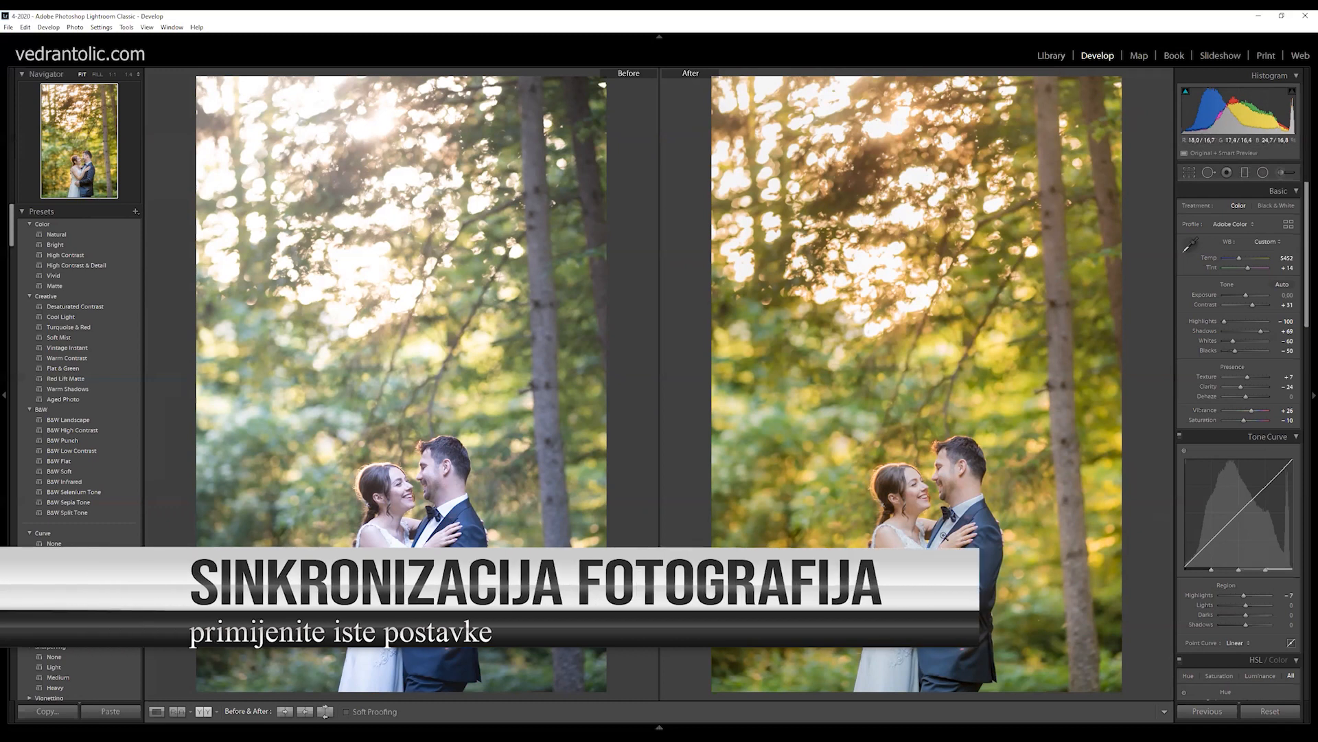
# In the Library, select the edited portrait together with the vertical forest path photo, keeping the edited portrait as the source.
pyautogui.click(1067, 55)
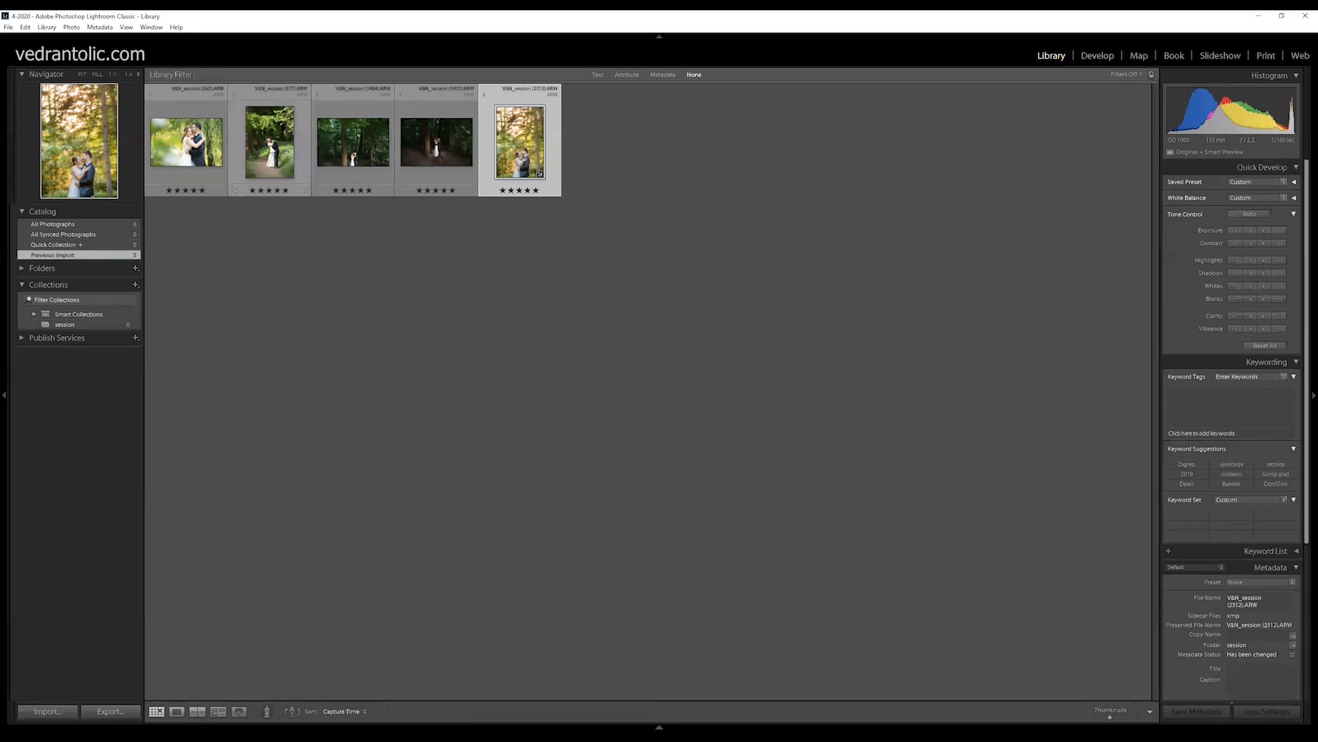
pyautogui.keyDown('ctrl'); pyautogui.click(273, 146); pyautogui.keyUp('ctrl')
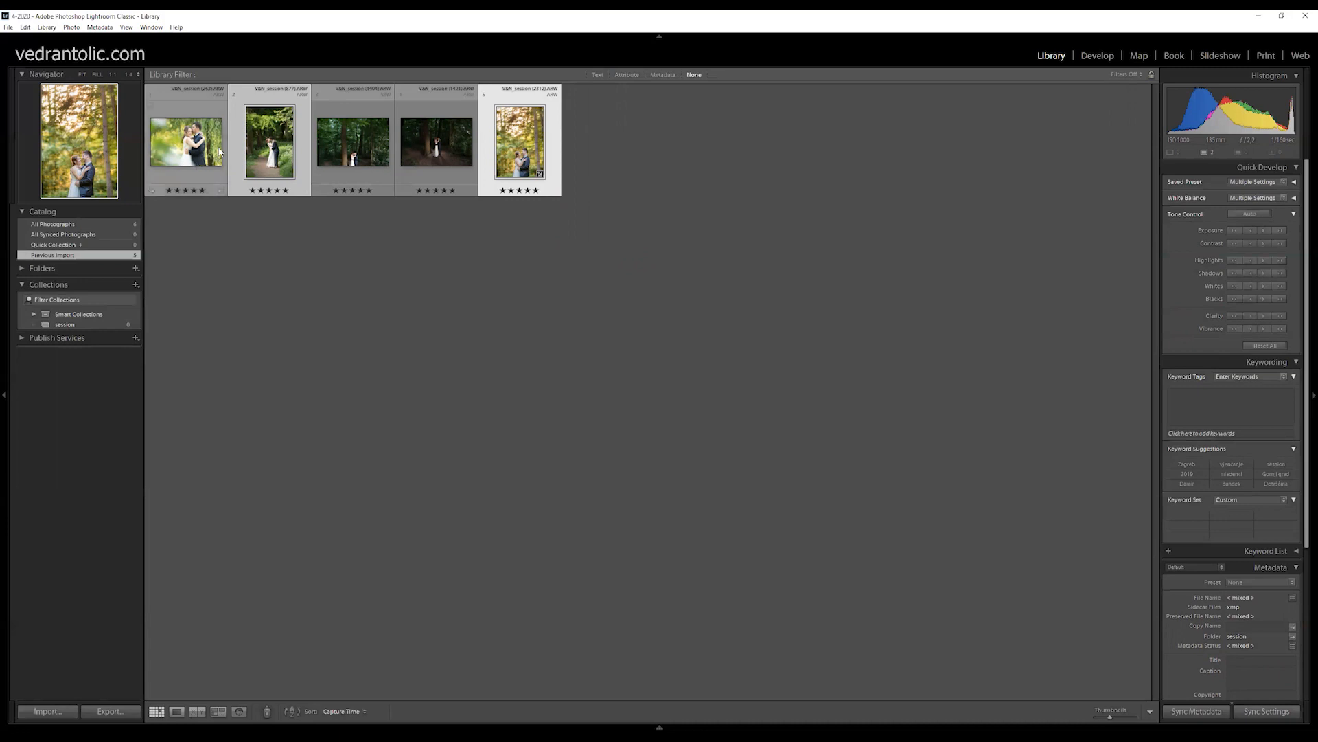
pyautogui.click(272, 146)
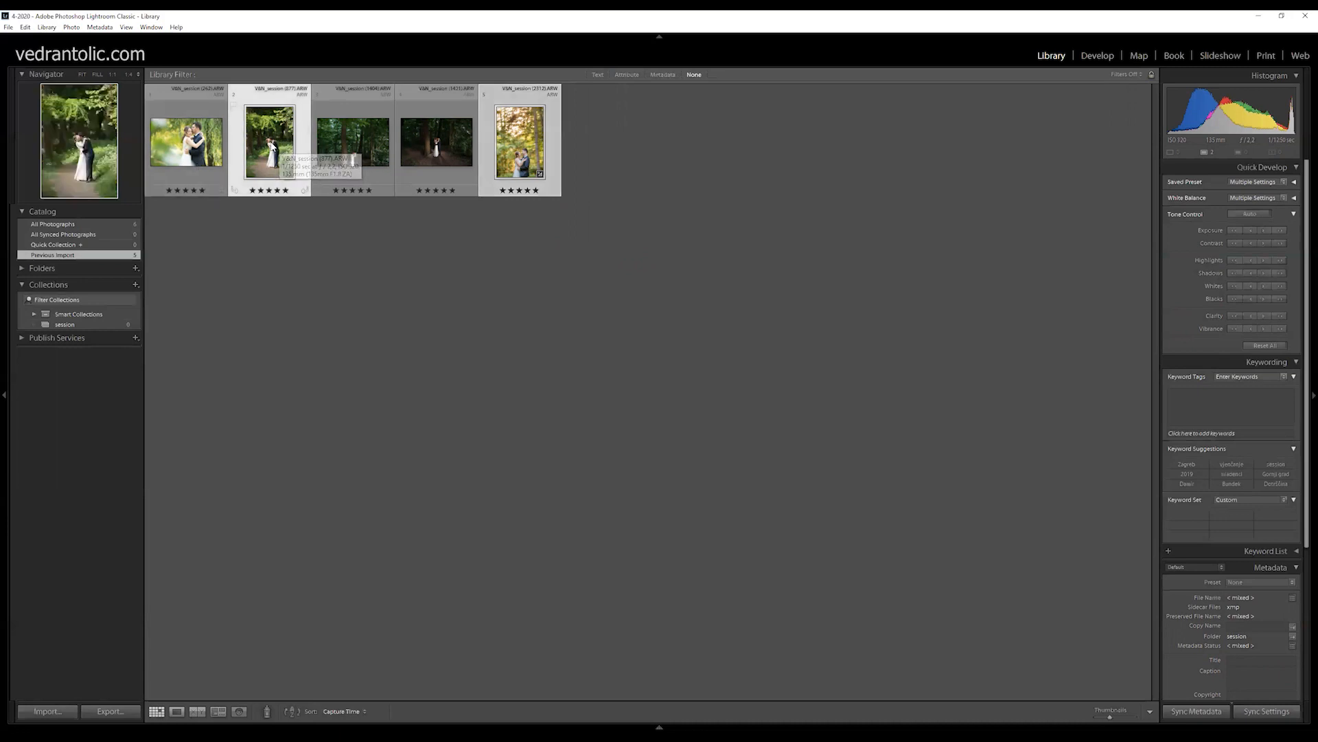
pyautogui.click(529, 154)
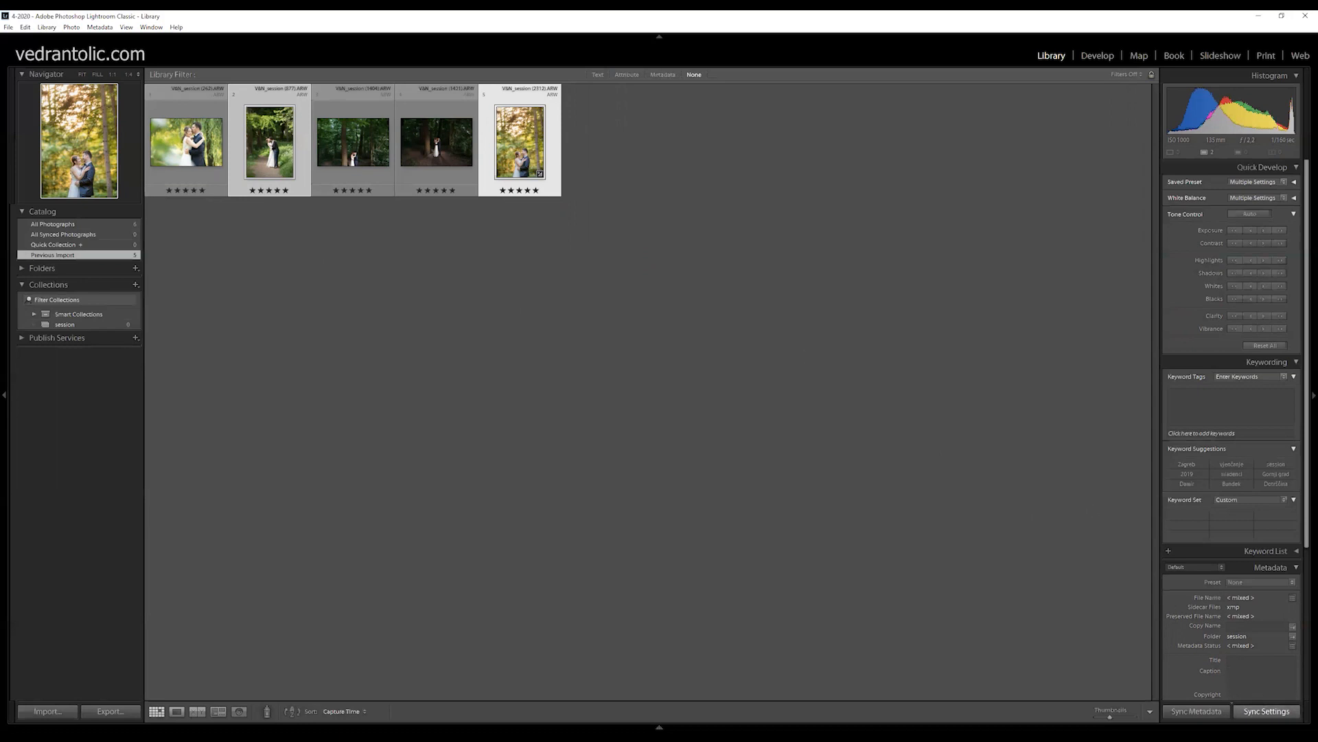
# Synchronize the edited portrait's settings to the path photo, leaving local adjustments, Transform, Spot Removal and Crop excluded.
pyautogui.click(1267, 711)
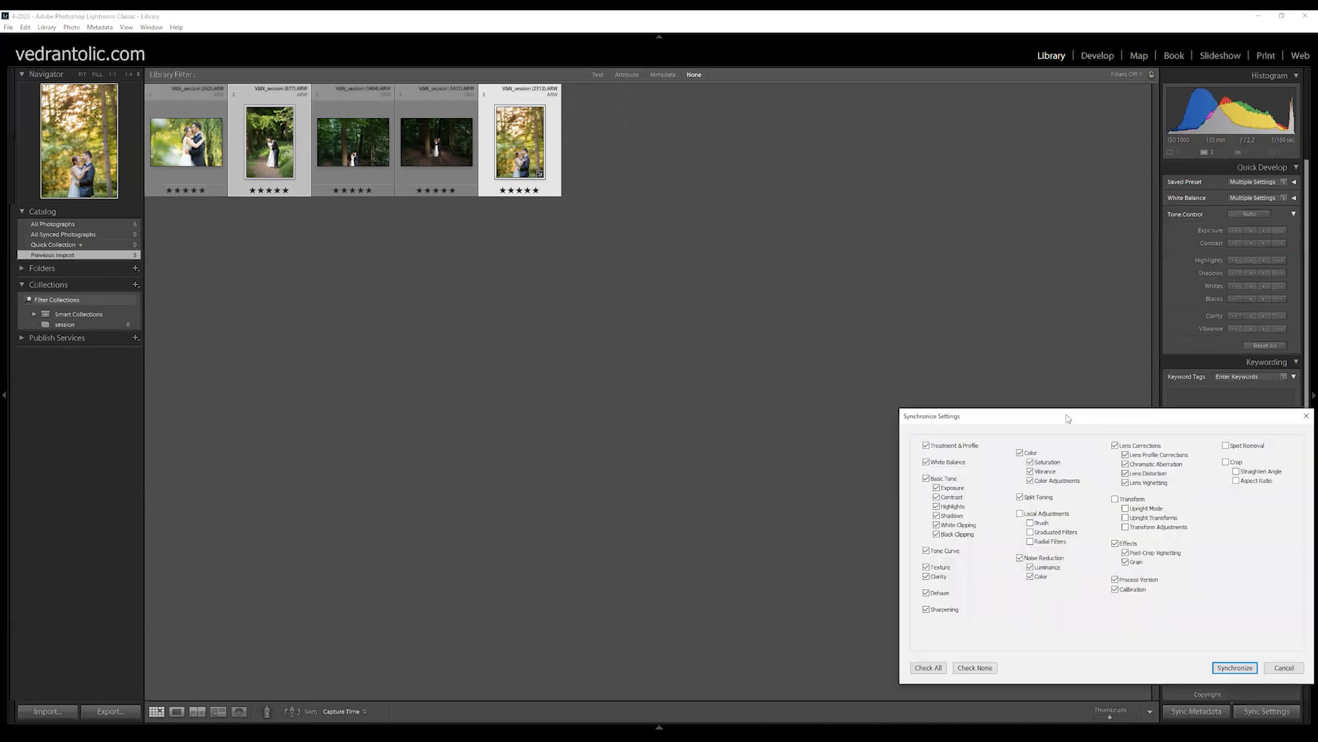
pyautogui.moveTo(1068, 418); pyautogui.dragTo(608, 301)
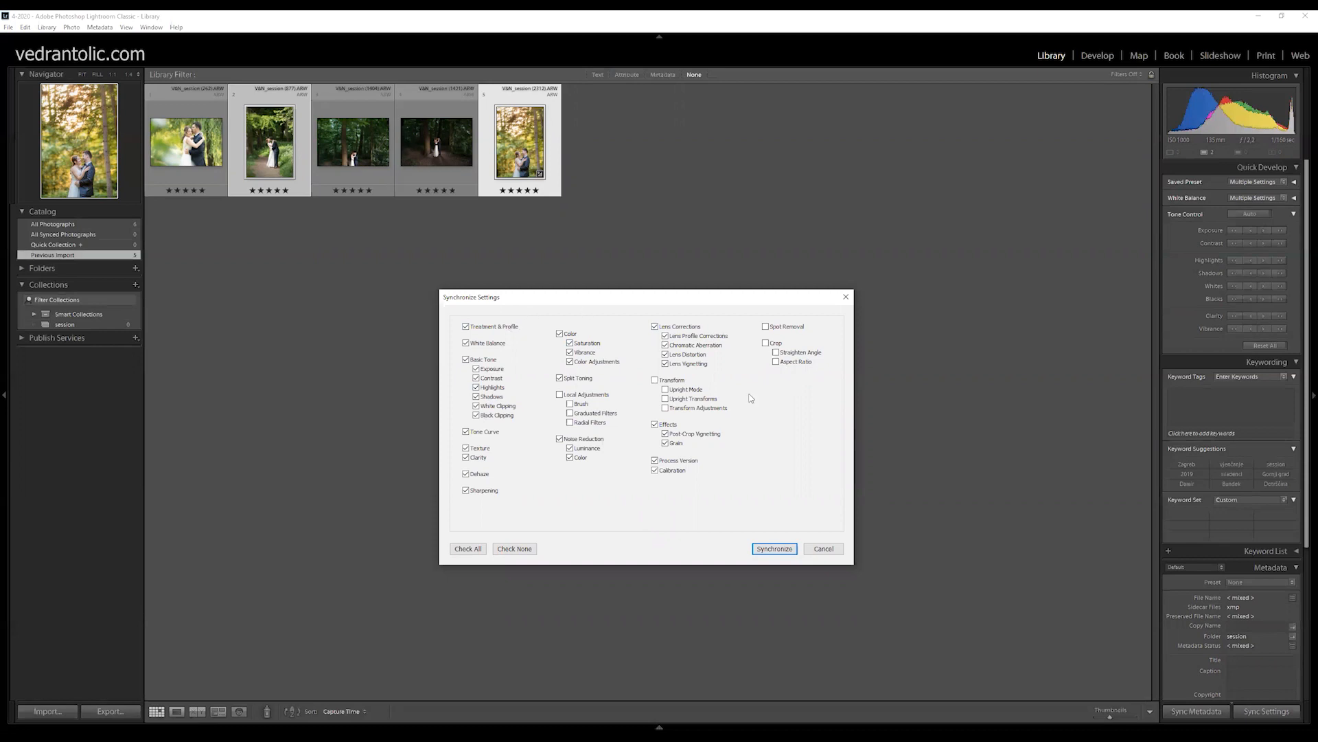
pyautogui.click(774, 549)
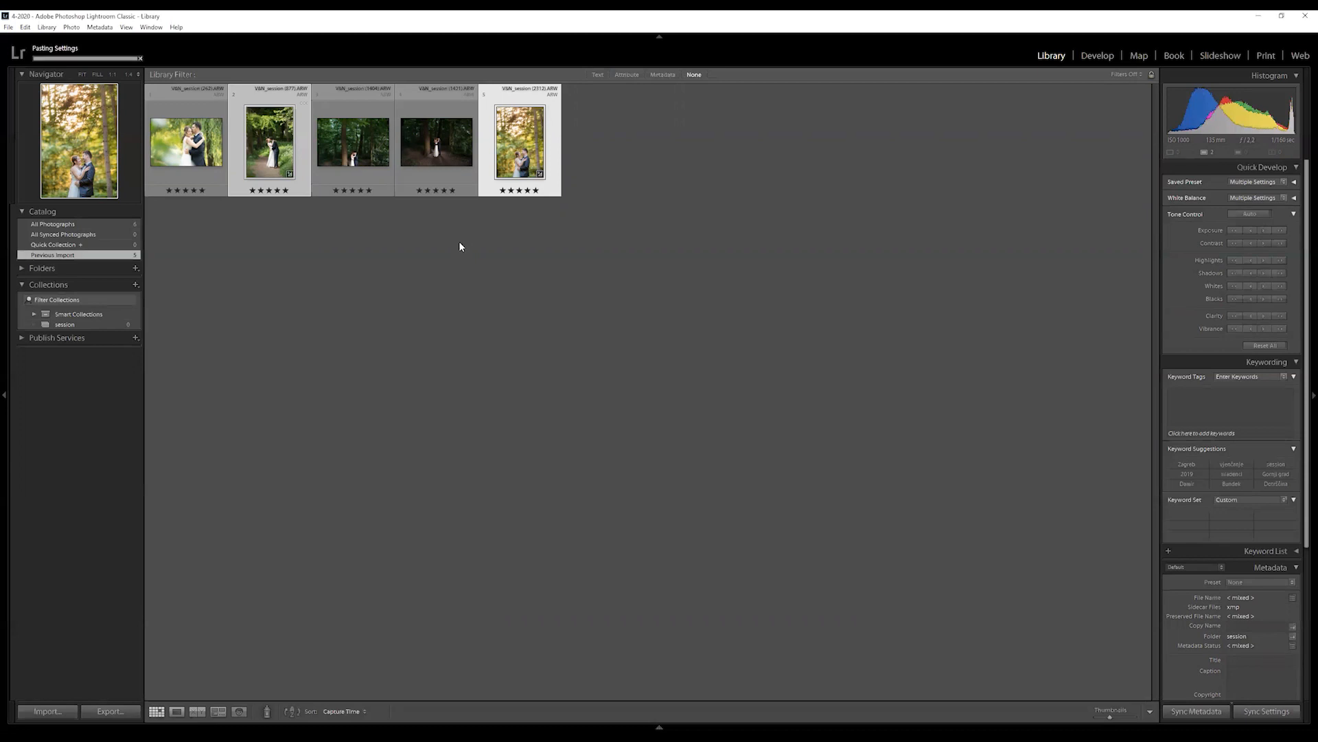
# Open the forest path photo in Develop and show it alone in Loupe view.
pyautogui.click(272, 146)
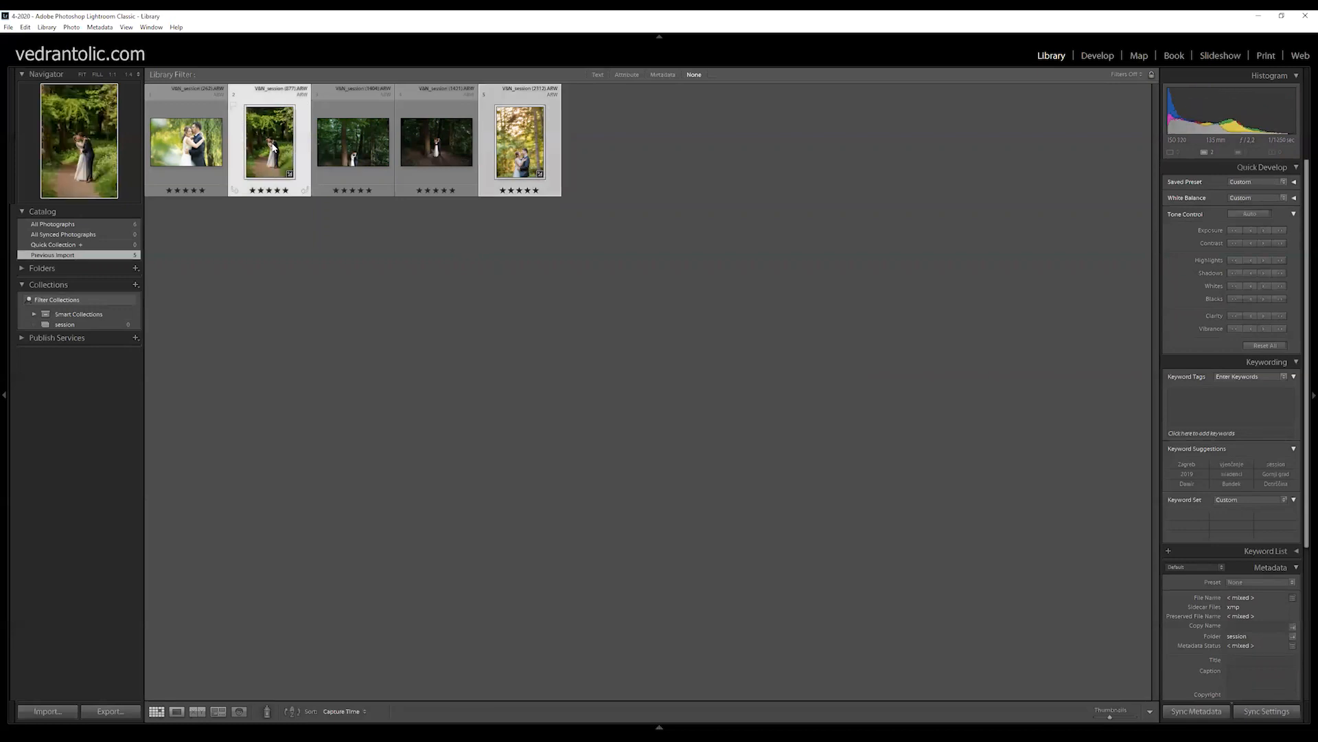
pyautogui.click(1096, 56)
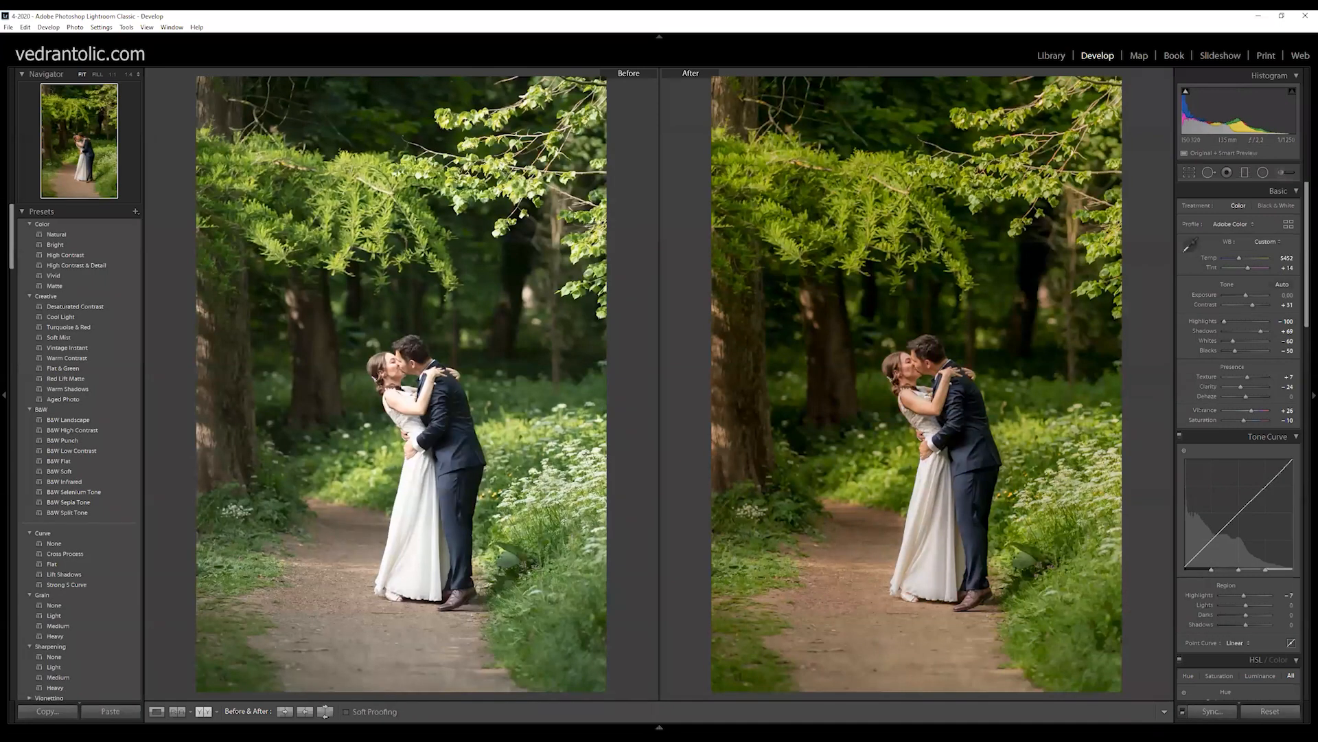
pyautogui.click(157, 711)
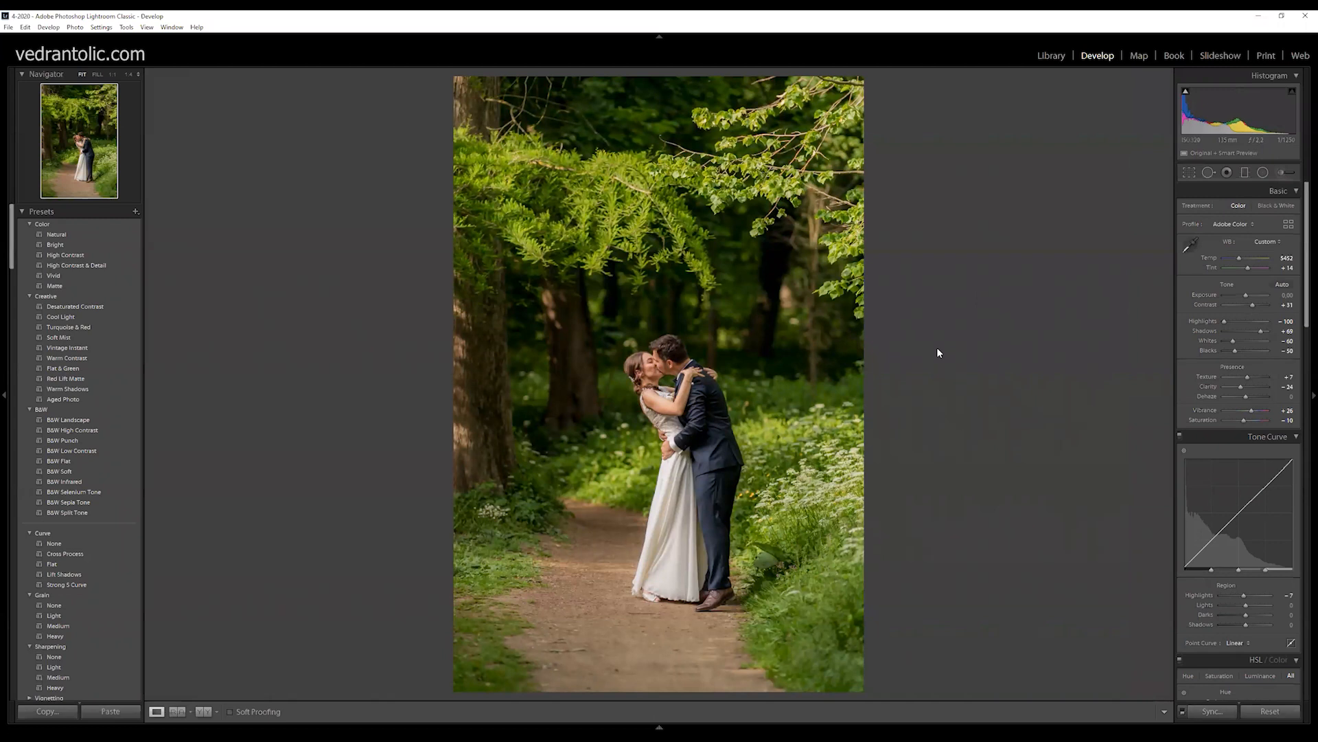
# Switch back and forth between the two synchronized photos to compare their look, ending on the forest path photo.
pyautogui.press('Right')
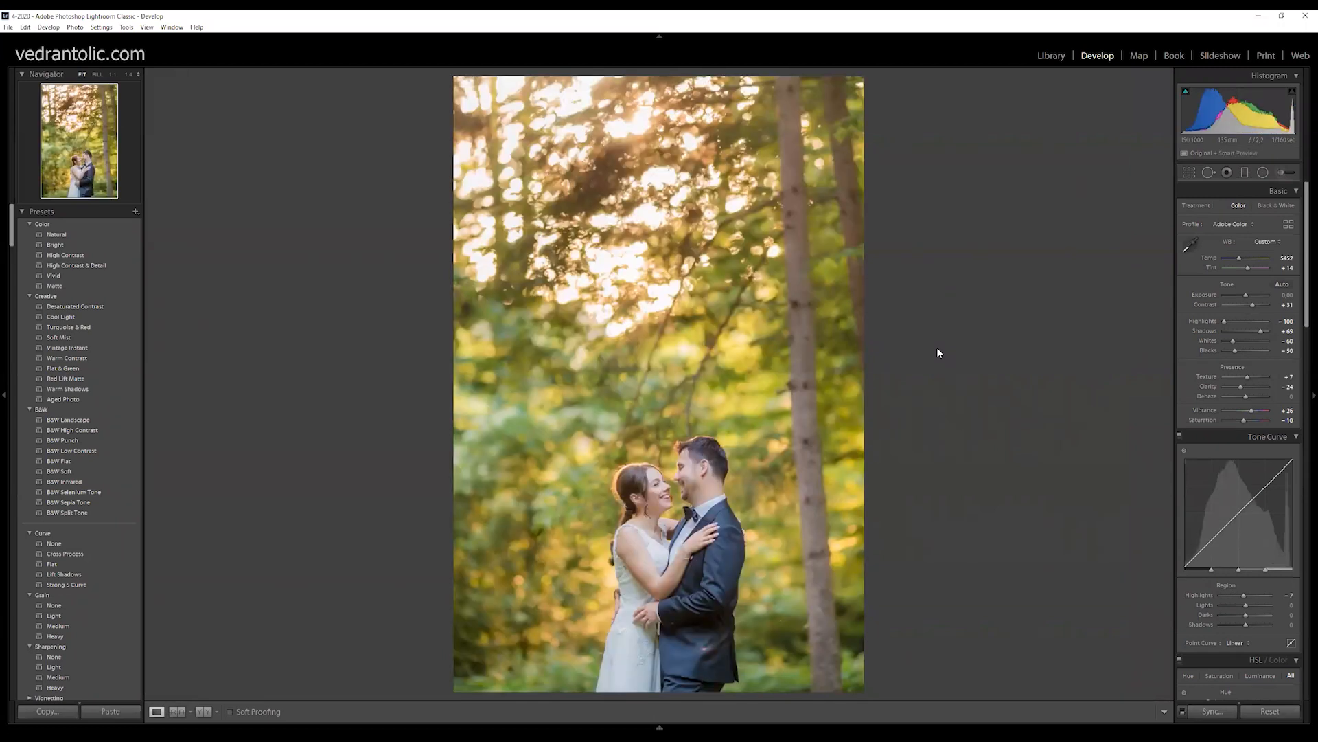
pyautogui.press('Right')
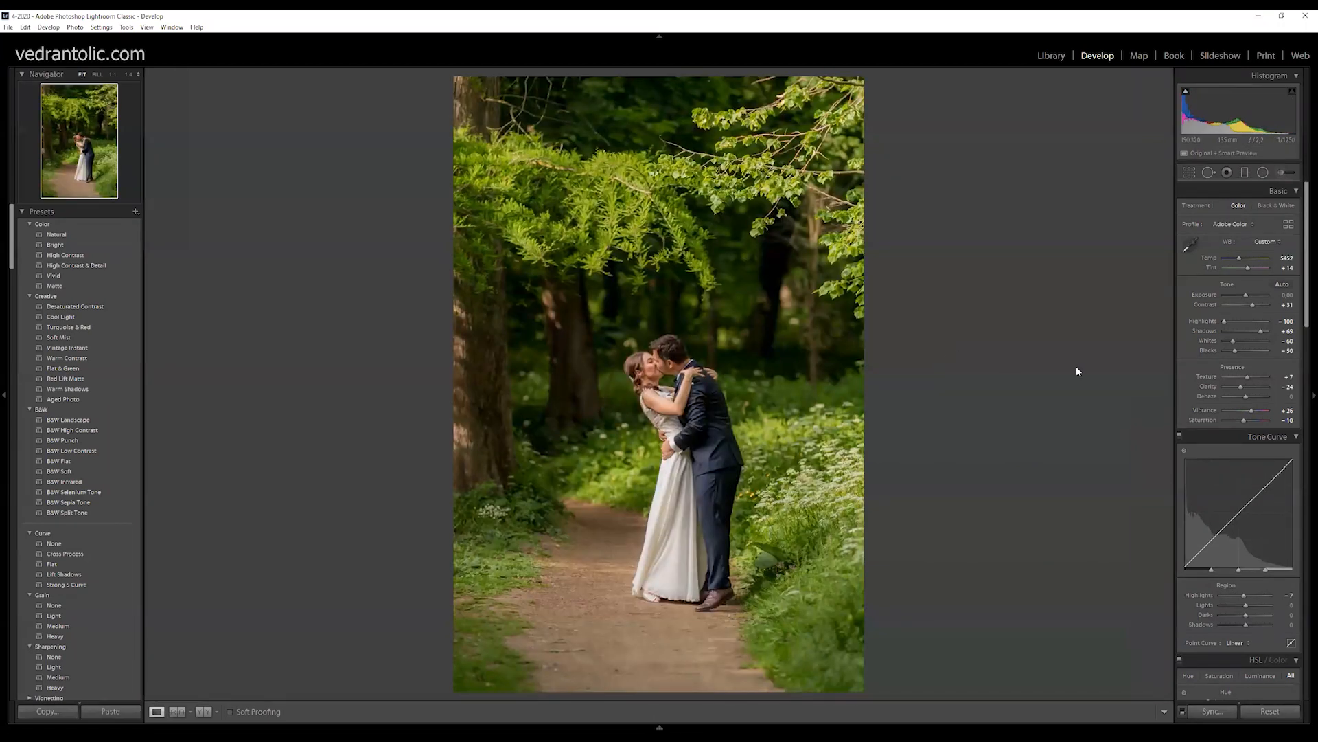
pyautogui.press('Right')
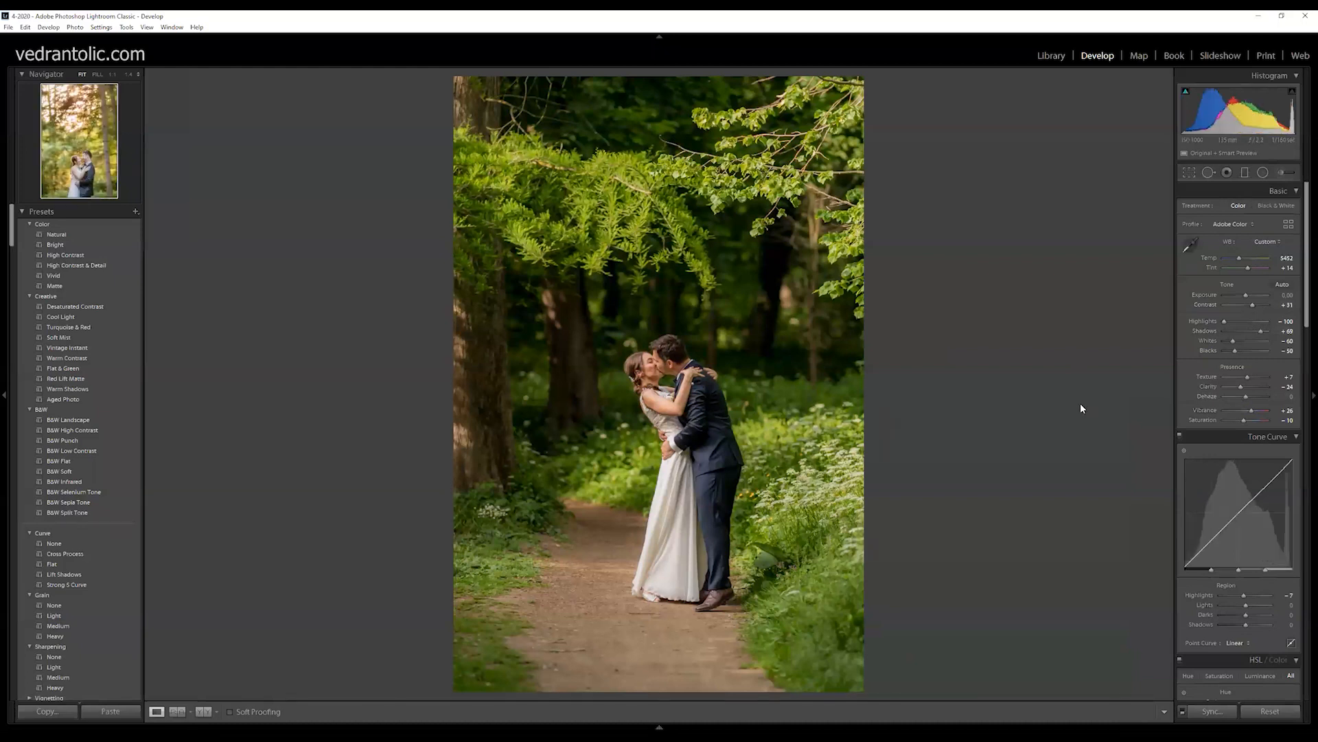
pyautogui.press('Left')
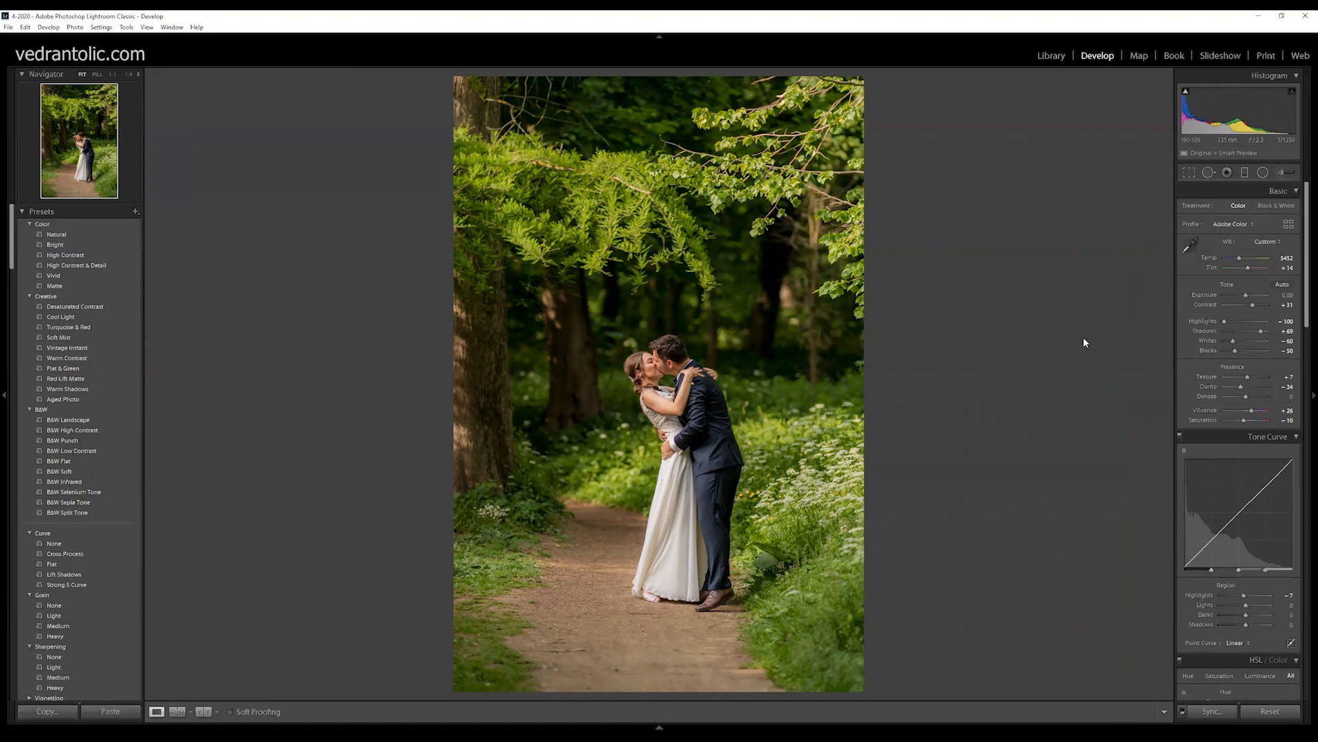
# Add radial filters with Exposure 0.96 and Temp 0 over the right background, the trunk left of the couple, and the treetops.
pyautogui.click(1262, 172)
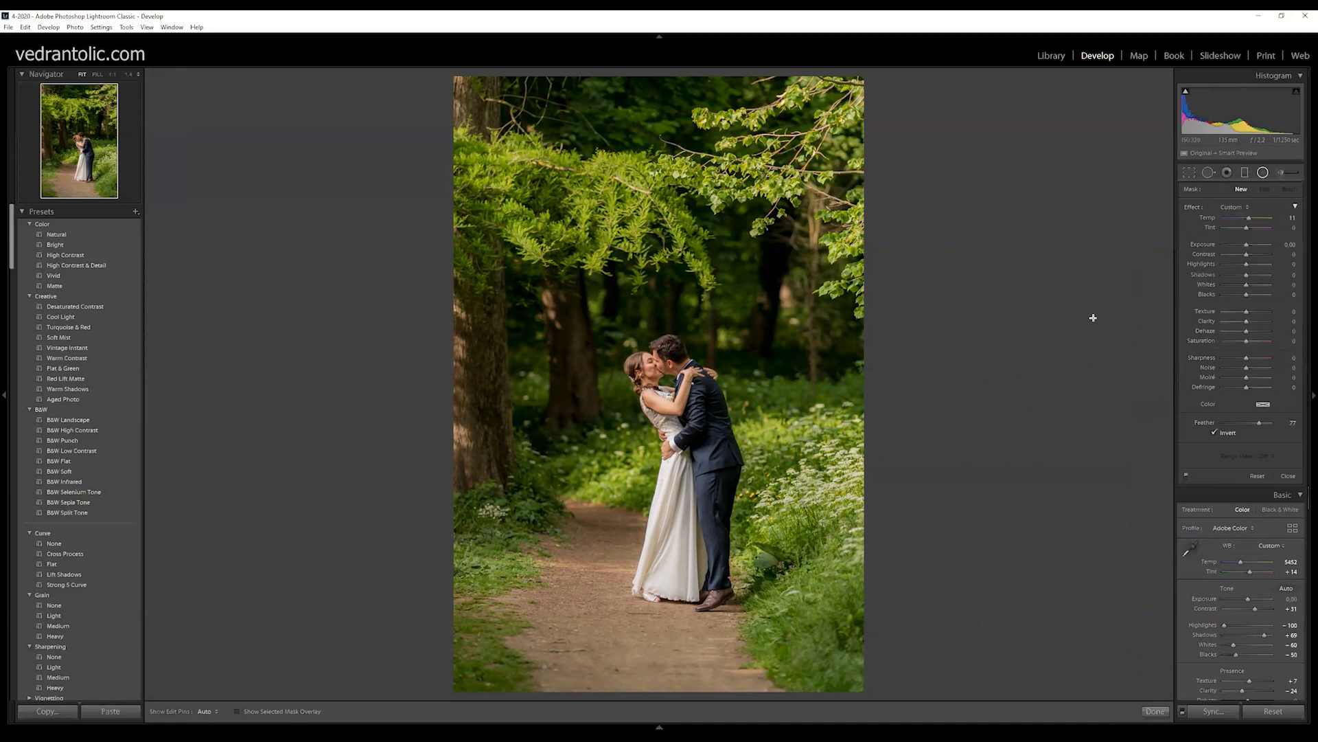
pyautogui.moveTo(1246, 245); pyautogui.dragTo(1249, 245)
pyautogui.doubleClick(1249, 217)
pyautogui.moveTo(772, 291); pyautogui.dragTo(928, 372)
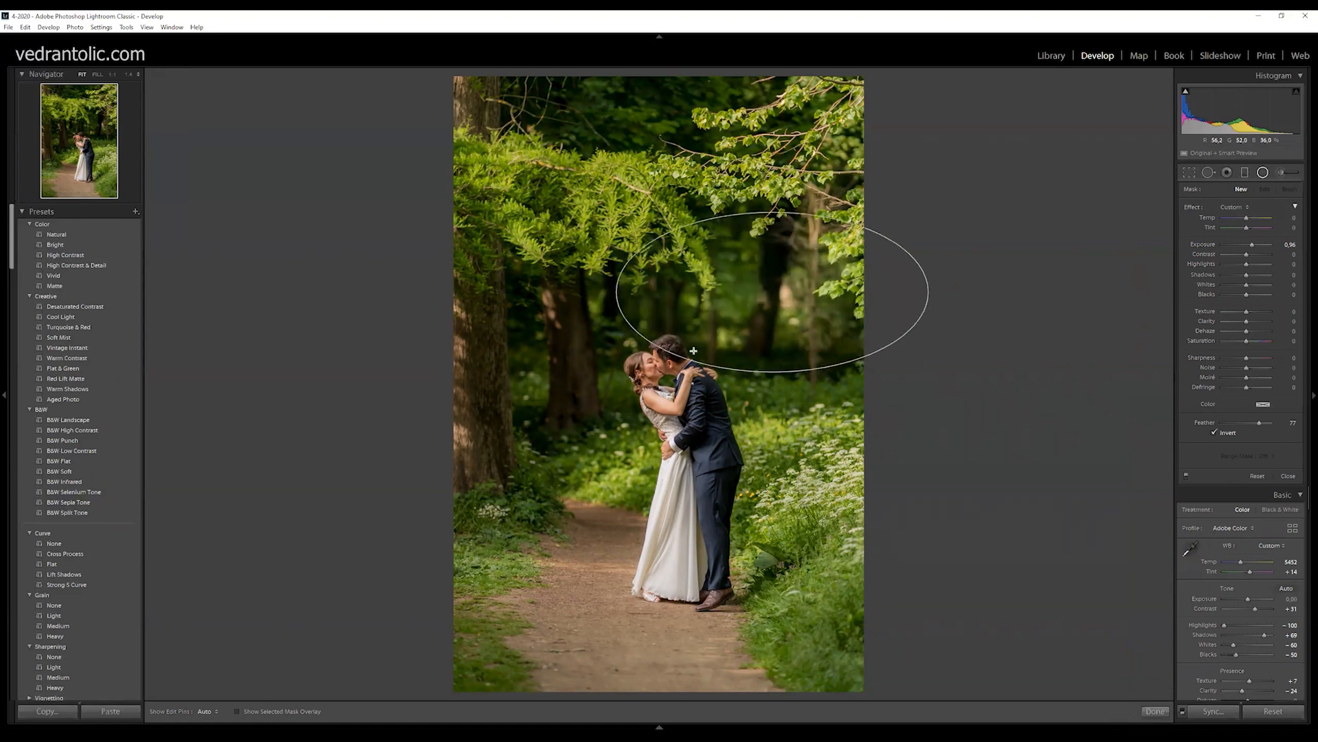
pyautogui.moveTo(558, 360); pyautogui.dragTo(643, 495)
pyautogui.moveTo(642, 90); pyautogui.dragTo(910, 165)
pyautogui.click(1242, 190)
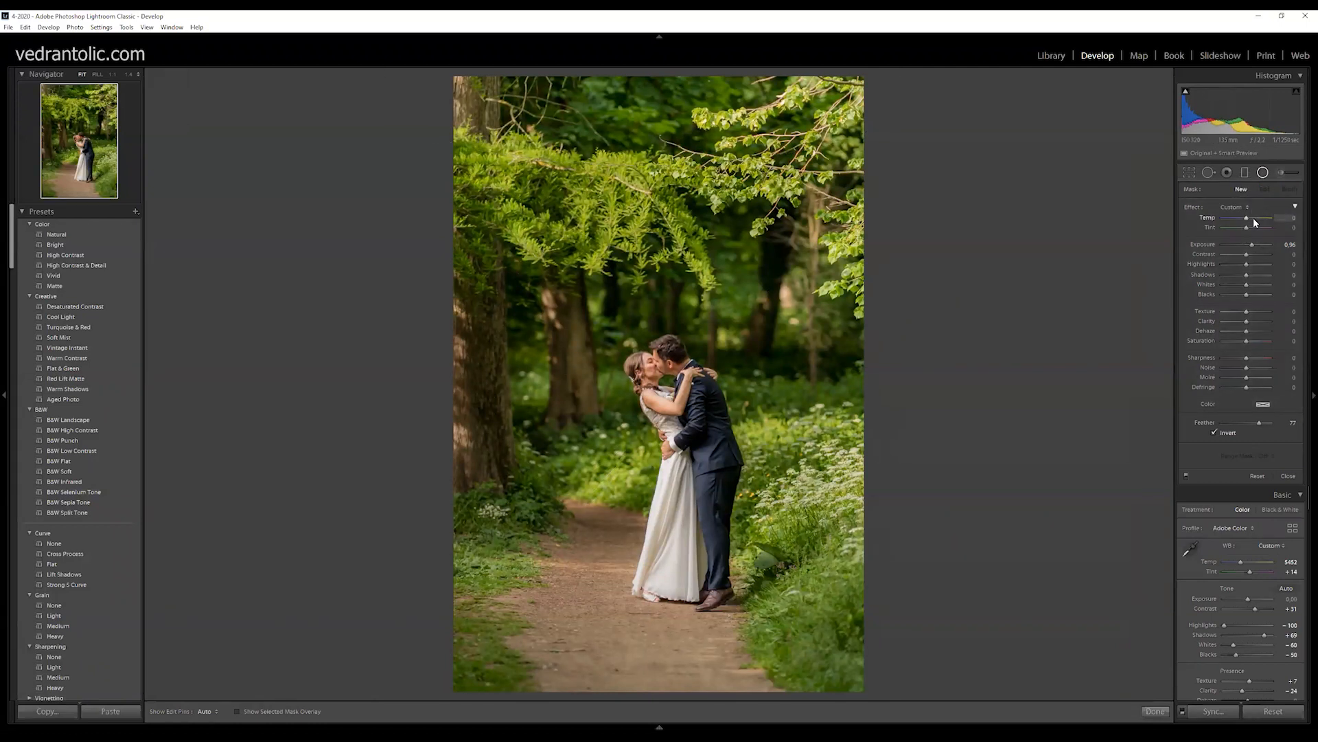
# Select the radial filter over the treetops and check its coverage with the mask overlay.
pyautogui.moveTo(1249, 244); pyautogui.dragTo(1247, 219)
pyautogui.click(641, 90)
pyautogui.press('o')
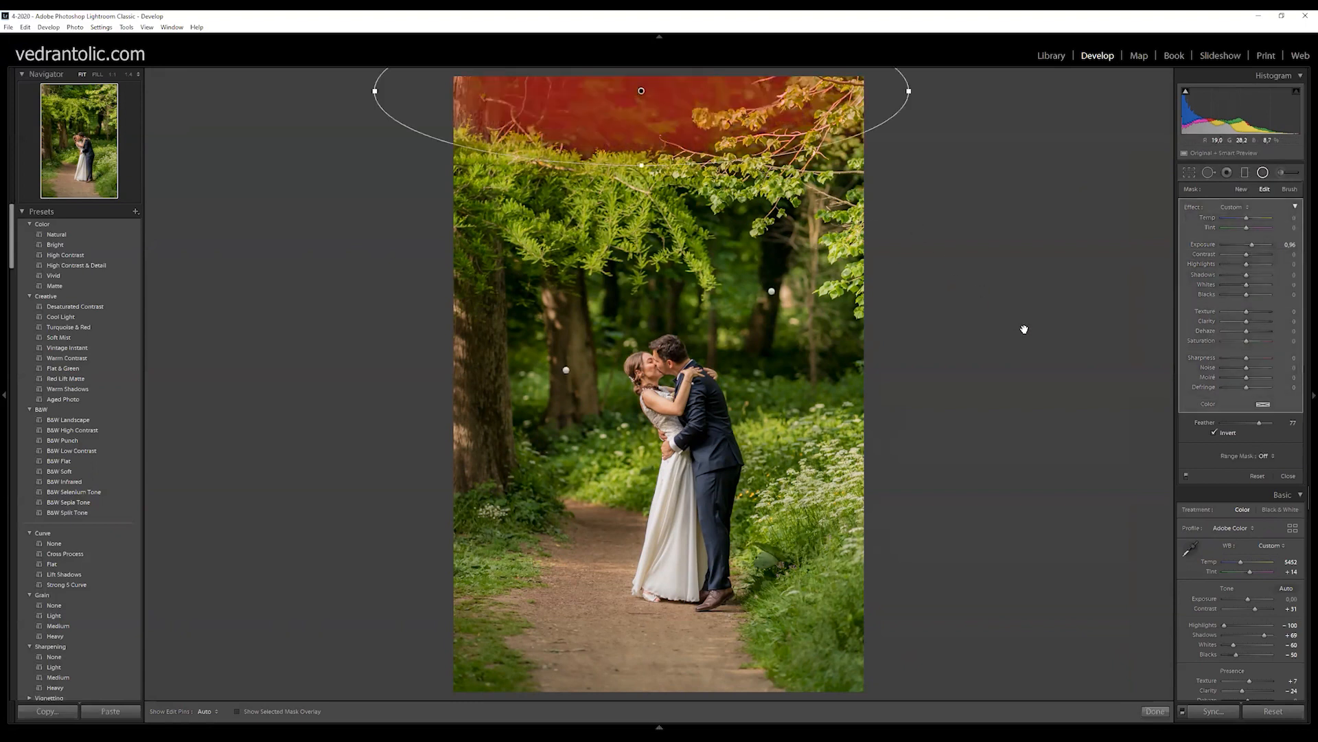
pyautogui.press('o')
# Add large warm radial filters with Tint 4 and Exposure 0.61 over the upper-left foliage, left trunk, right foliage and lower-right greenery.
pyautogui.moveTo(368, 119); pyautogui.dragTo(980, 326)
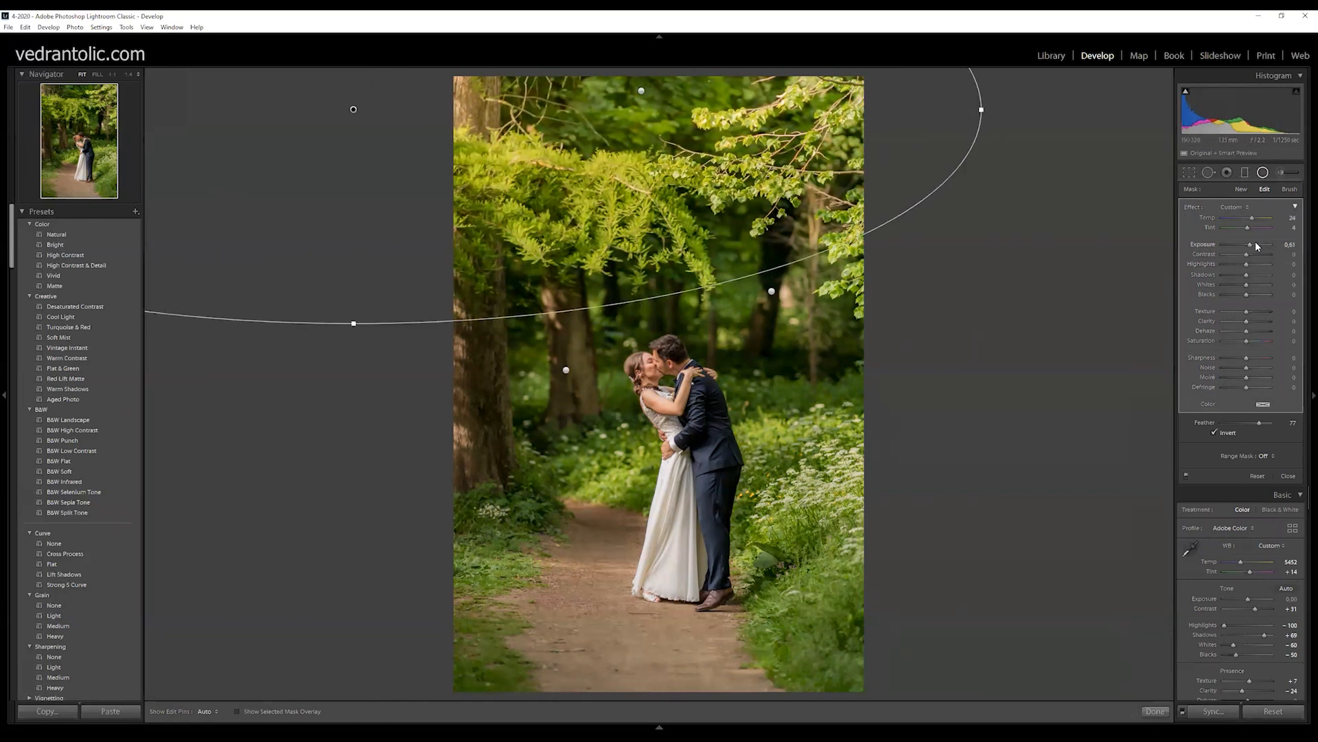
pyautogui.press('Delete')
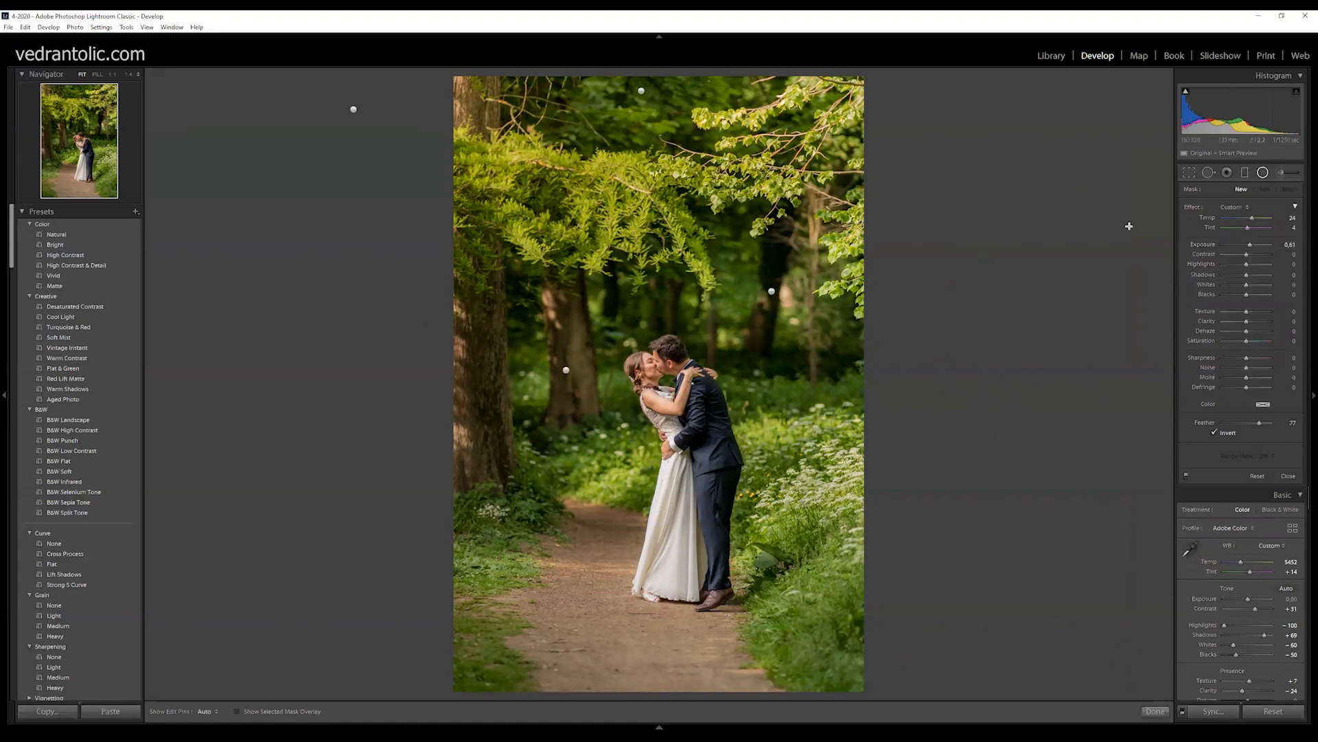
pyautogui.moveTo(496, 289); pyautogui.dragTo(640, 513)
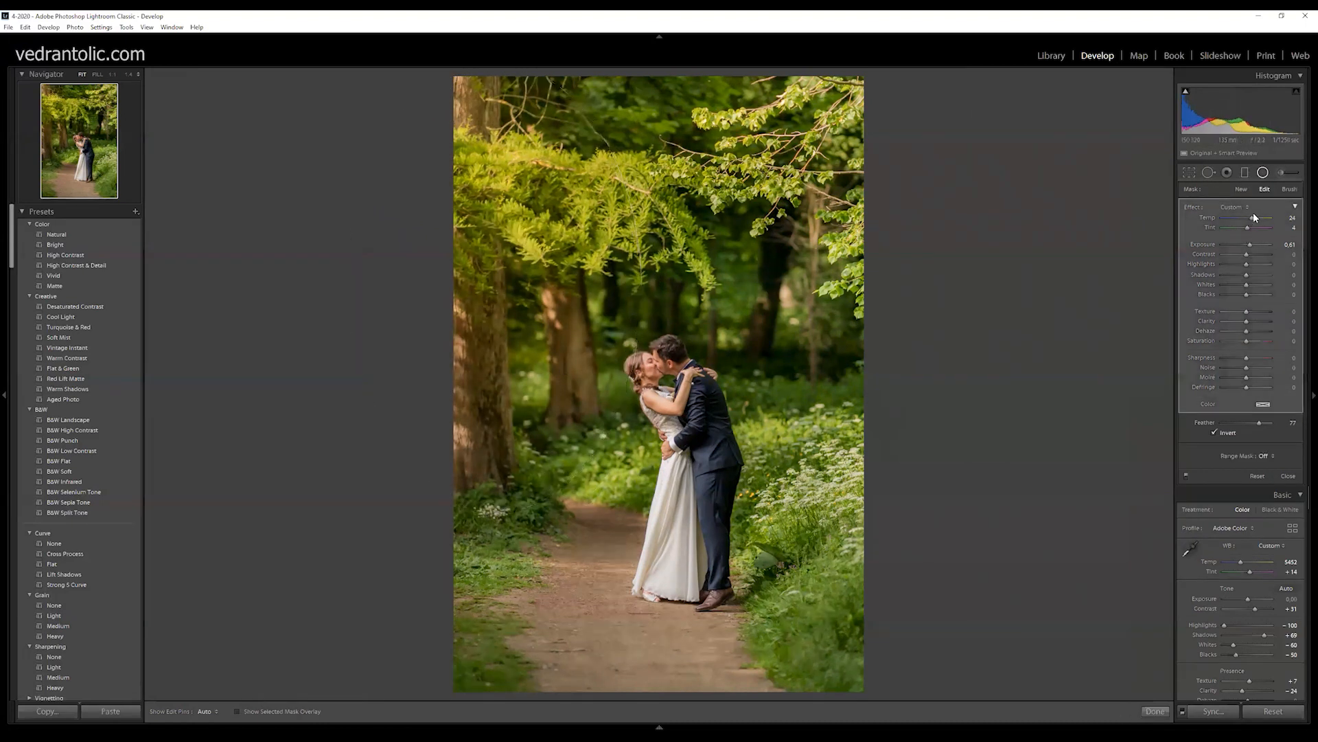
pyautogui.moveTo(831, 255); pyautogui.dragTo(526, 352)
pyautogui.moveTo(942, 518); pyautogui.dragTo(638, 125)
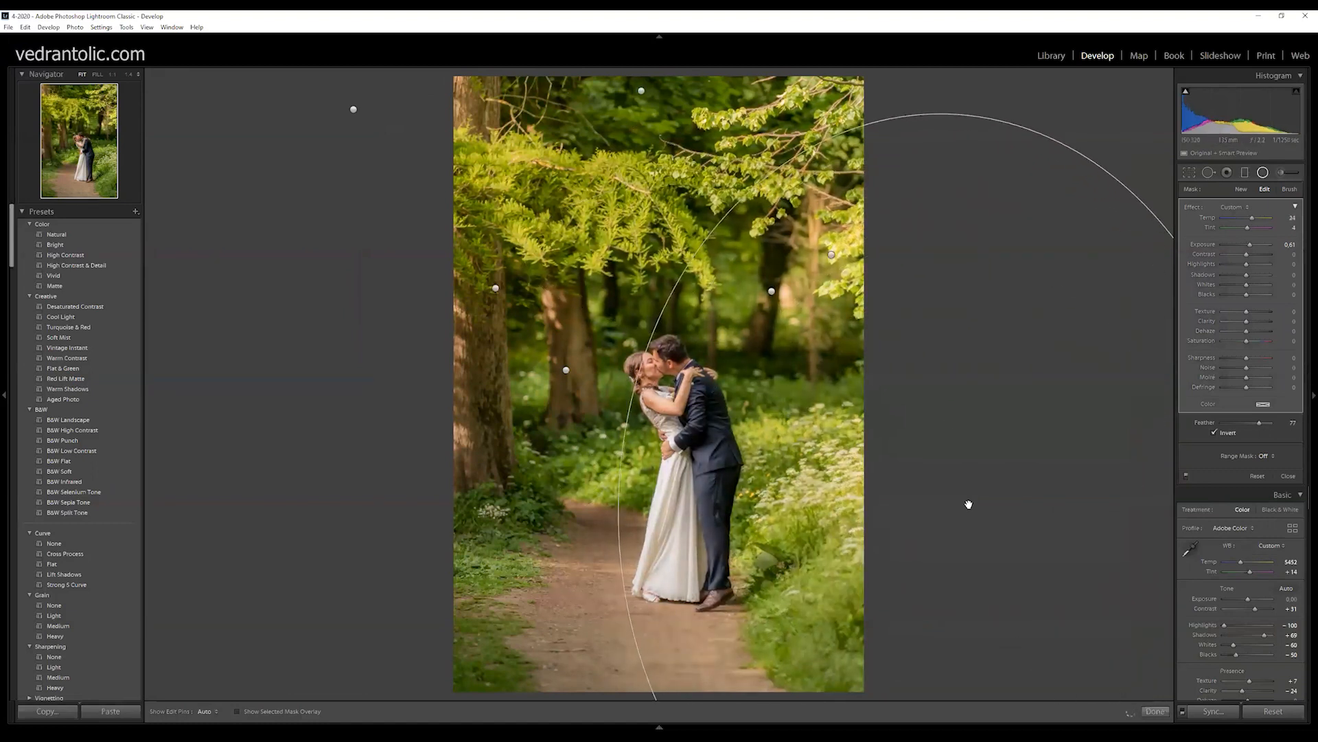
# Shift the large radial filter beside the photo's lower-right greenery upward and set its Temp to 15.
pyautogui.moveTo(944, 495); pyautogui.dragTo(971, 398)
pyautogui.moveTo(1253, 218); pyautogui.dragTo(1248, 218)
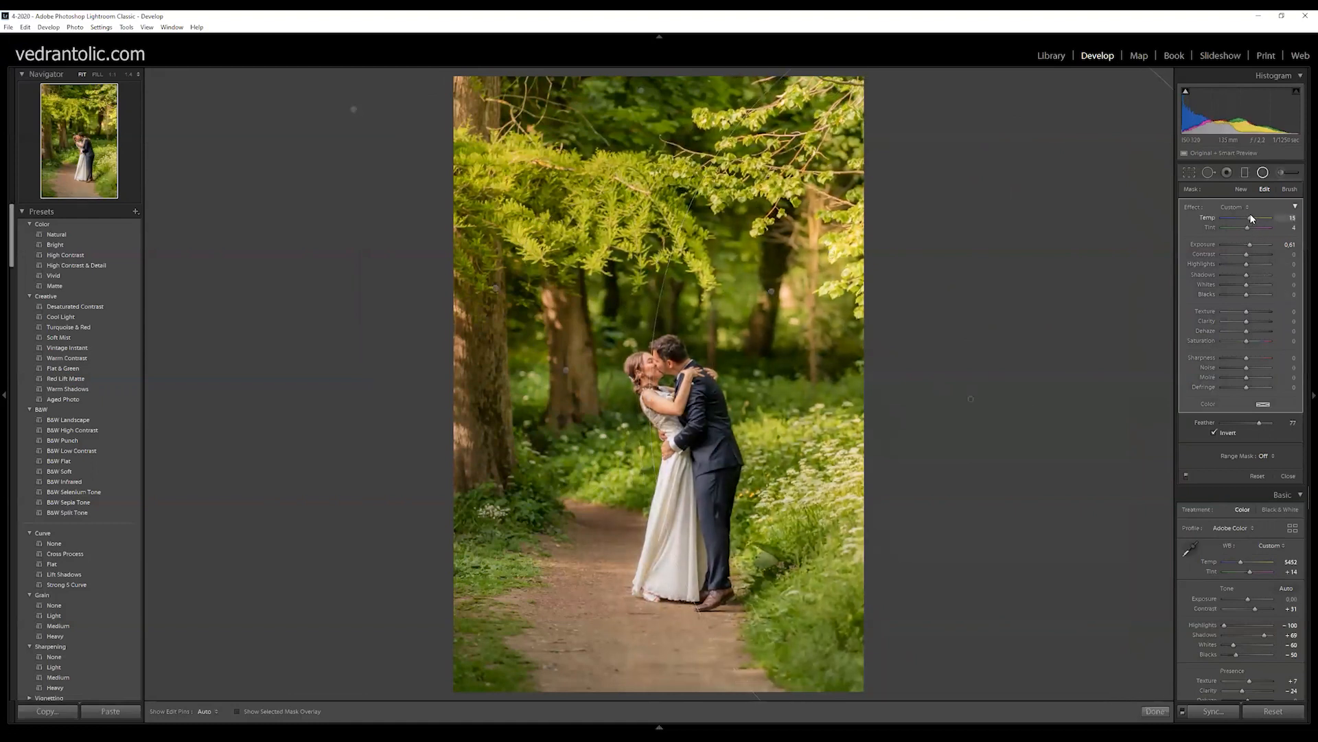
pyautogui.click(1241, 189)
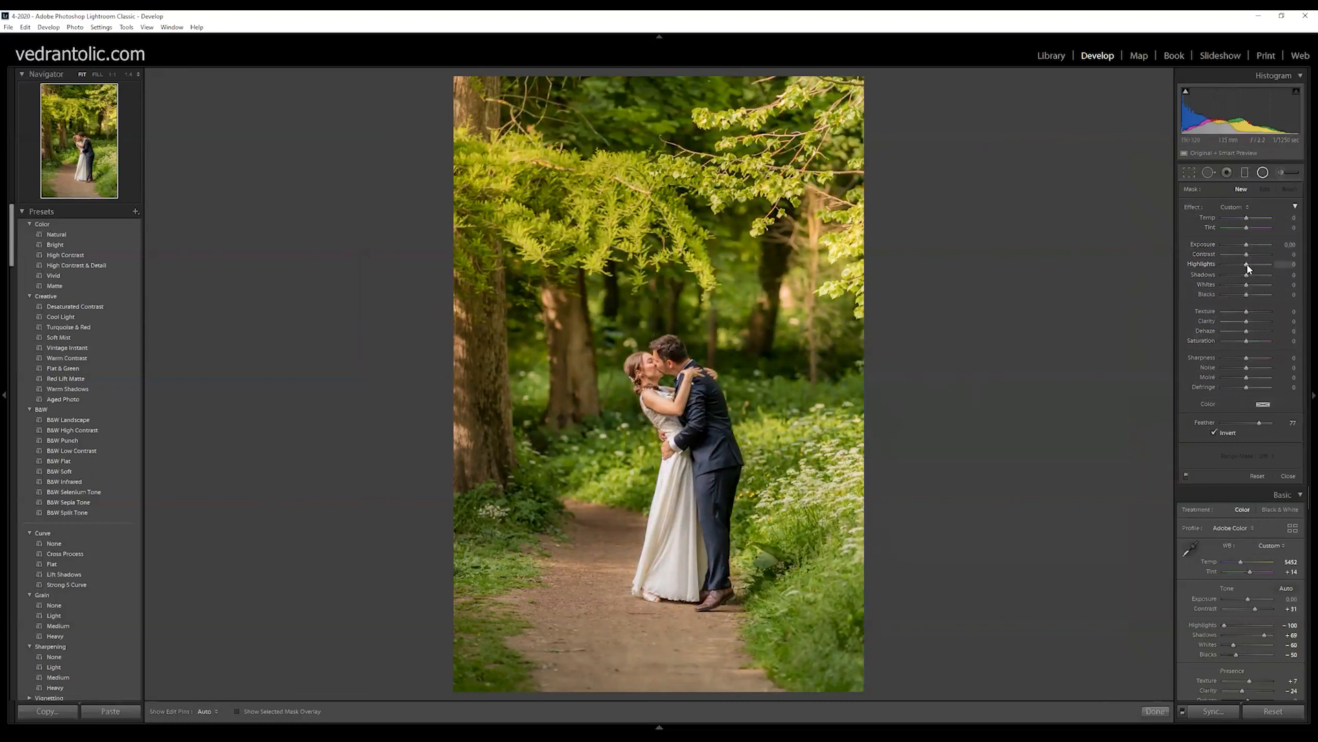
# Add a graduated filter rising from the bottom of the path to the couple, with Exposure 0.44, Contrast 30 and Highlights 26.
pyautogui.click(1246, 173)
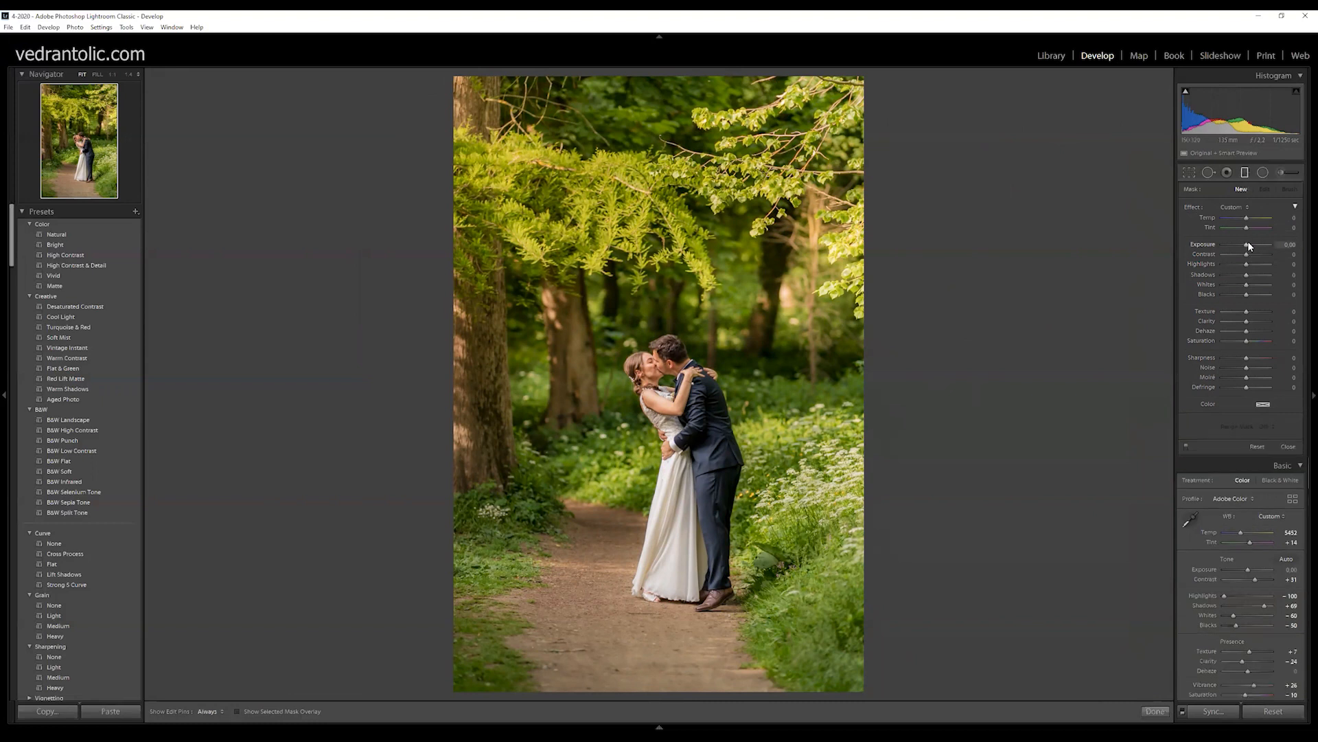
pyautogui.moveTo(1247, 243); pyautogui.dragTo(1254, 254)
pyautogui.moveTo(1246, 263); pyautogui.dragTo(1253, 264)
pyautogui.moveTo(437, 661); pyautogui.dragTo(440, 430)
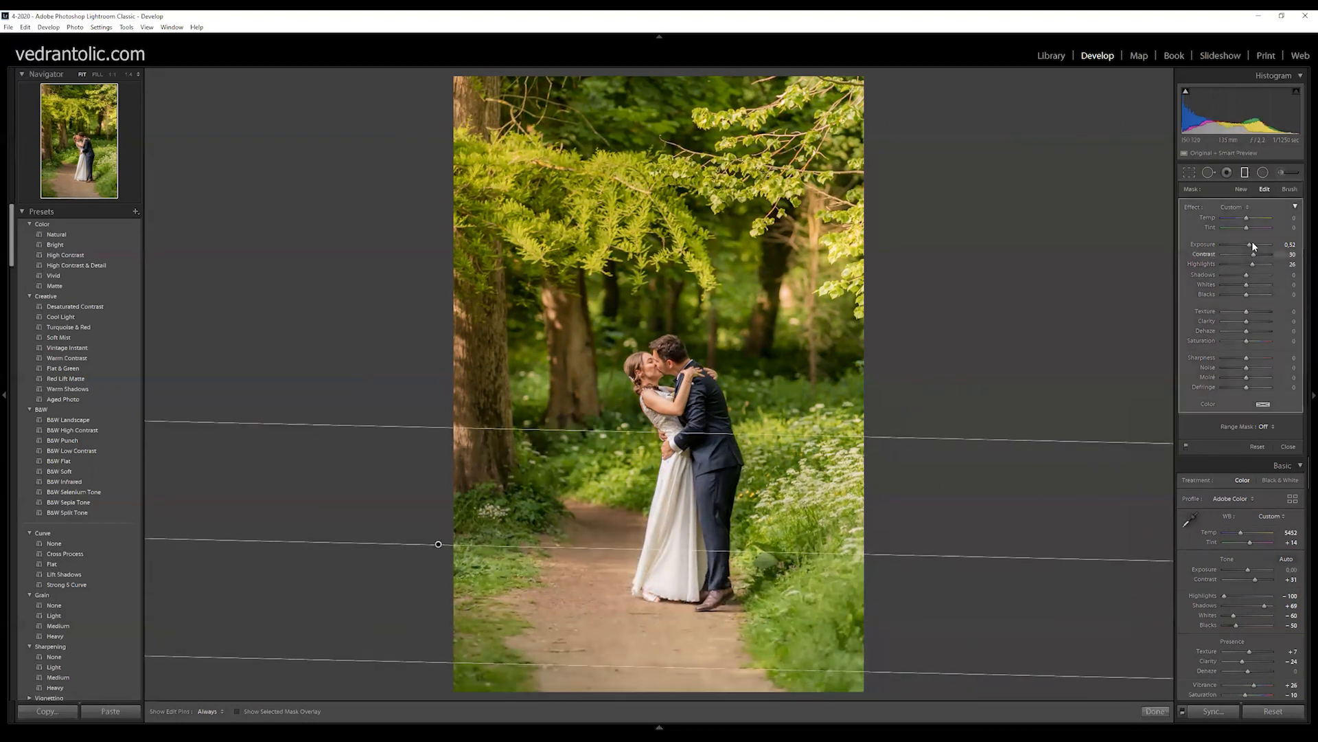
pyautogui.moveTo(1251, 245); pyautogui.dragTo(1249, 245)
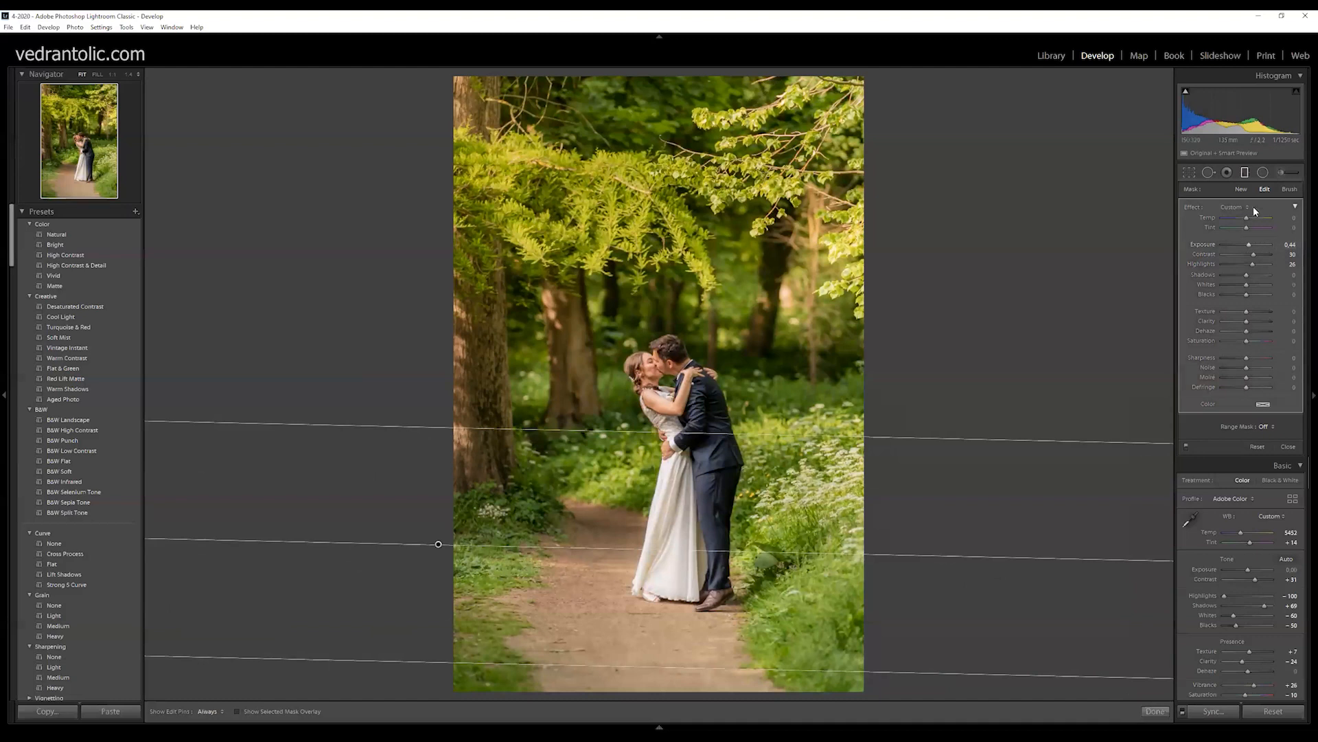
# Add a radial filter with Temp 22 and Tint 11, resetting Exposure, Contrast and Highlights to 0.
pyautogui.click(1267, 171)
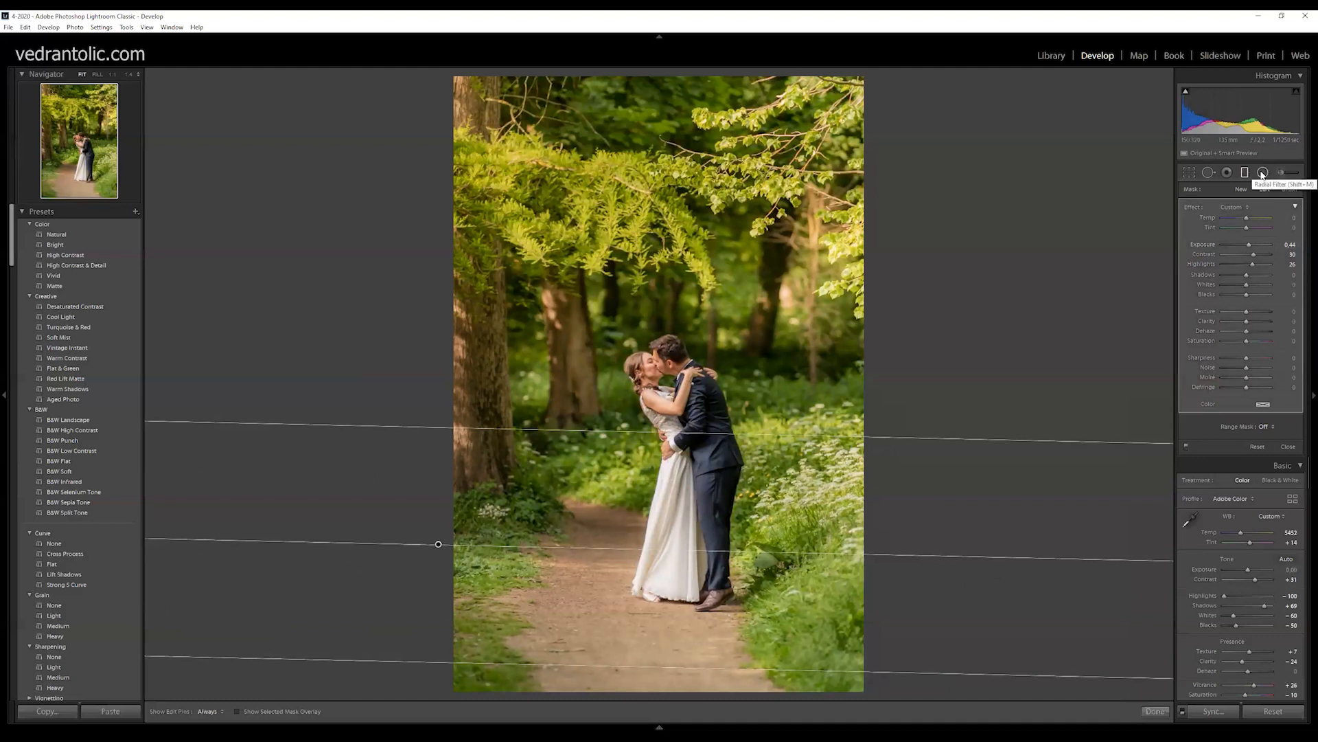
pyautogui.doubleClick(1250, 244)
pyautogui.doubleClick(1254, 255)
pyautogui.doubleClick(1253, 265)
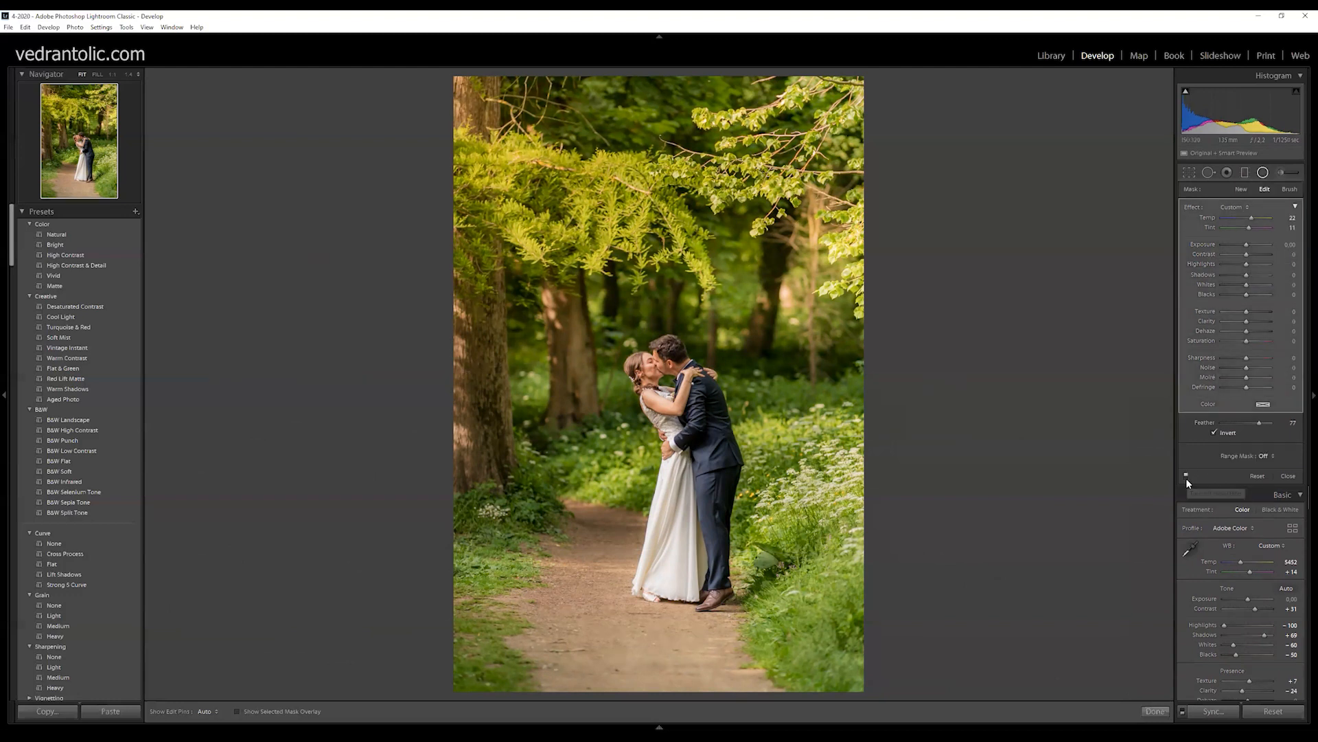
# Toggle the radial filters off and on to compare their effect on the forest path photo.
pyautogui.click(1187, 478)
pyautogui.click(1186, 477)
pyautogui.click(1186, 477)
pyautogui.click(1186, 478)
# Toggle the graduated filter off and on to compare its effect on the path.
pyautogui.click(1241, 189)
pyautogui.click(1185, 446)
pyautogui.click(1185, 446)
pyautogui.click(1185, 446)
pyautogui.click(1185, 445)
pyautogui.click(1186, 445)
pyautogui.click(1185, 446)
# Close the filter settings and straighten the forest path photo with the Upright Level correction.
pyautogui.click(1187, 176)
pyautogui.scroll(-10, 1181, 360)
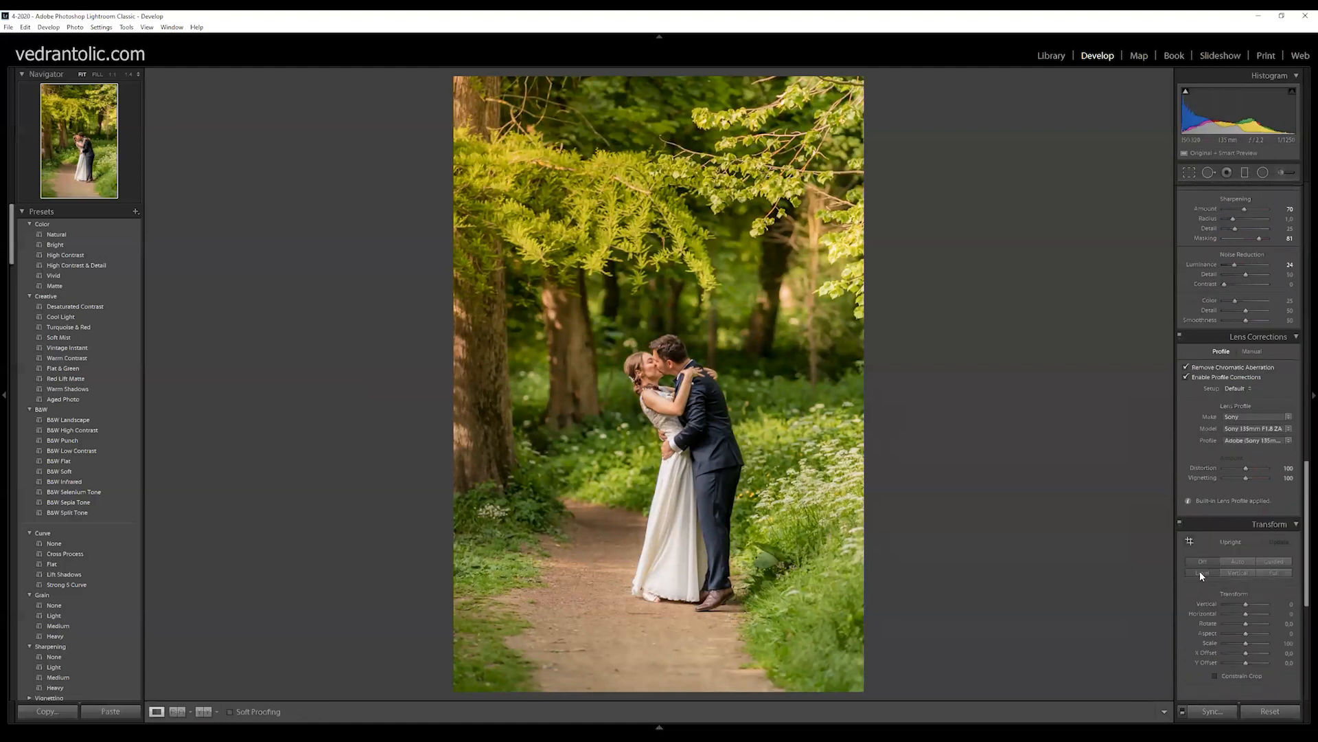
pyautogui.scroll(6, 1217, 387)
pyautogui.scroll(4, 1217, 387)
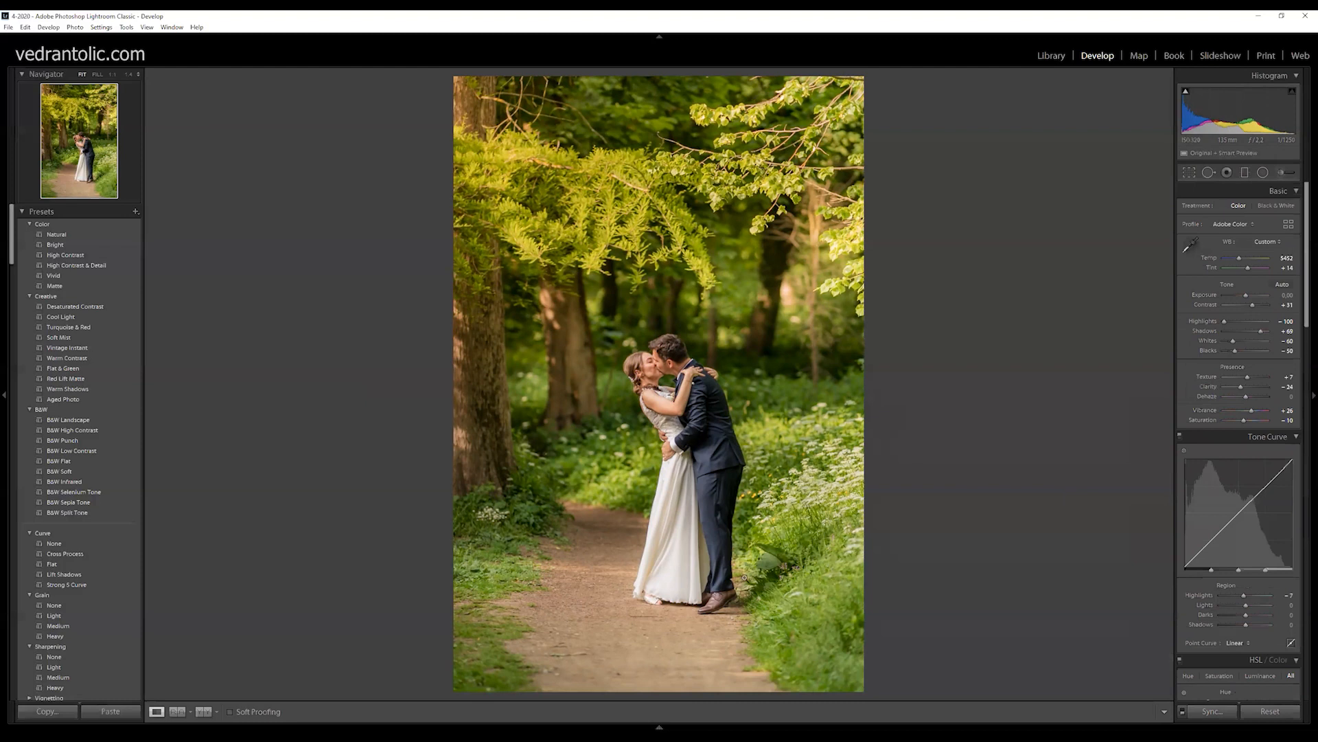
# Show before and after side by side and switch between the two edited wedding photos to compare the results.
pyautogui.click(204, 711)
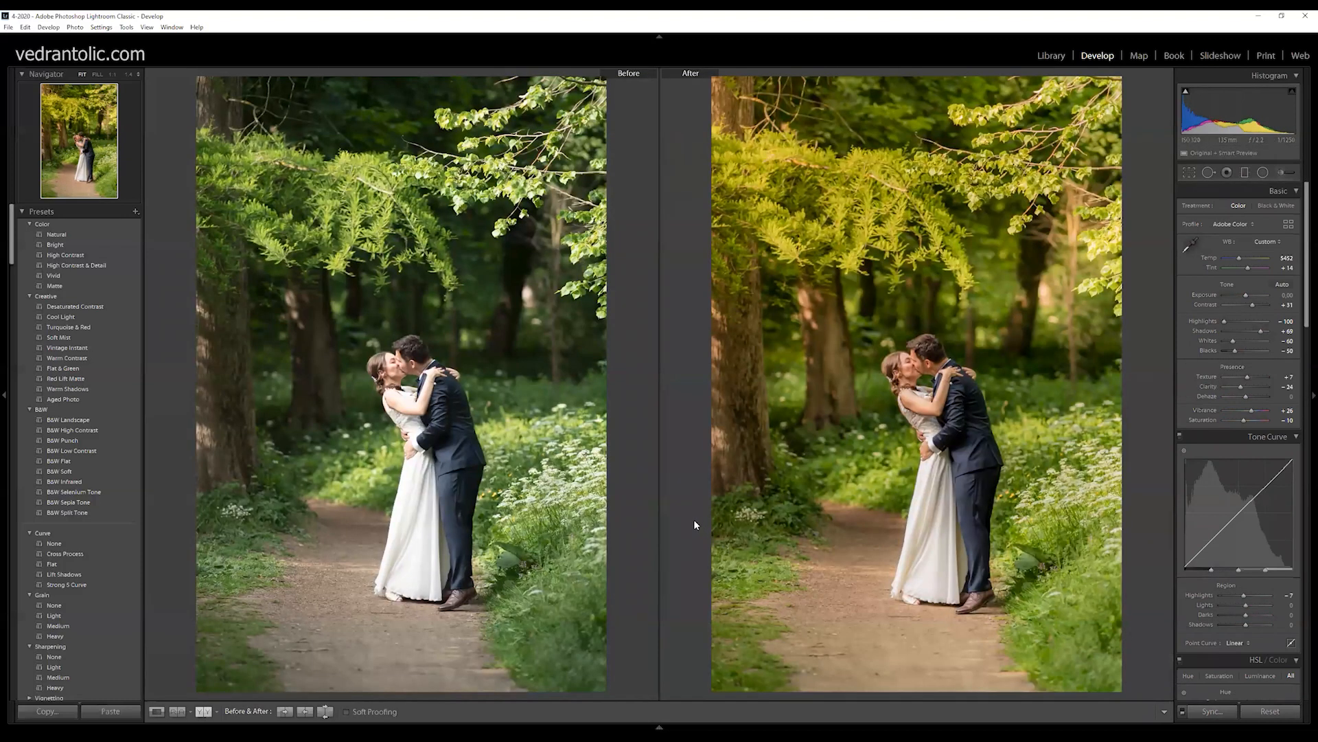
pyautogui.press('Right')
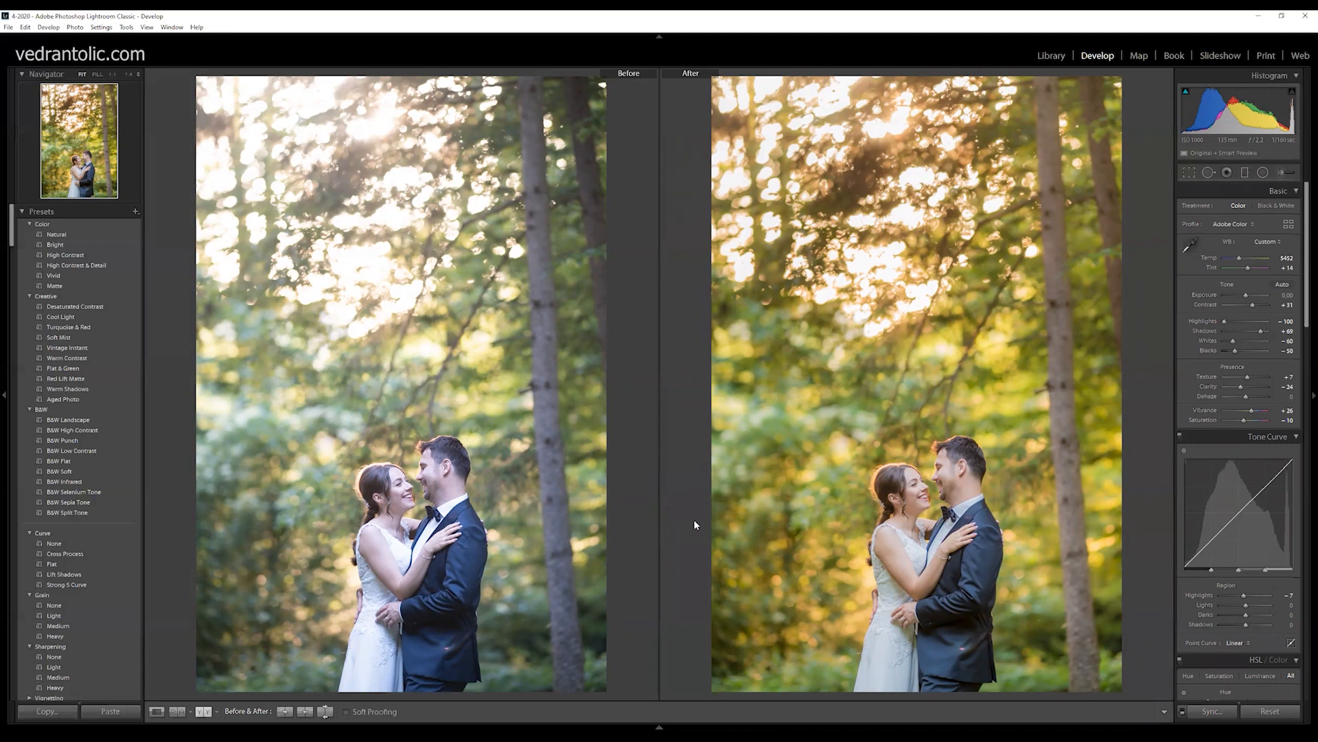
pyautogui.press('Right')
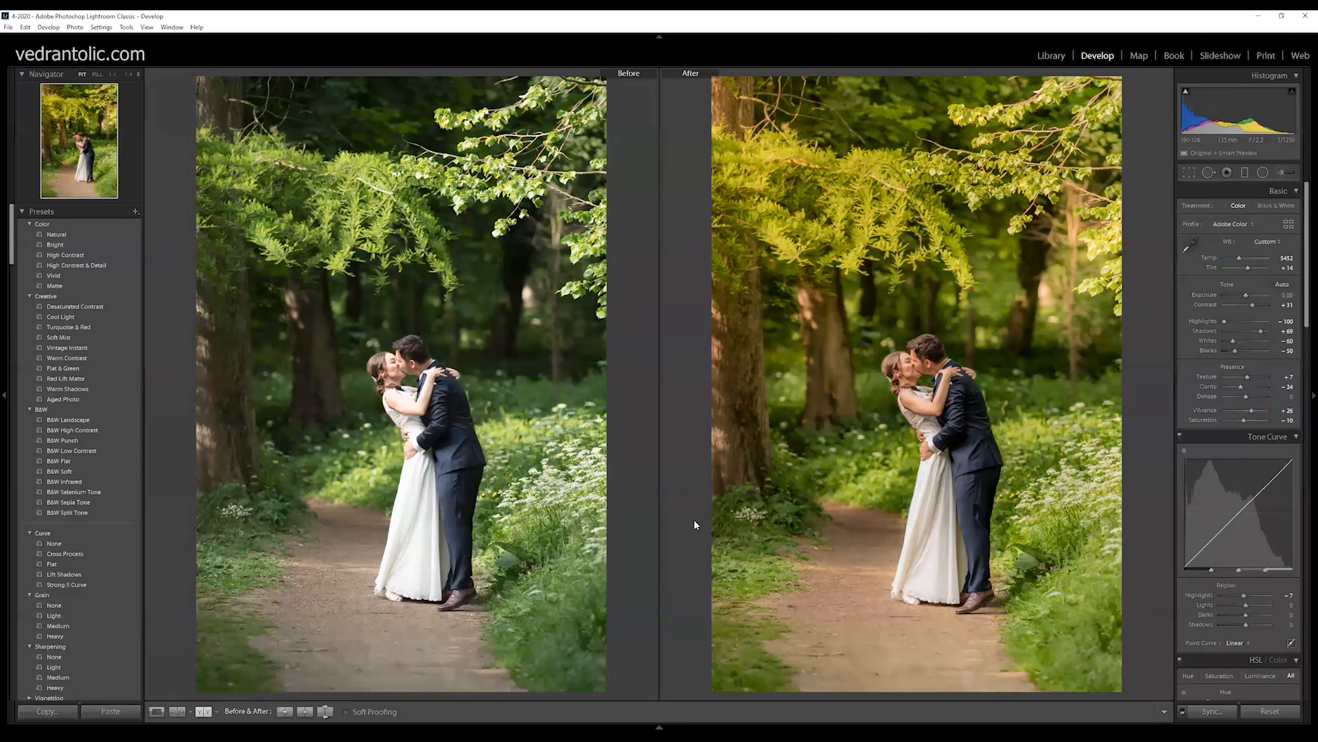
pyautogui.press('Right')
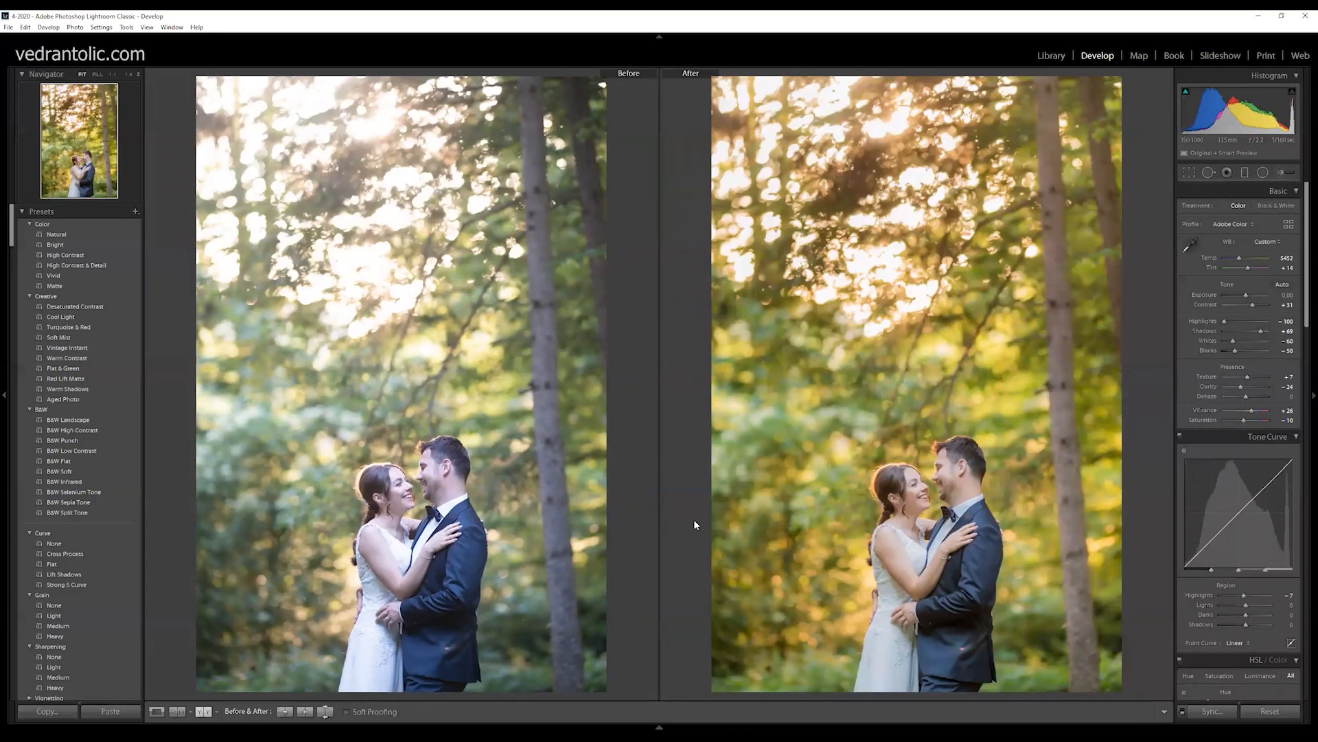